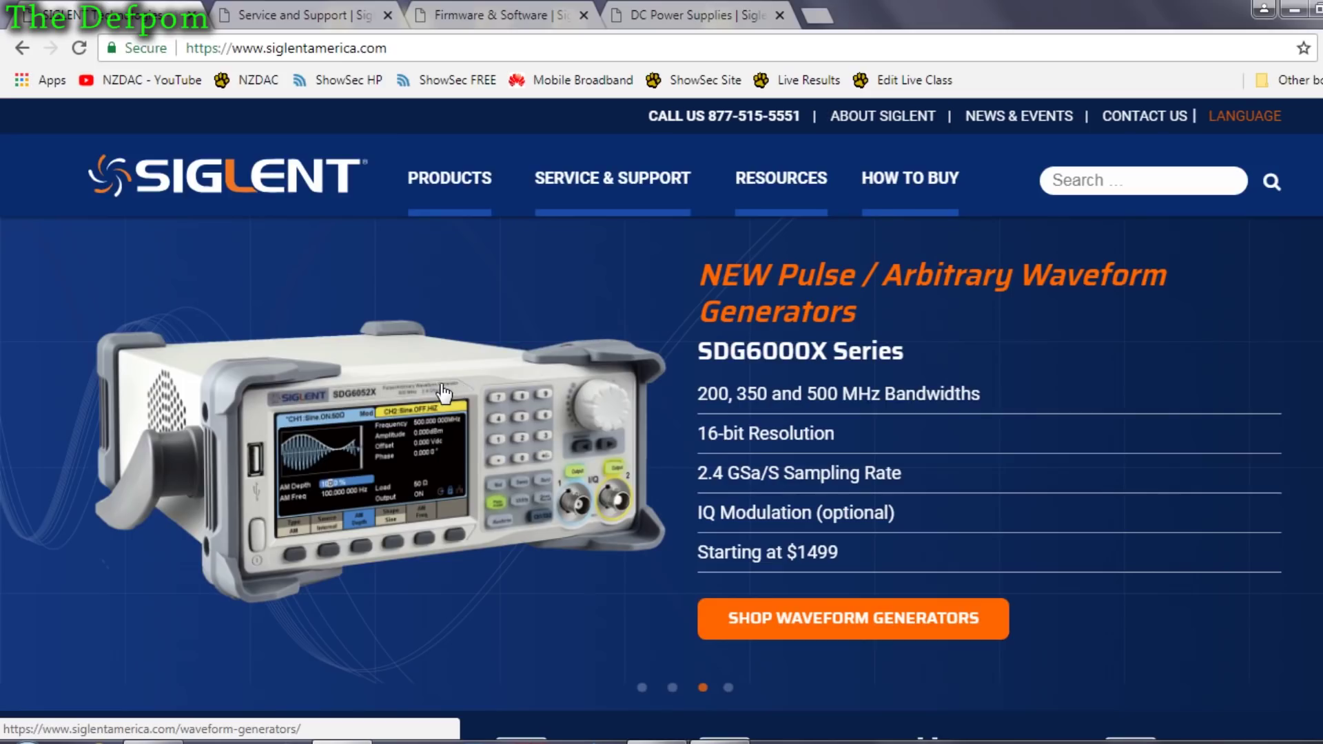
- Select part of the Siglent America site's web address, then clear the selection
{"action": "mouse_move", "coordinate": [449, 181]}
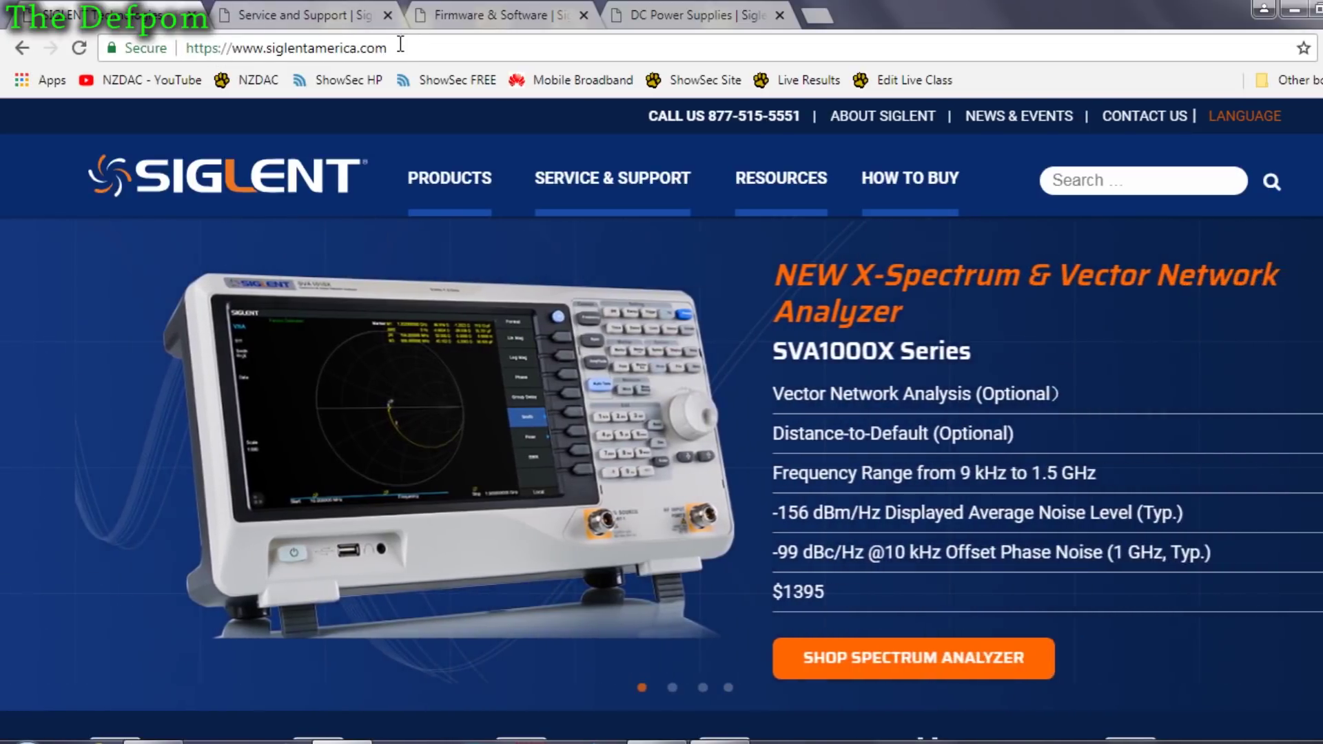
{"action": "left_click_drag", "start_coordinate": [390, 48], "coordinate": [209, 53]}
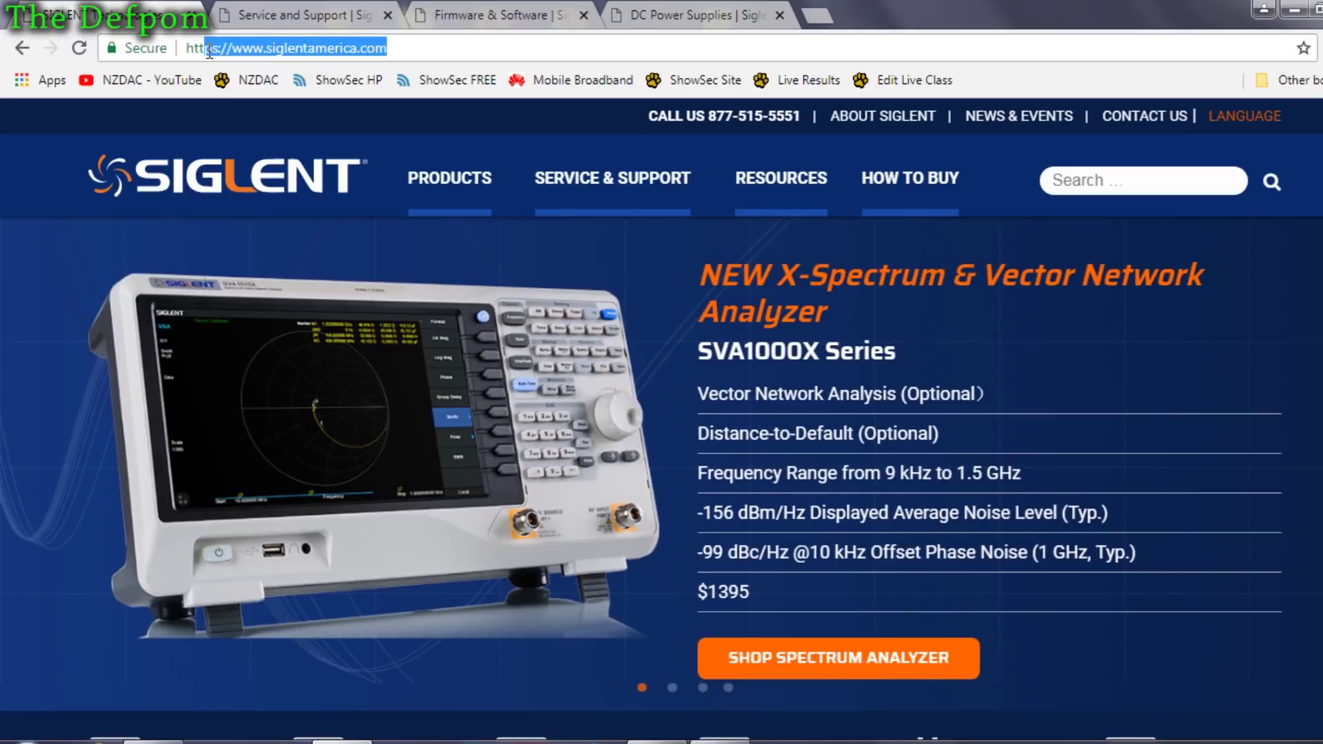
{"action": "left_click", "coordinate": [441, 50]}
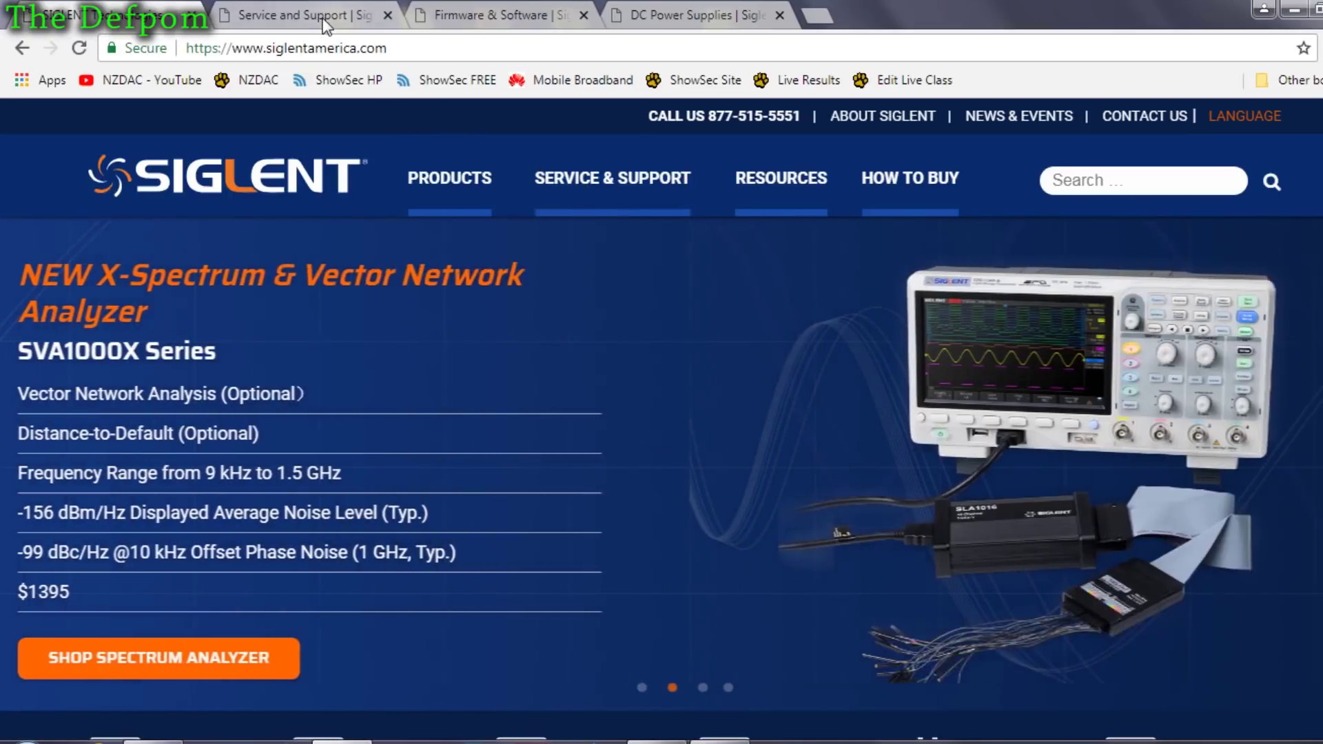
- Go to Service and Support, then the Firmware & Software page, and scroll its product list
{"action": "left_click", "coordinate": [326, 26]}
{"action": "scroll", "coordinate": [441, 593], "scroll_direction": "down", "scroll_amount": 6}
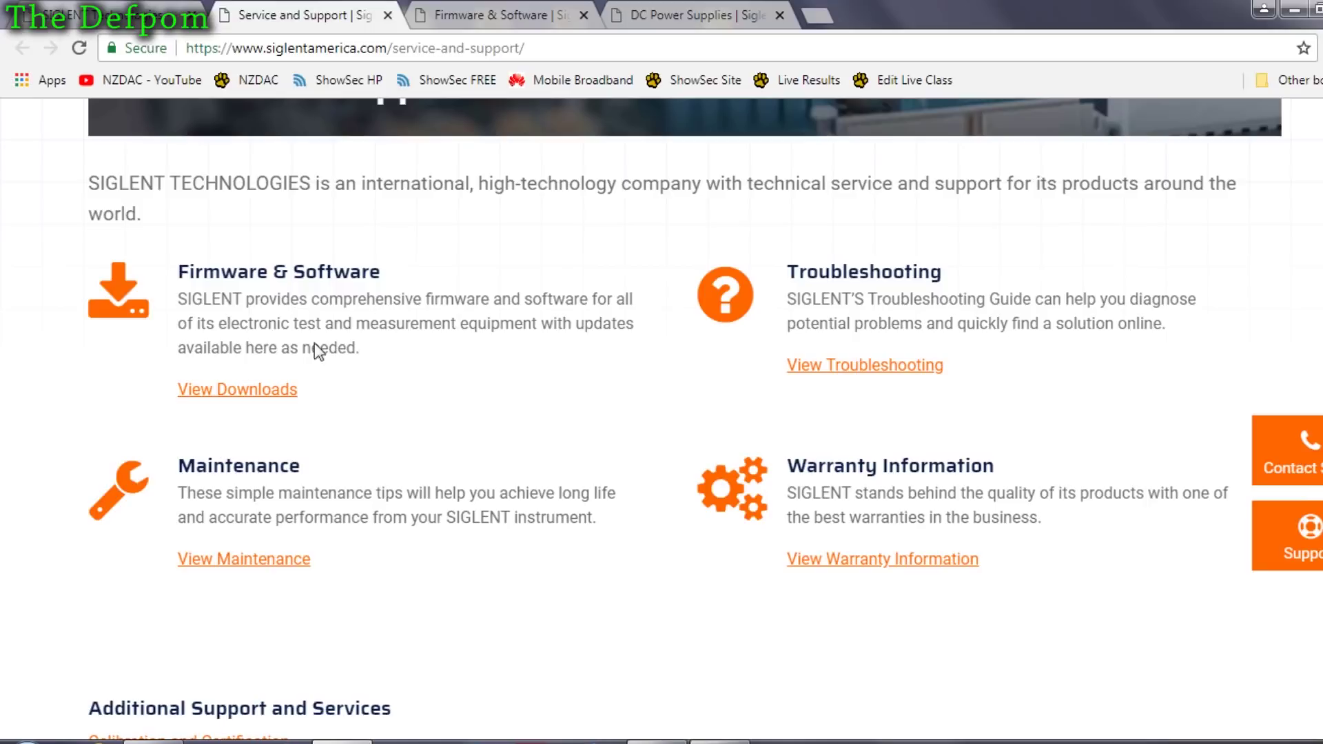
{"action": "left_click", "coordinate": [468, 4]}
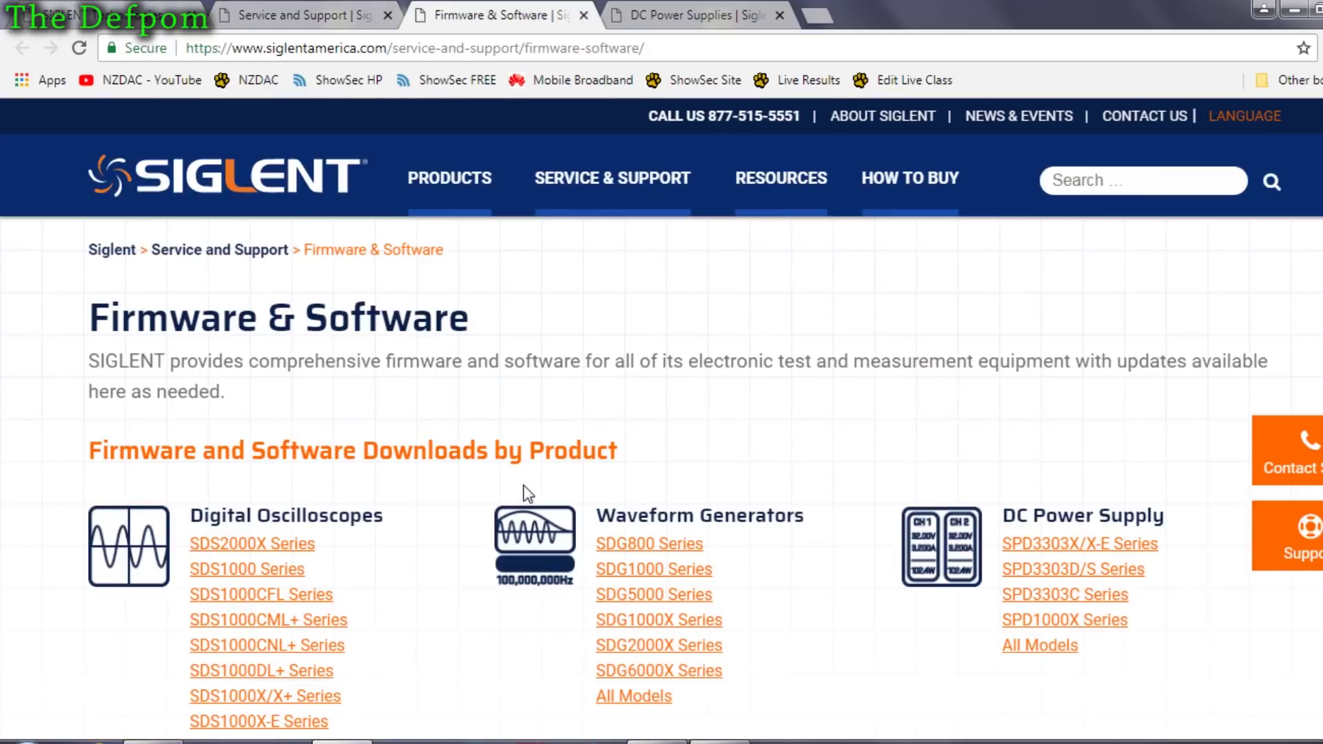
{"action": "scroll", "coordinate": [525, 483], "scroll_direction": "down", "scroll_amount": 2}
{"action": "scroll", "coordinate": [386, 531], "scroll_direction": "down", "scroll_amount": 3}
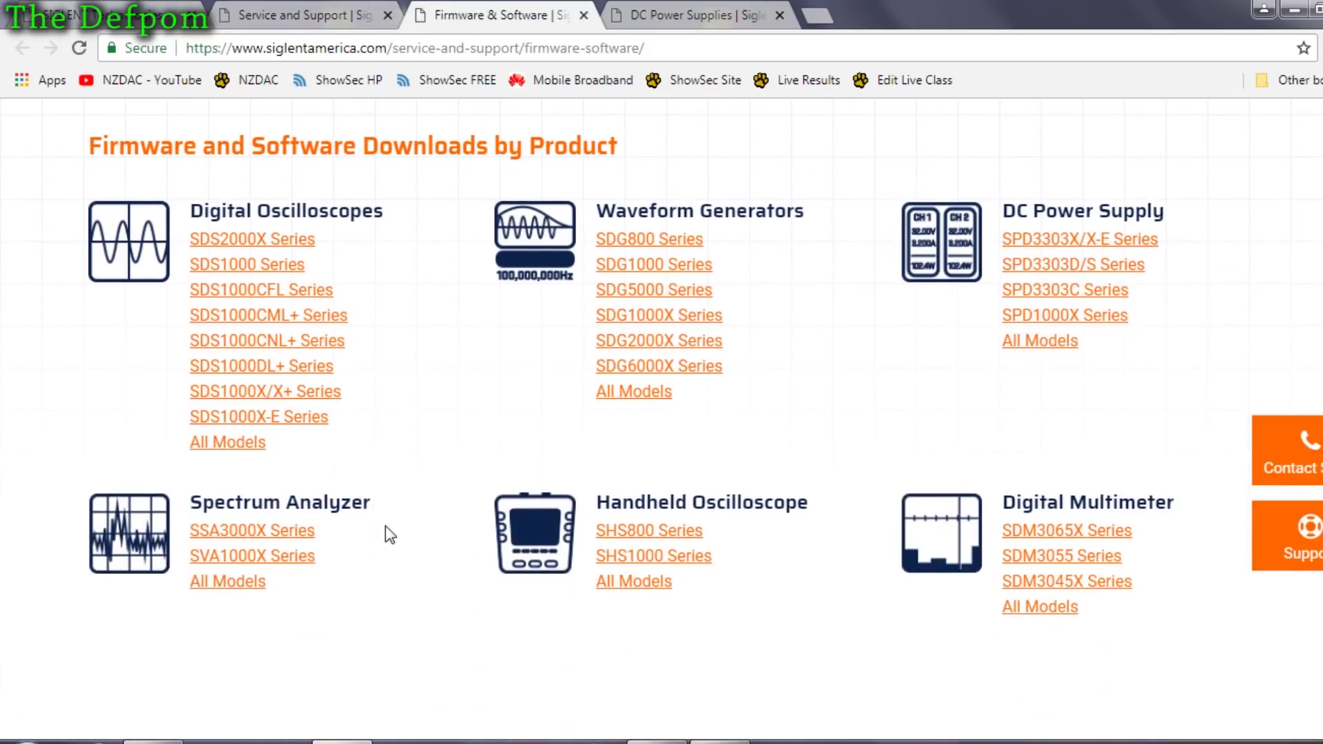
{"action": "scroll", "coordinate": [391, 550], "scroll_direction": "up", "scroll_amount": 1}
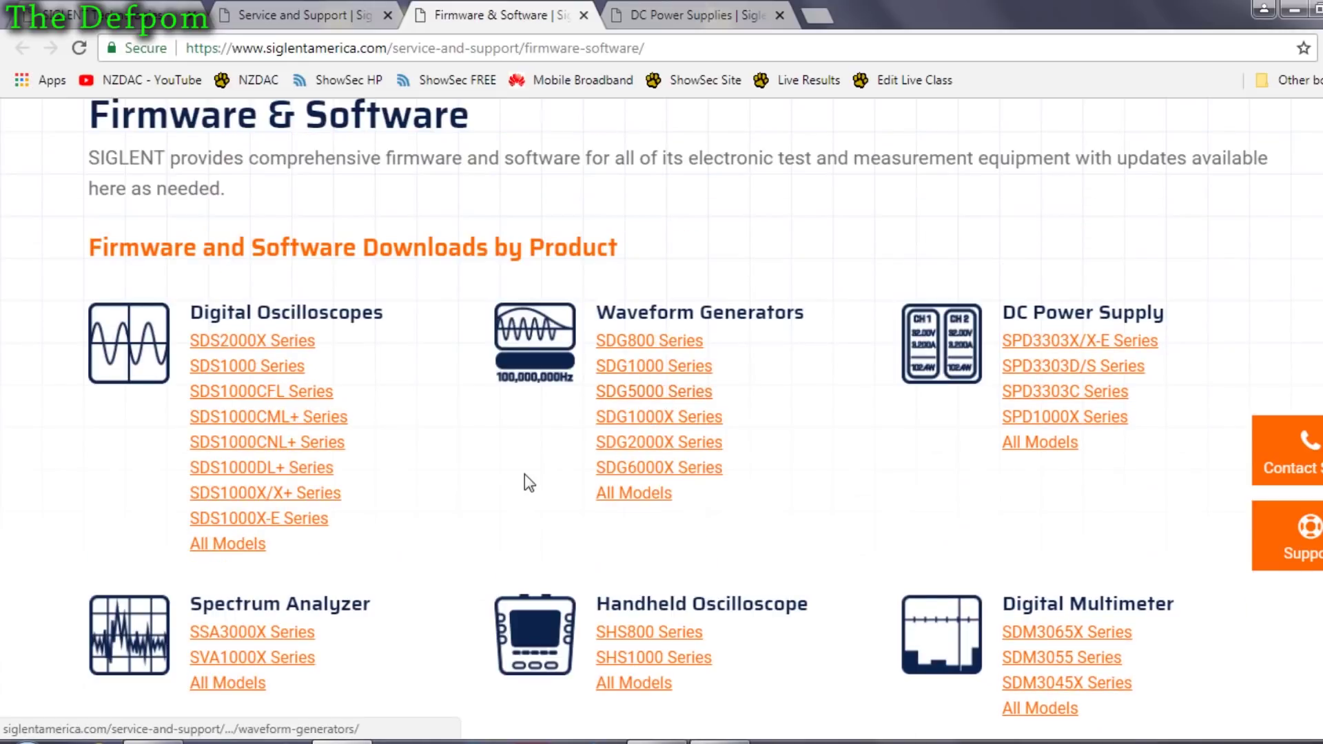
{"action": "scroll", "coordinate": [525, 480], "scroll_direction": "down", "scroll_amount": 1}
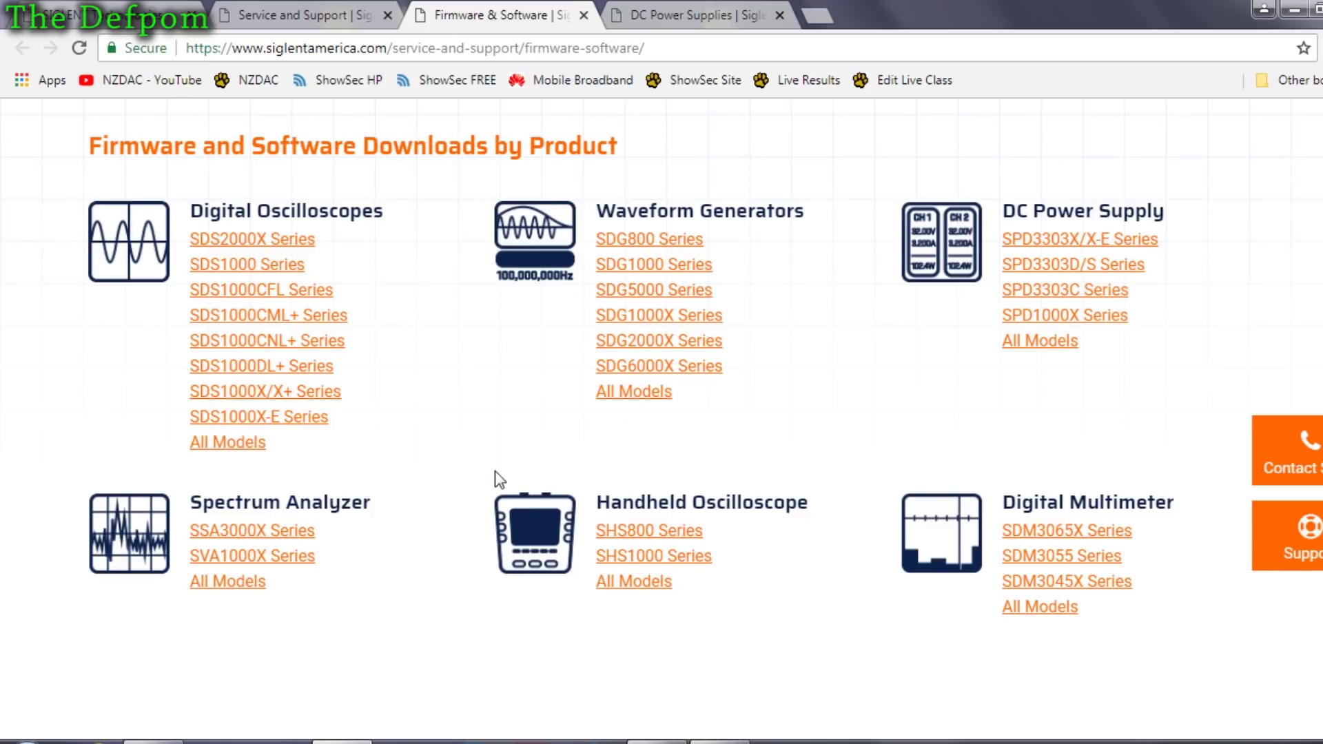
{"action": "scroll", "coordinate": [495, 470], "scroll_direction": "up", "scroll_amount": 2}
{"action": "scroll", "coordinate": [1182, 219], "scroll_direction": "up", "scroll_amount": 1}
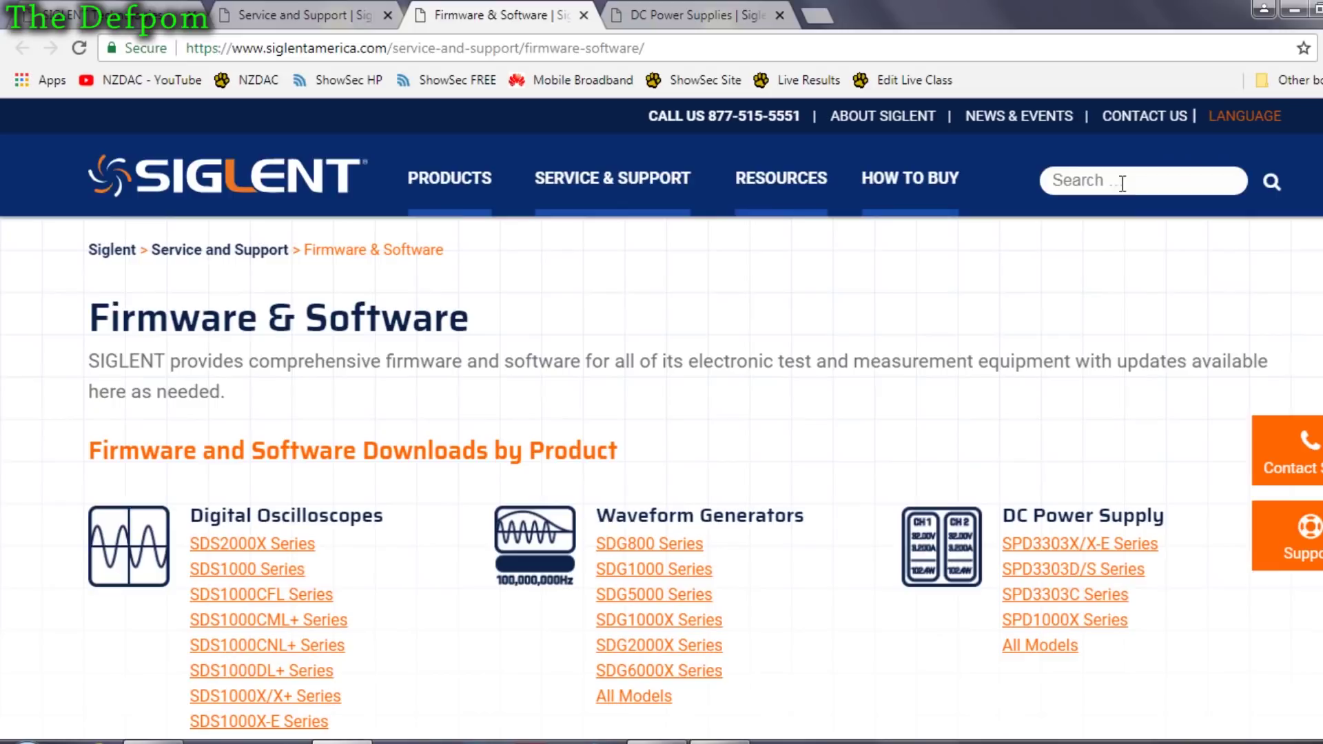
{"action": "scroll", "coordinate": [621, 570], "scroll_direction": "down", "scroll_amount": 3}
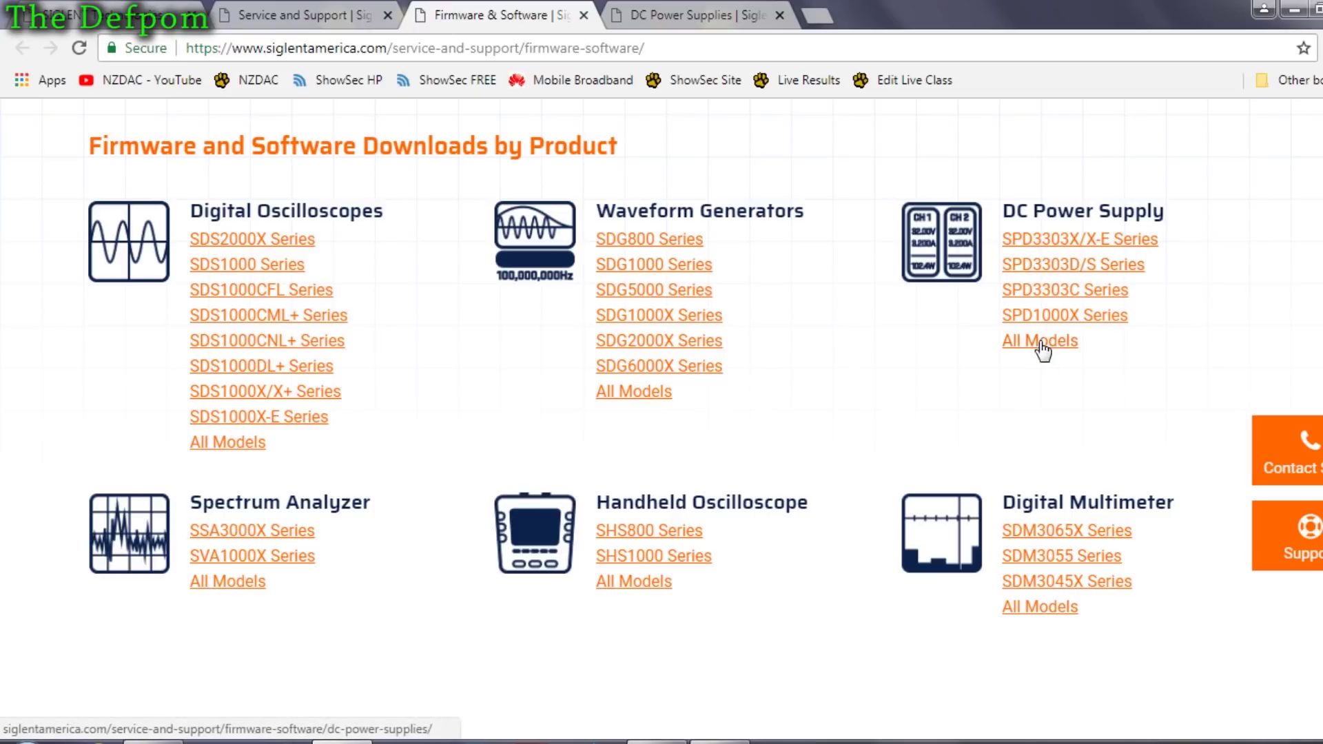
- Switch to the DC Power Supplies downloads and scroll down to the SPD1000X Series section
{"action": "left_click", "coordinate": [663, 16]}
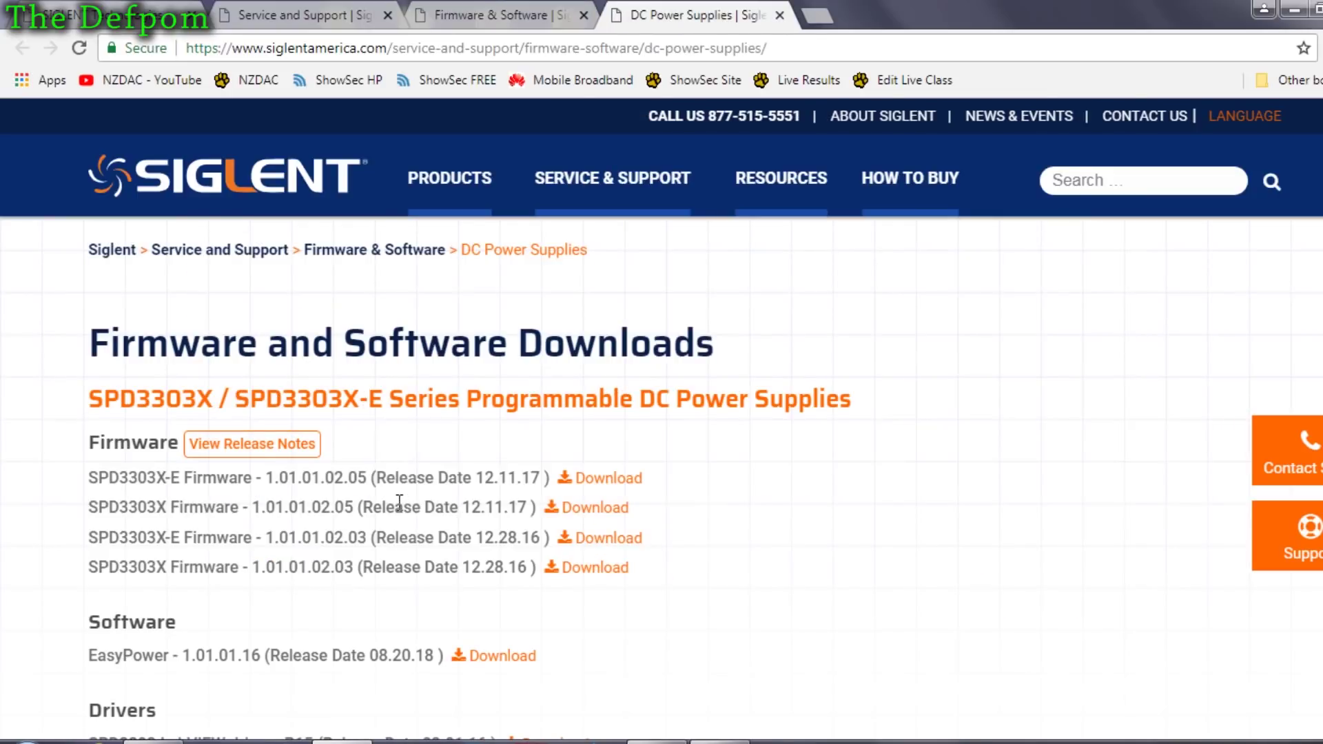
{"action": "scroll", "coordinate": [399, 501], "scroll_direction": "down", "scroll_amount": 2}
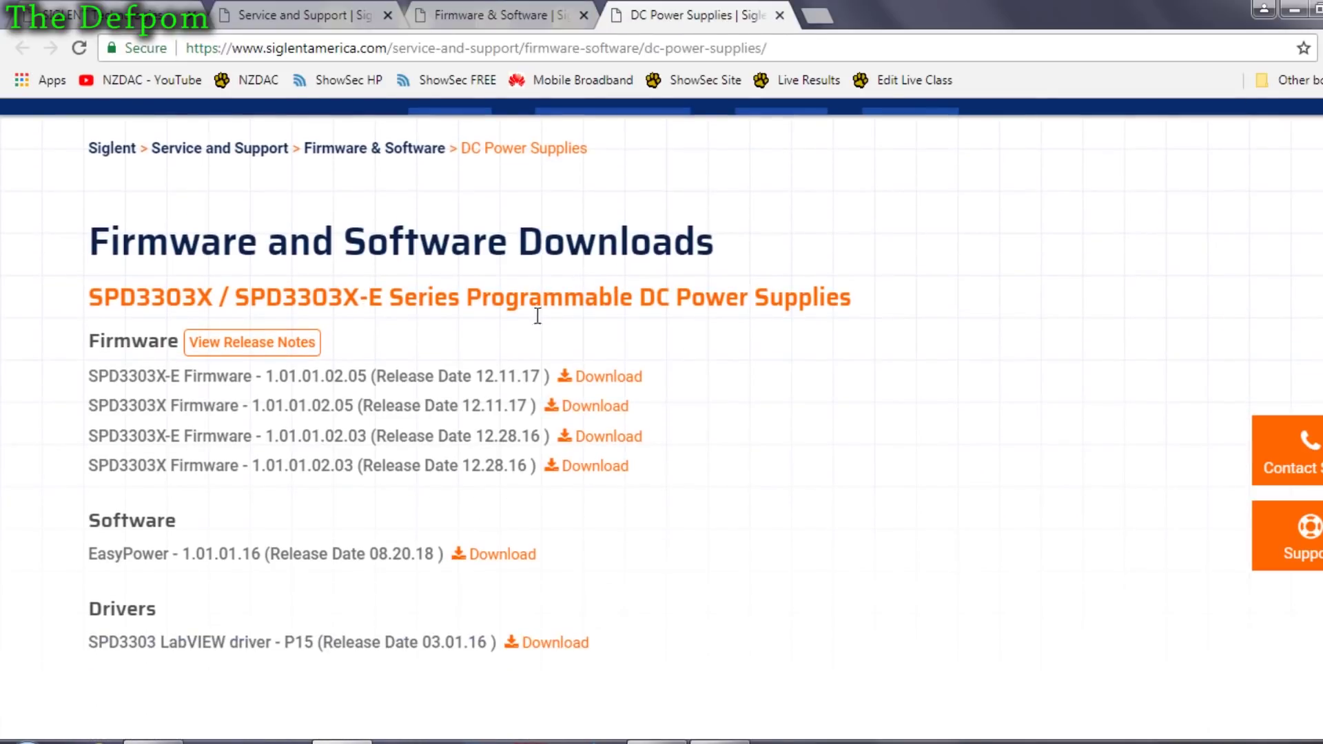
{"action": "scroll", "coordinate": [537, 316], "scroll_direction": "down", "scroll_amount": 2}
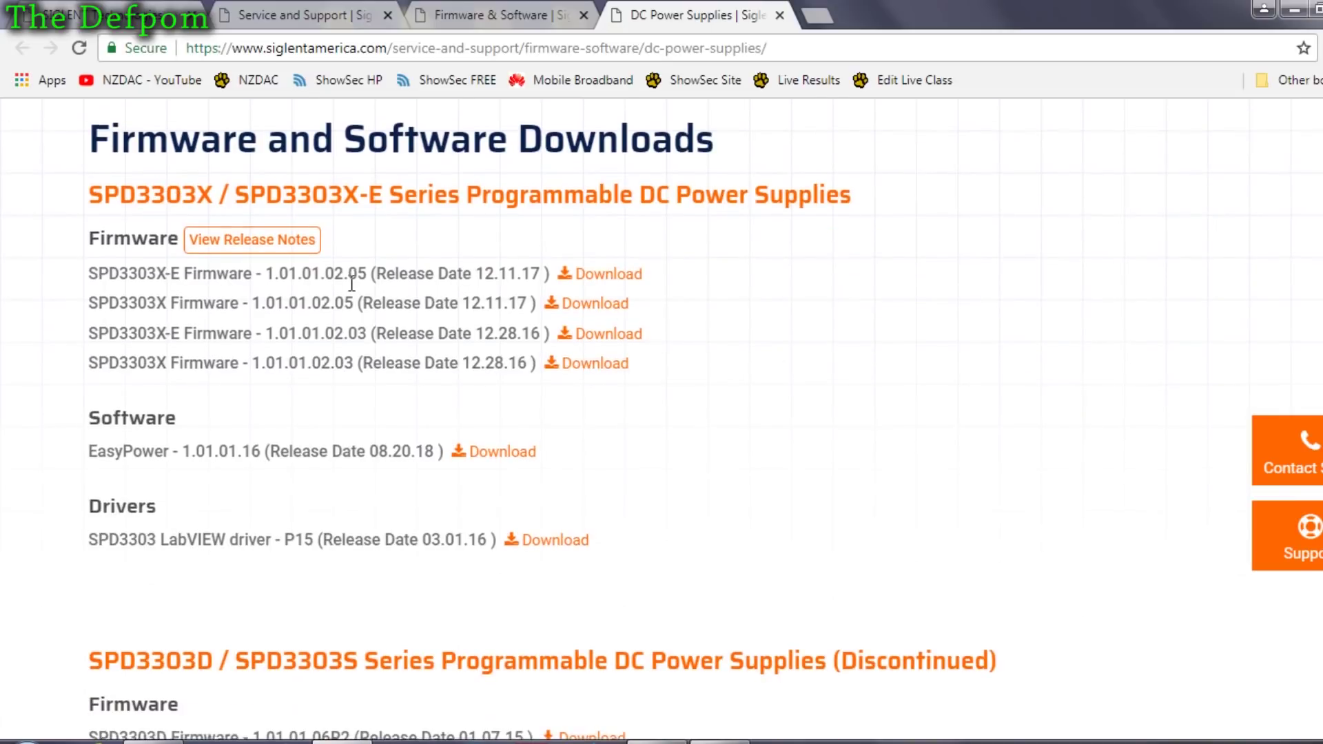
{"action": "scroll", "coordinate": [349, 281], "scroll_direction": "down", "scroll_amount": 15}
- Highlight the SPD1000X heading, its firmware release date, and the EasyPower release date 08.20.18
{"action": "left_click_drag", "start_coordinate": [88, 224], "coordinate": [233, 222]}
{"action": "left_click", "coordinate": [248, 283]}
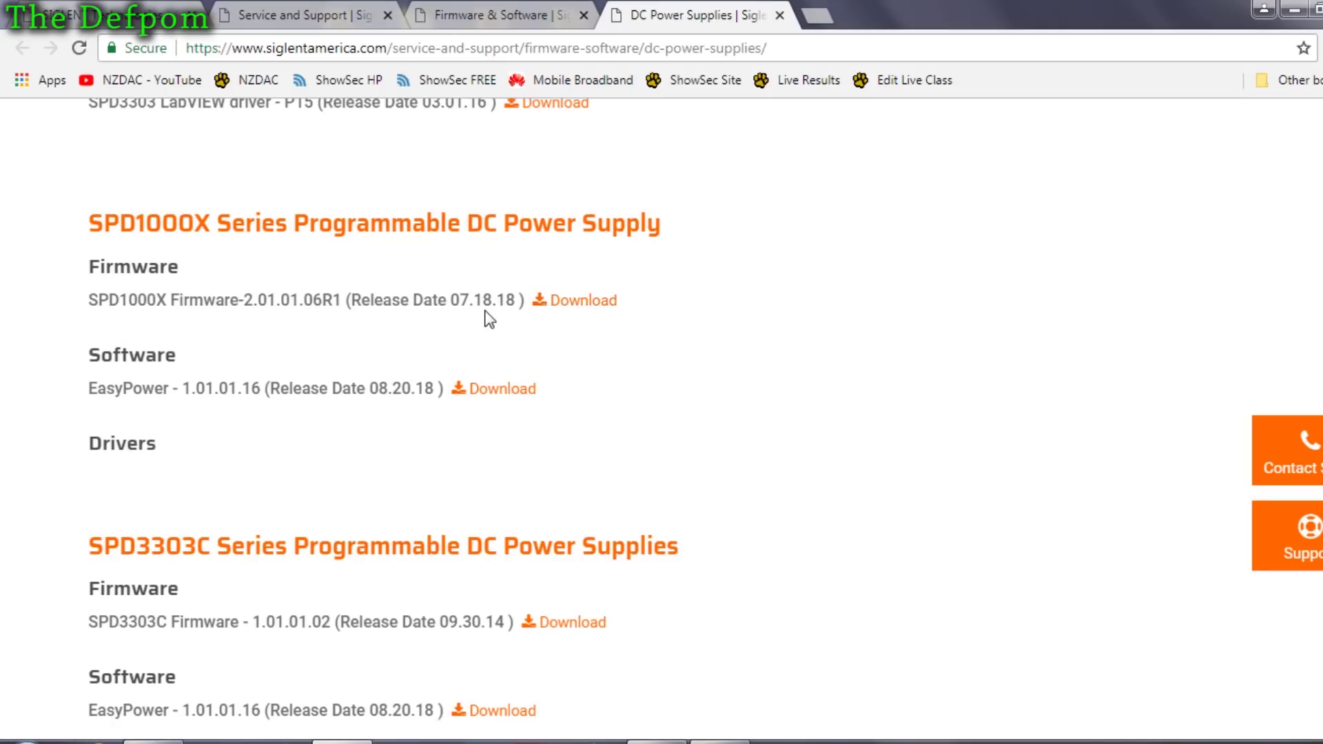
{"action": "left_click_drag", "start_coordinate": [450, 298], "coordinate": [479, 312]}
{"action": "left_click", "coordinate": [472, 353]}
{"action": "left_click_drag", "start_coordinate": [434, 387], "coordinate": [370, 390]}
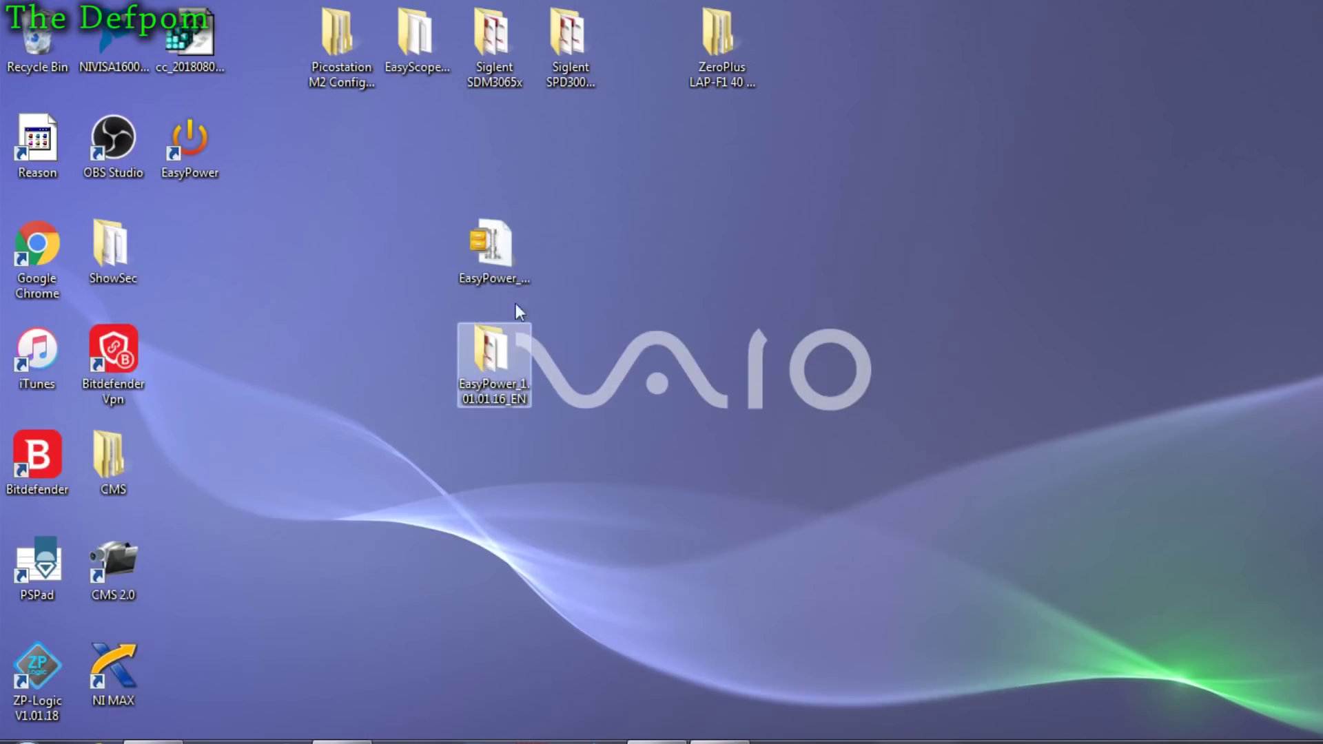
- Open the EasyPower_1.01.01.16_EN folder and rearrange its window and the zip icon on the desktop
{"action": "double_click", "coordinate": [506, 360]}
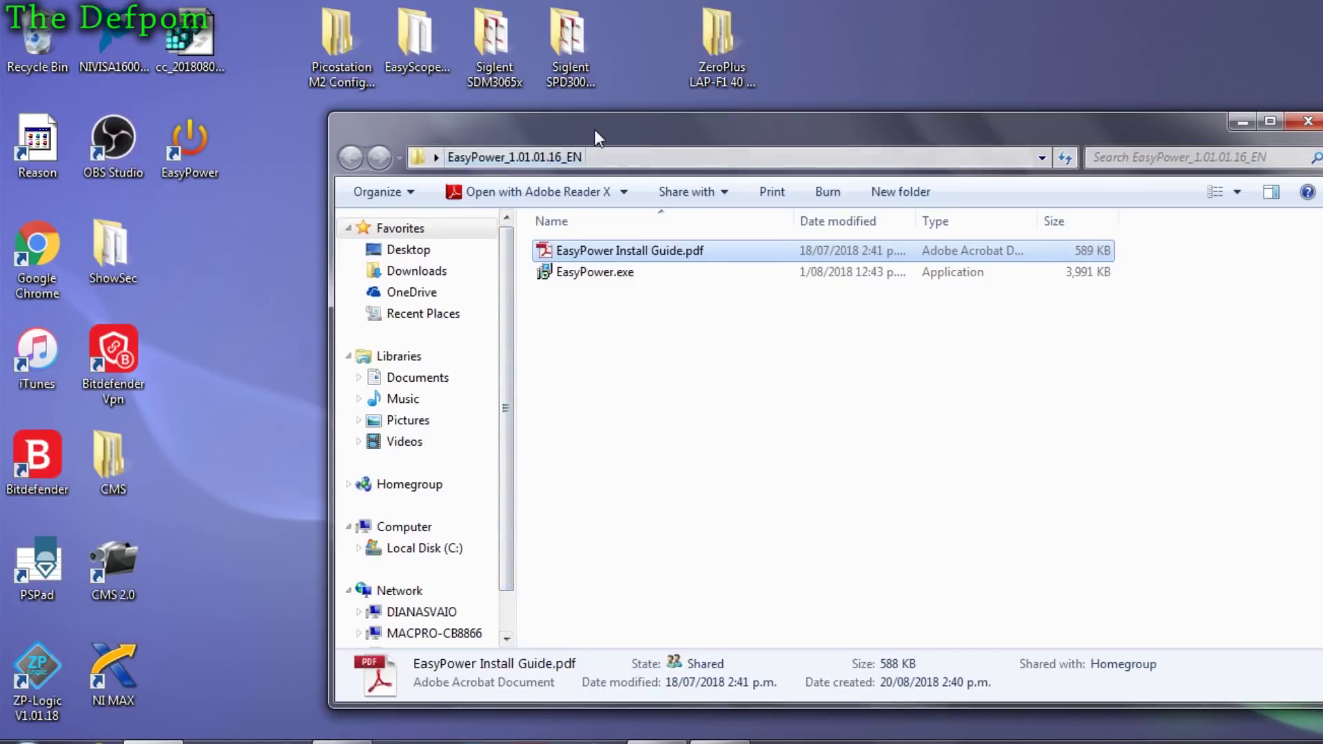
{"action": "left_click_drag", "start_coordinate": [594, 129], "coordinate": [584, 285]}
{"action": "left_click_drag", "start_coordinate": [486, 238], "coordinate": [479, 155]}
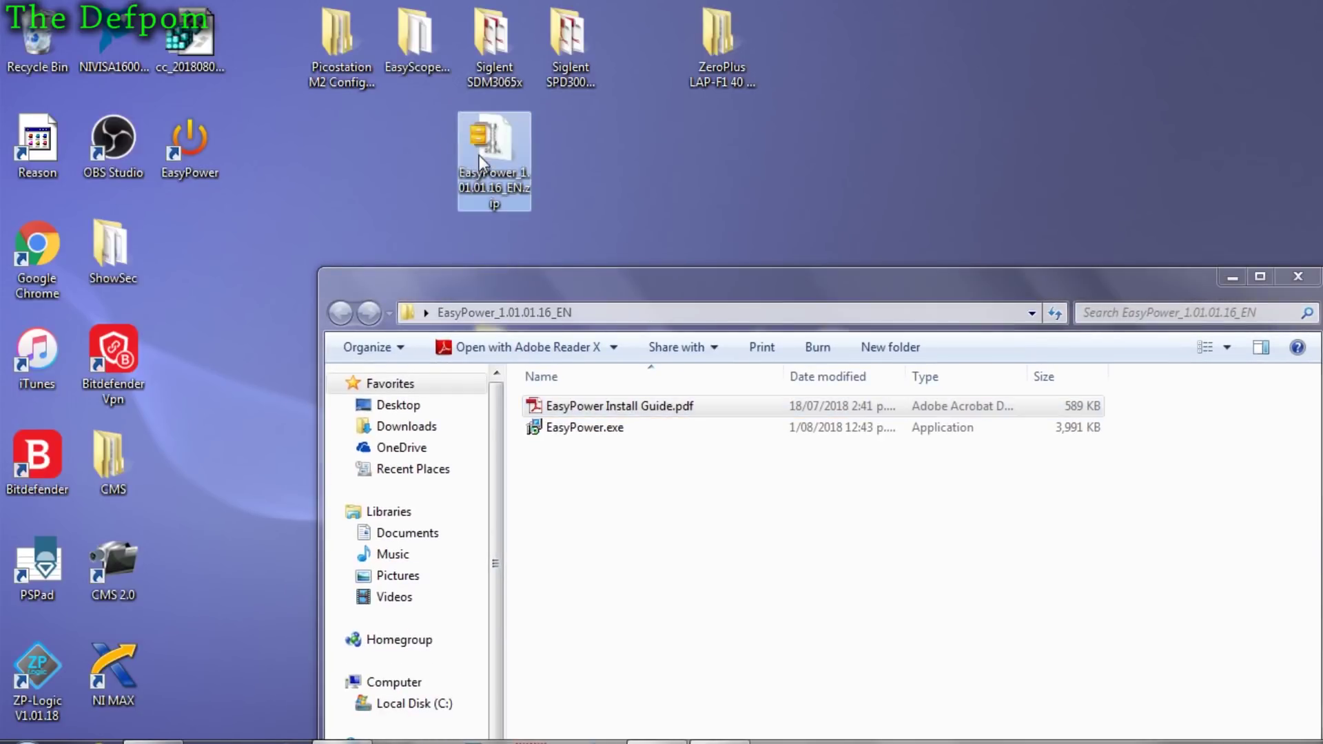
{"action": "left_click", "coordinate": [649, 518]}
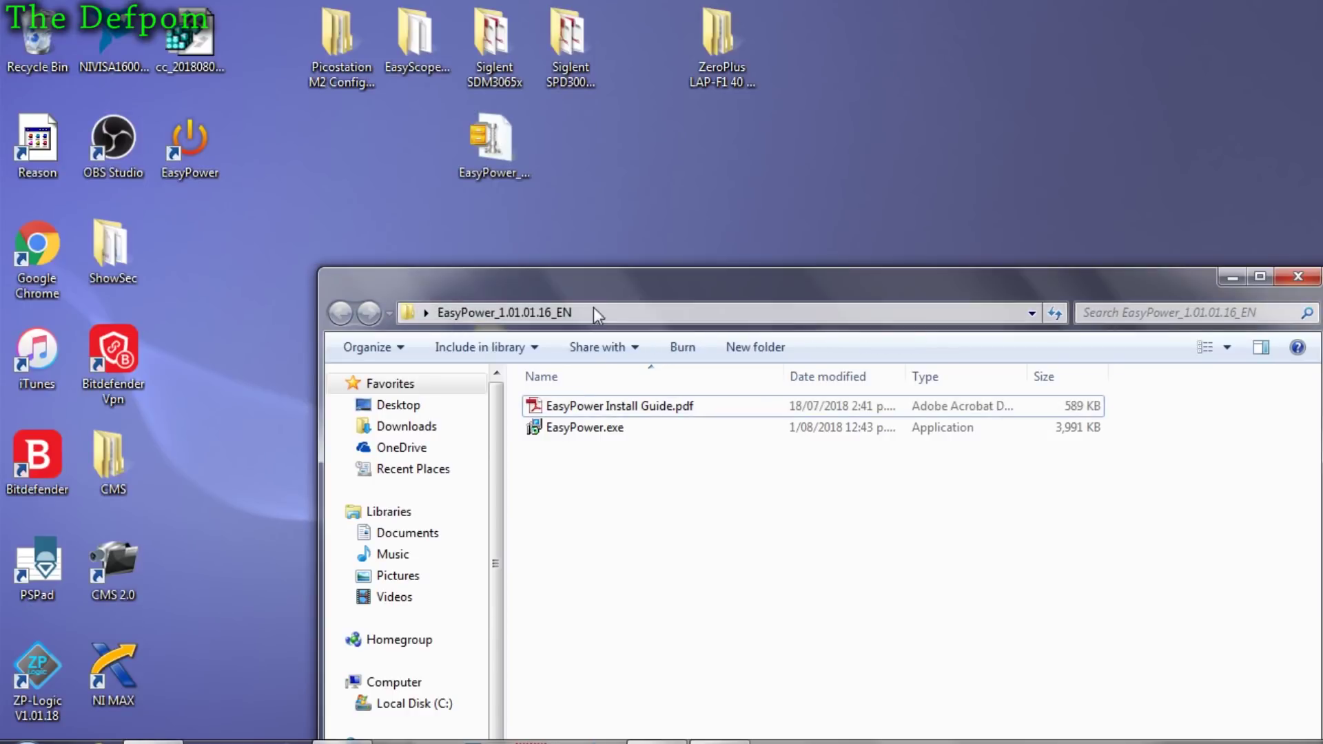
{"action": "left_click_drag", "start_coordinate": [595, 284], "coordinate": [515, 139]}
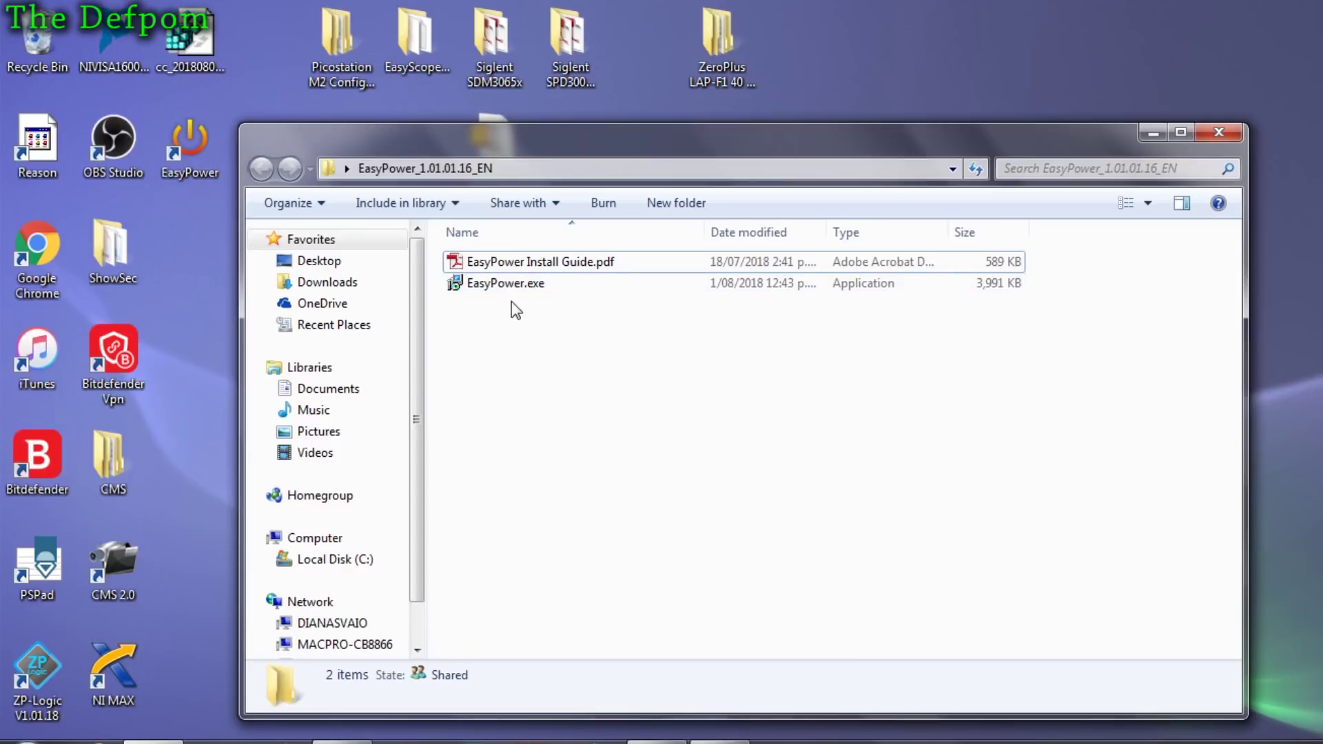
{"action": "mouse_move", "coordinate": [502, 283]}
- Open EasyPower Install Guide.pdf and scroll to section 1.3, the NI-VISA 5.4 requirement
{"action": "key", "text": "Return"}
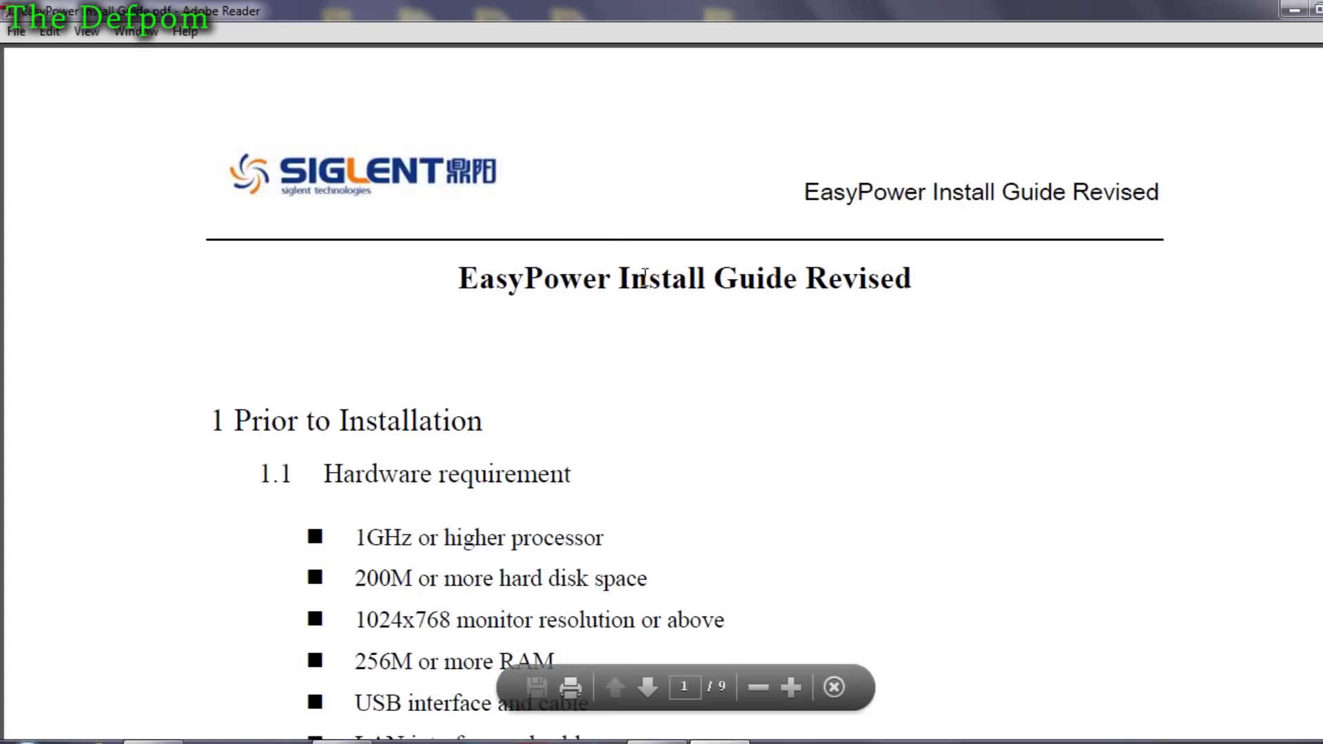
{"action": "scroll", "coordinate": [774, 372], "scroll_direction": "down", "scroll_amount": 2}
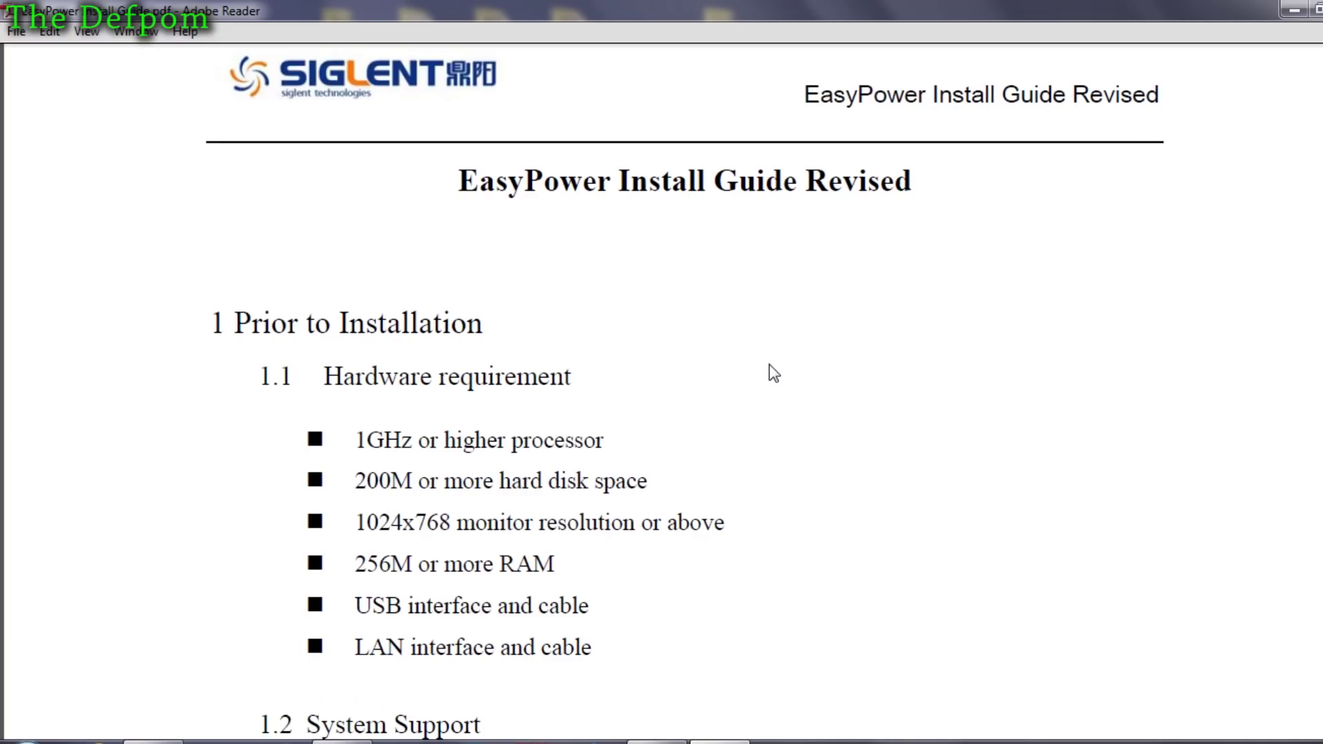
{"action": "scroll", "coordinate": [770, 364], "scroll_direction": "down", "scroll_amount": 2}
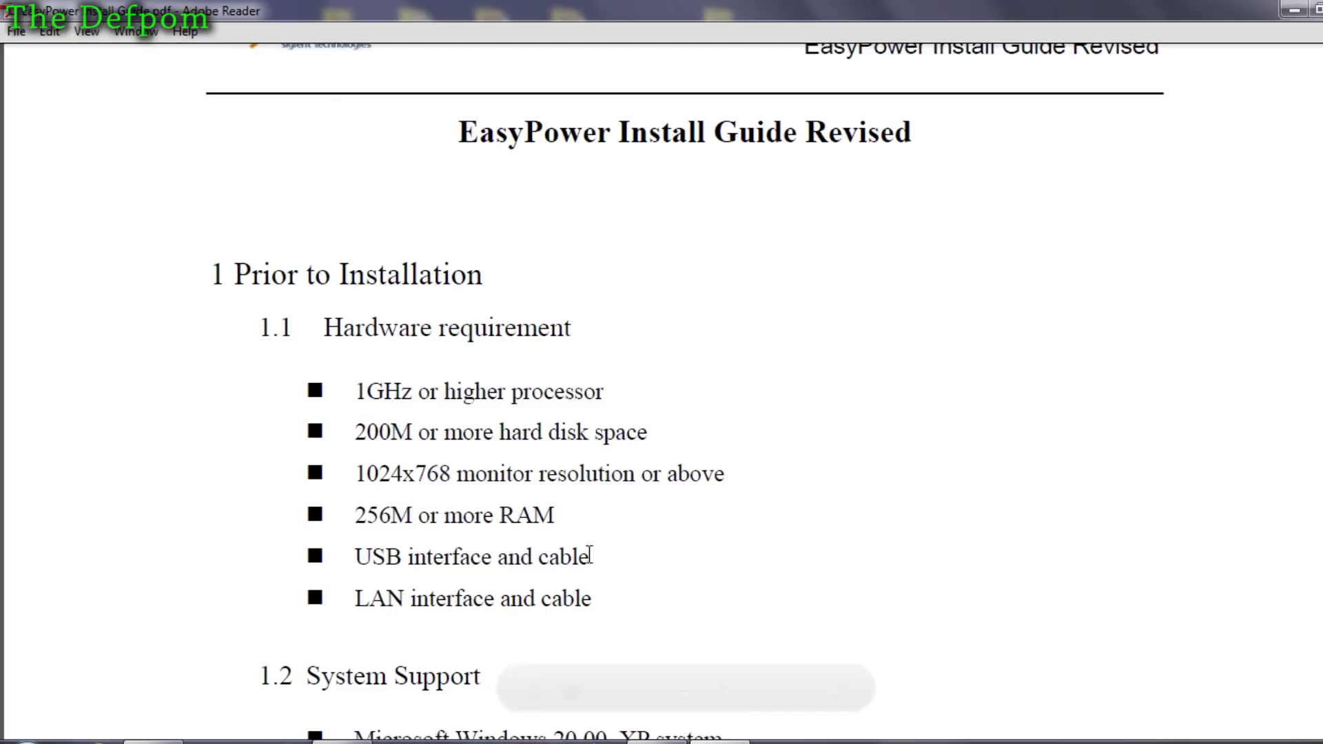
{"action": "scroll", "coordinate": [678, 455], "scroll_direction": "down", "scroll_amount": 1}
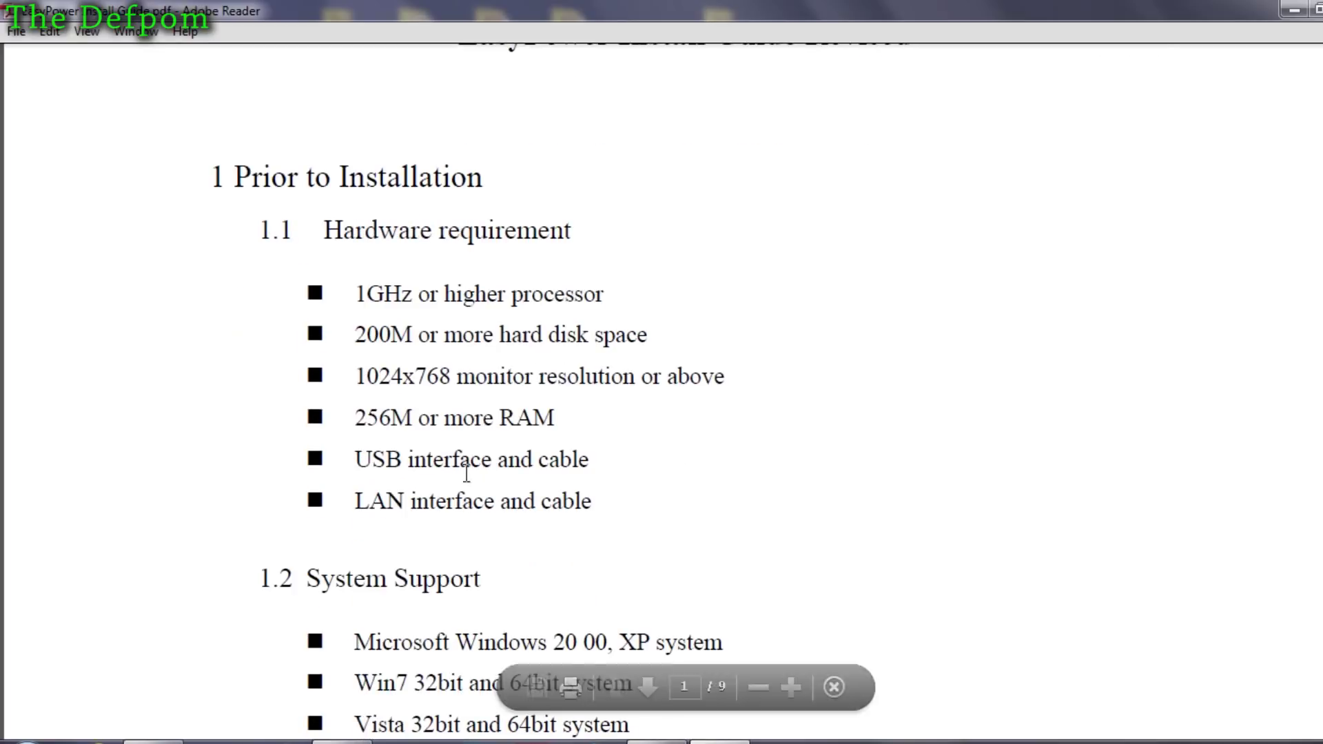
{"action": "scroll", "coordinate": [689, 448], "scroll_direction": "down", "scroll_amount": 2}
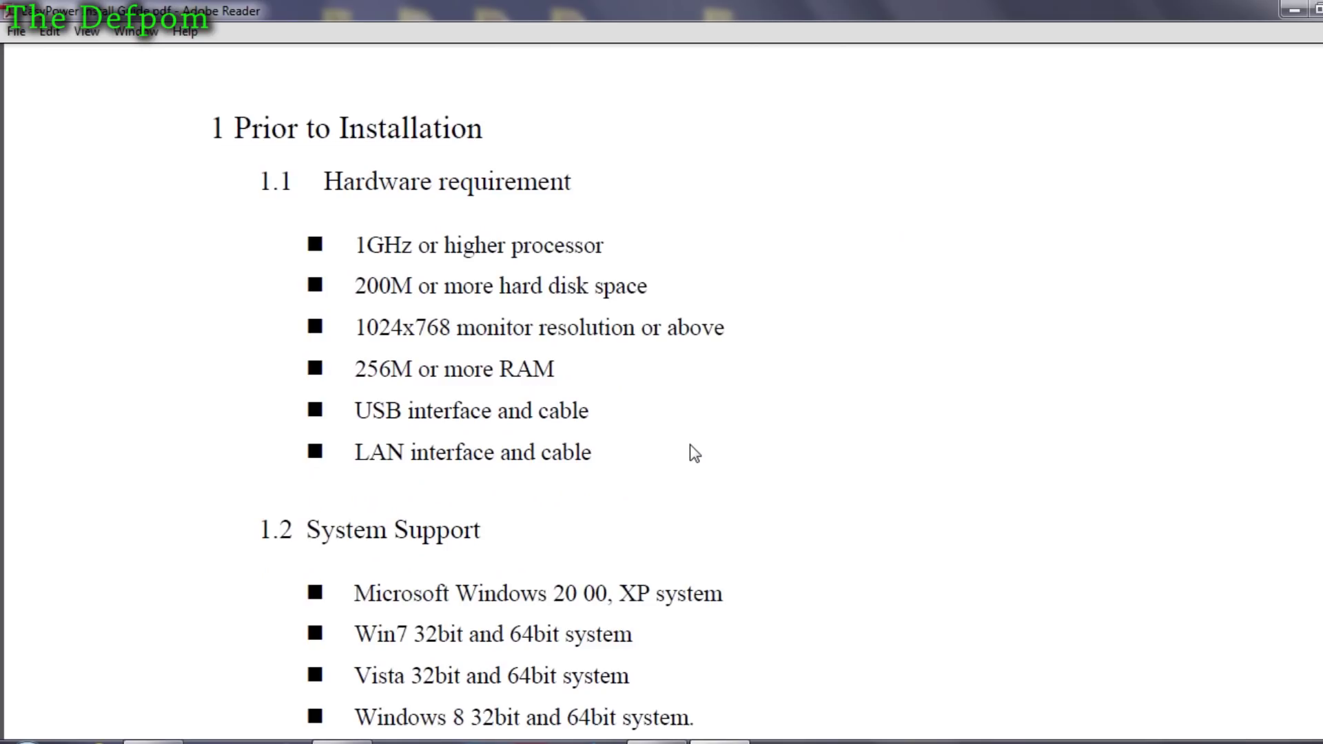
{"action": "scroll", "coordinate": [867, 434], "scroll_direction": "down", "scroll_amount": 6}
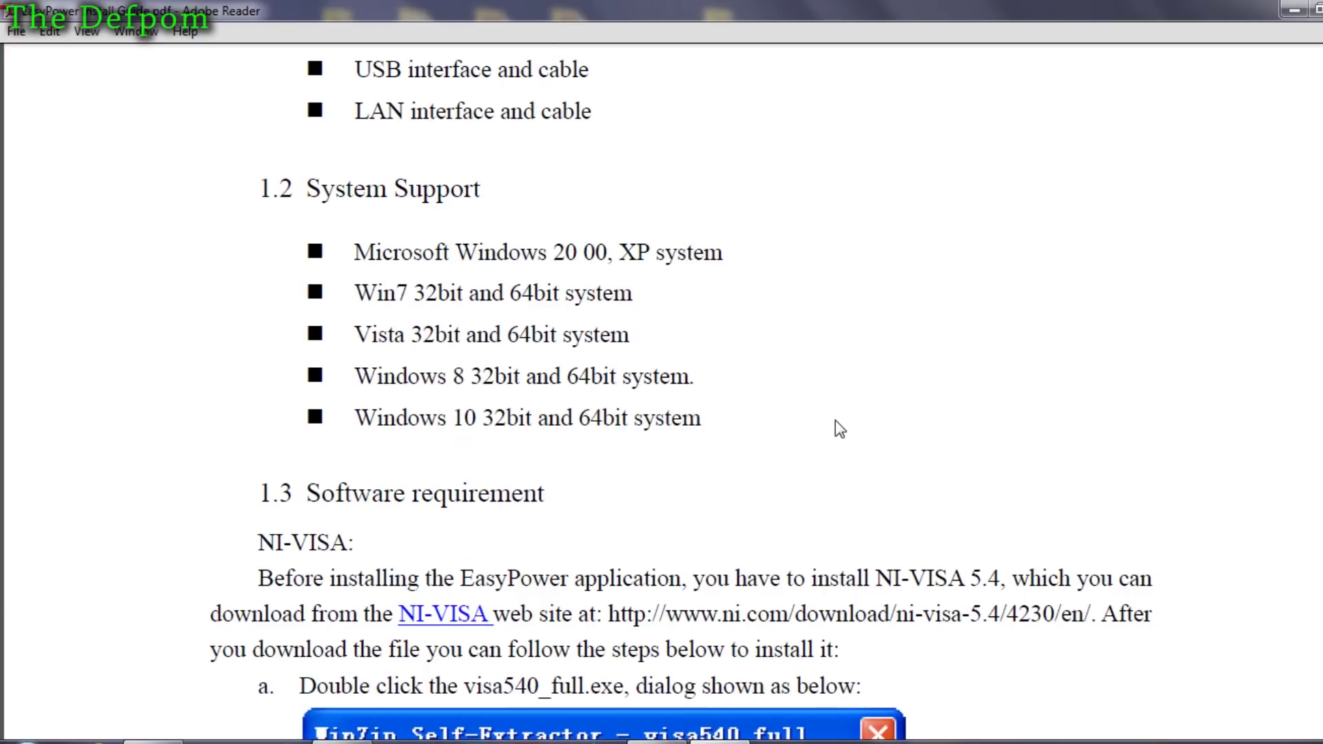
{"action": "scroll", "coordinate": [835, 422], "scroll_direction": "down", "scroll_amount": 1}
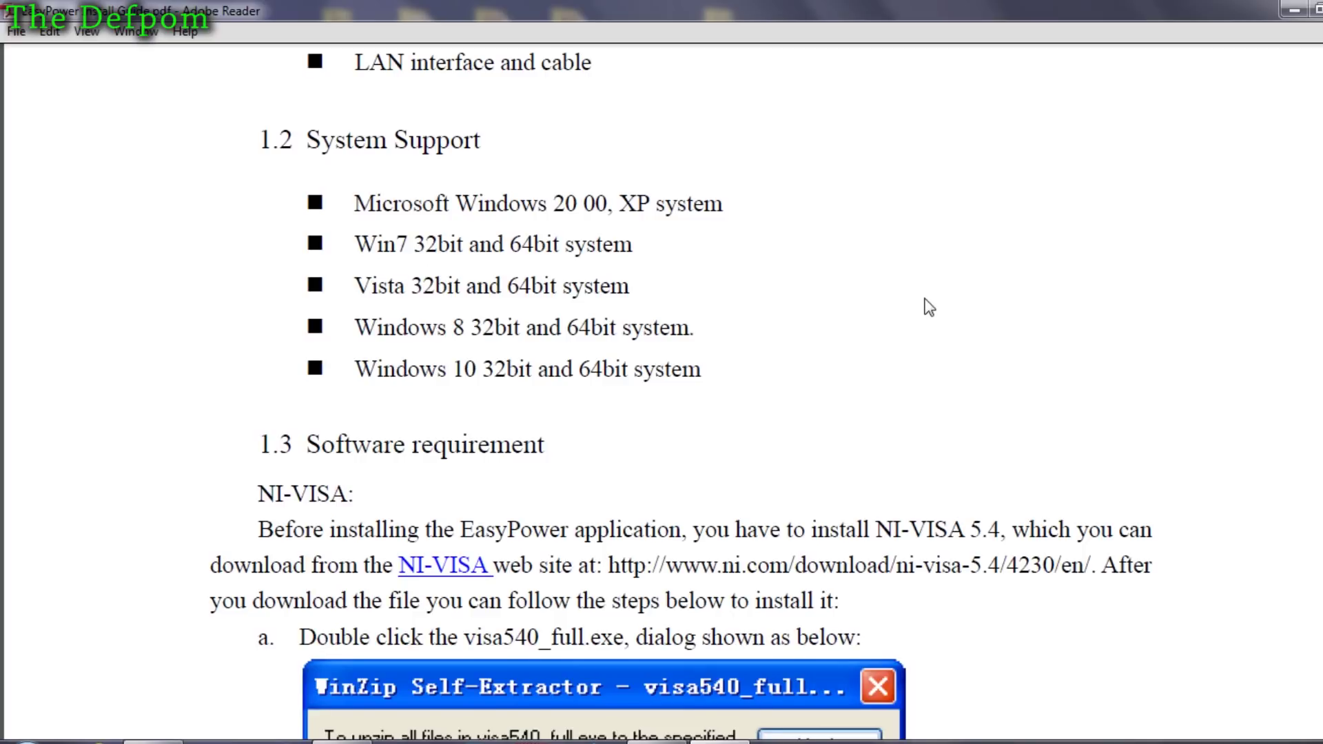
{"action": "scroll", "coordinate": [930, 307], "scroll_direction": "down", "scroll_amount": 1}
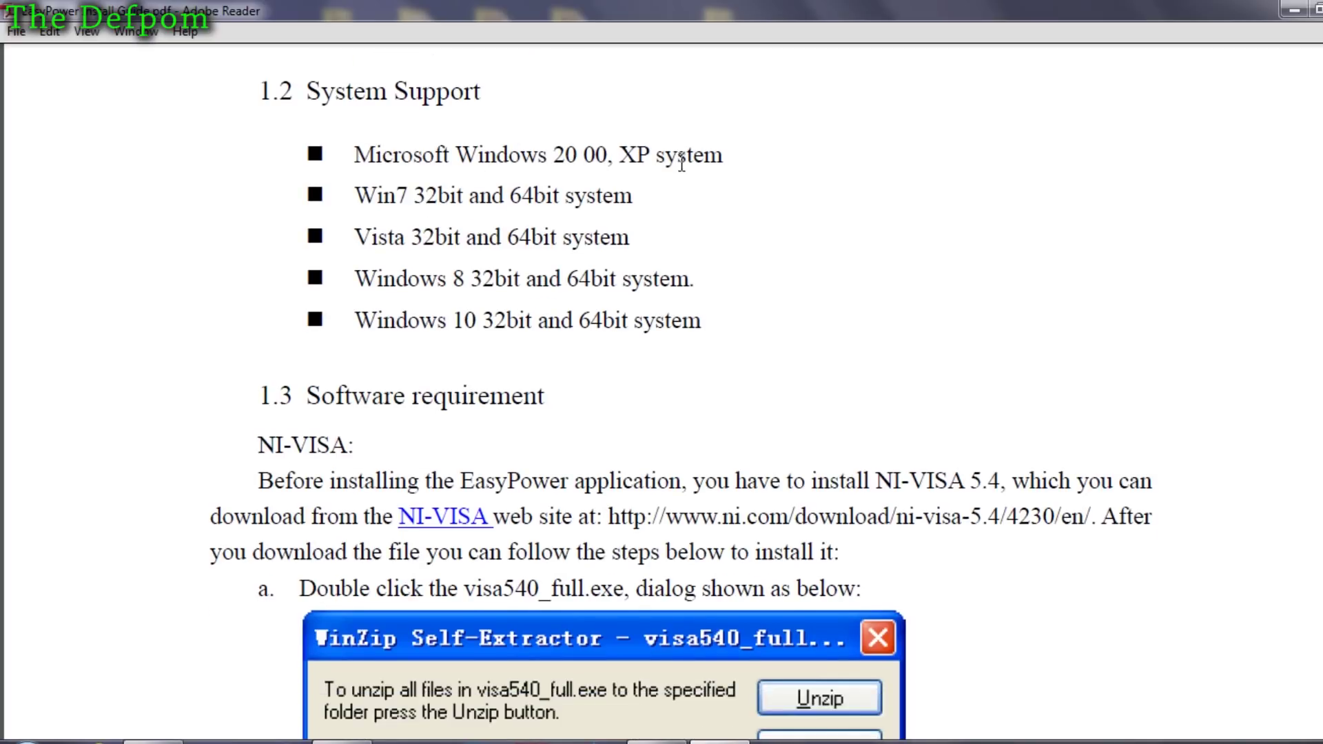
{"action": "scroll", "coordinate": [792, 254], "scroll_direction": "down", "scroll_amount": 4}
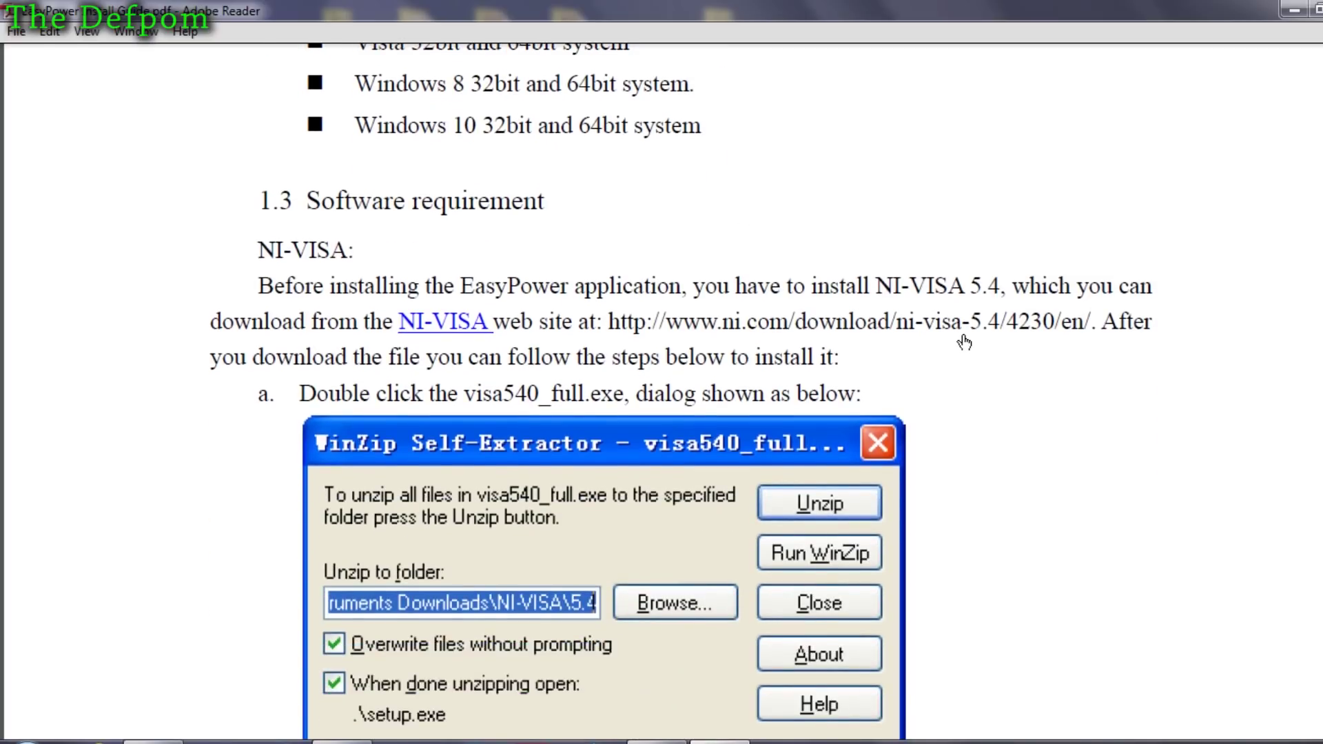
{"action": "scroll", "coordinate": [965, 342], "scroll_direction": "down", "scroll_amount": 1}
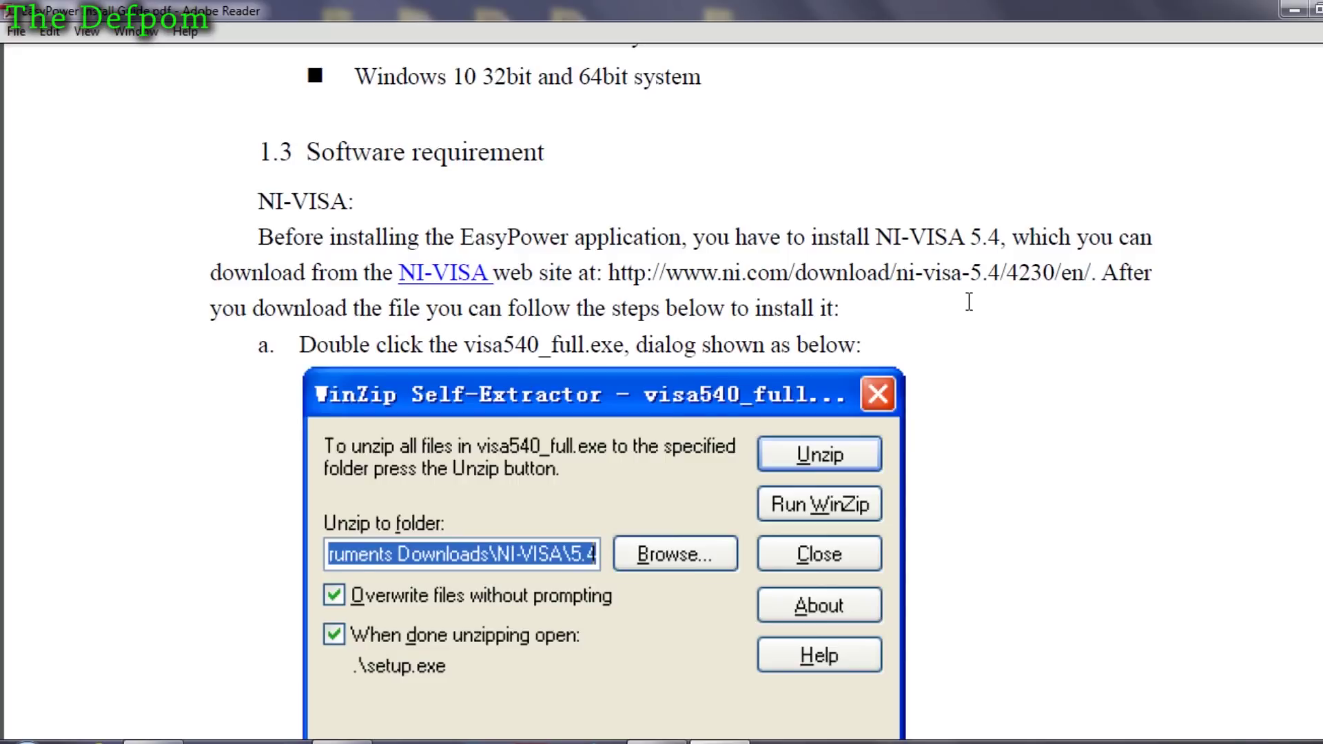
- Scroll past the NI-VISA install screenshots to section 2's EasyPower Setup Wizard image
{"action": "scroll", "coordinate": [968, 298], "scroll_direction": "down", "scroll_amount": 1}
{"action": "scroll", "coordinate": [979, 379], "scroll_direction": "down", "scroll_amount": 10}
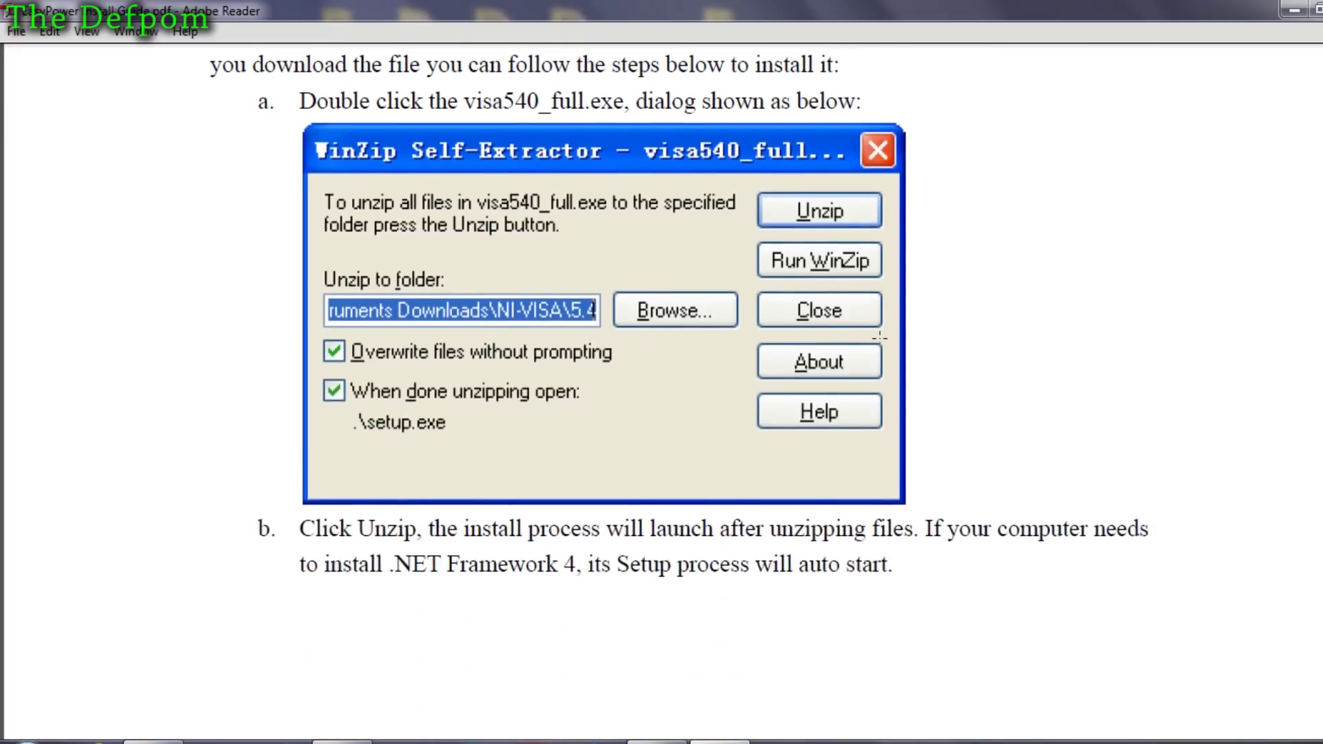
{"action": "scroll", "coordinate": [982, 385], "scroll_direction": "down", "scroll_amount": 7}
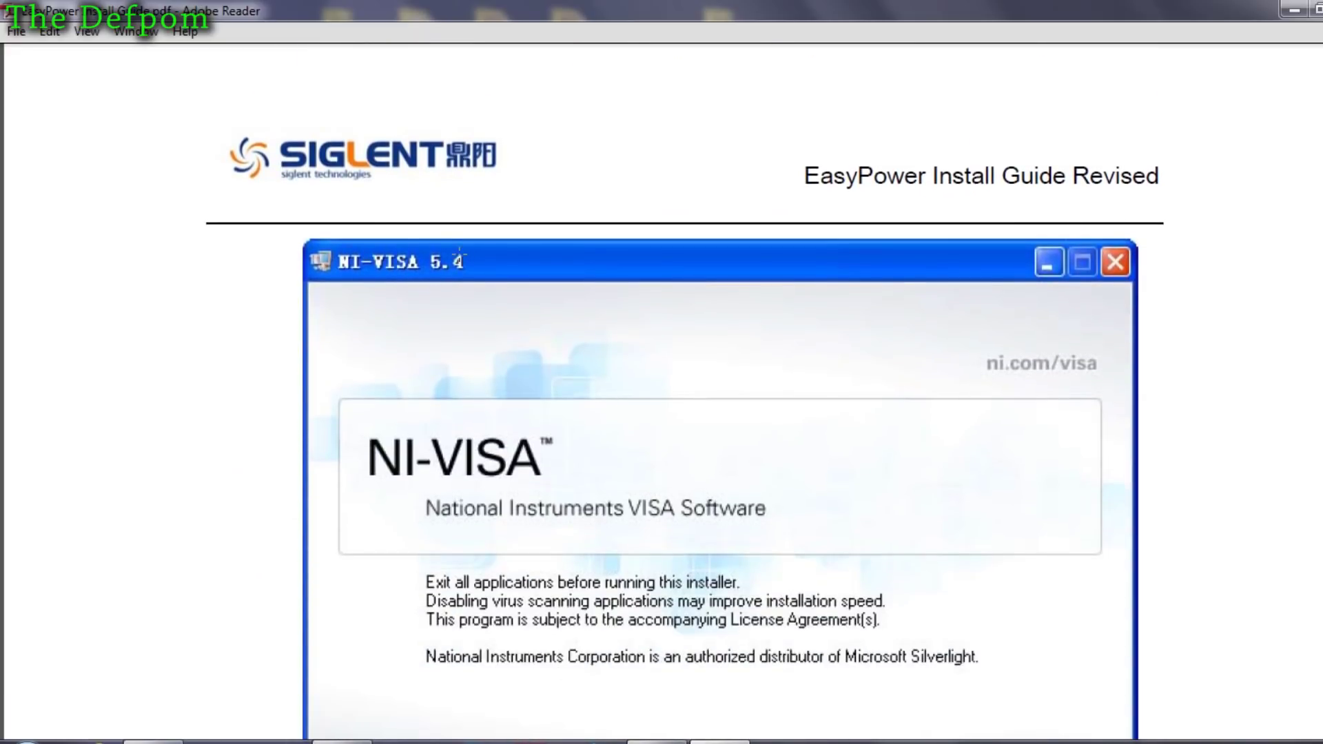
{"action": "scroll", "coordinate": [703, 354], "scroll_direction": "down", "scroll_amount": 7}
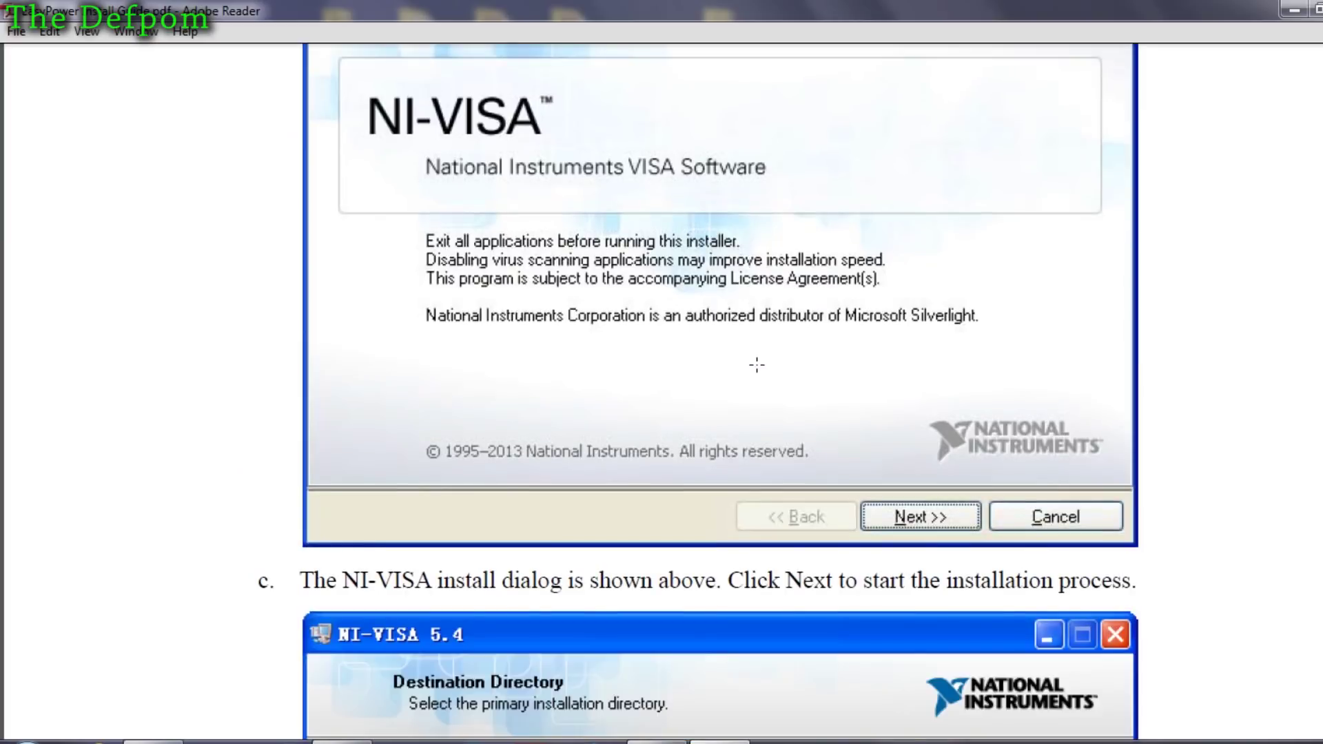
{"action": "scroll", "coordinate": [756, 366], "scroll_direction": "down", "scroll_amount": 5}
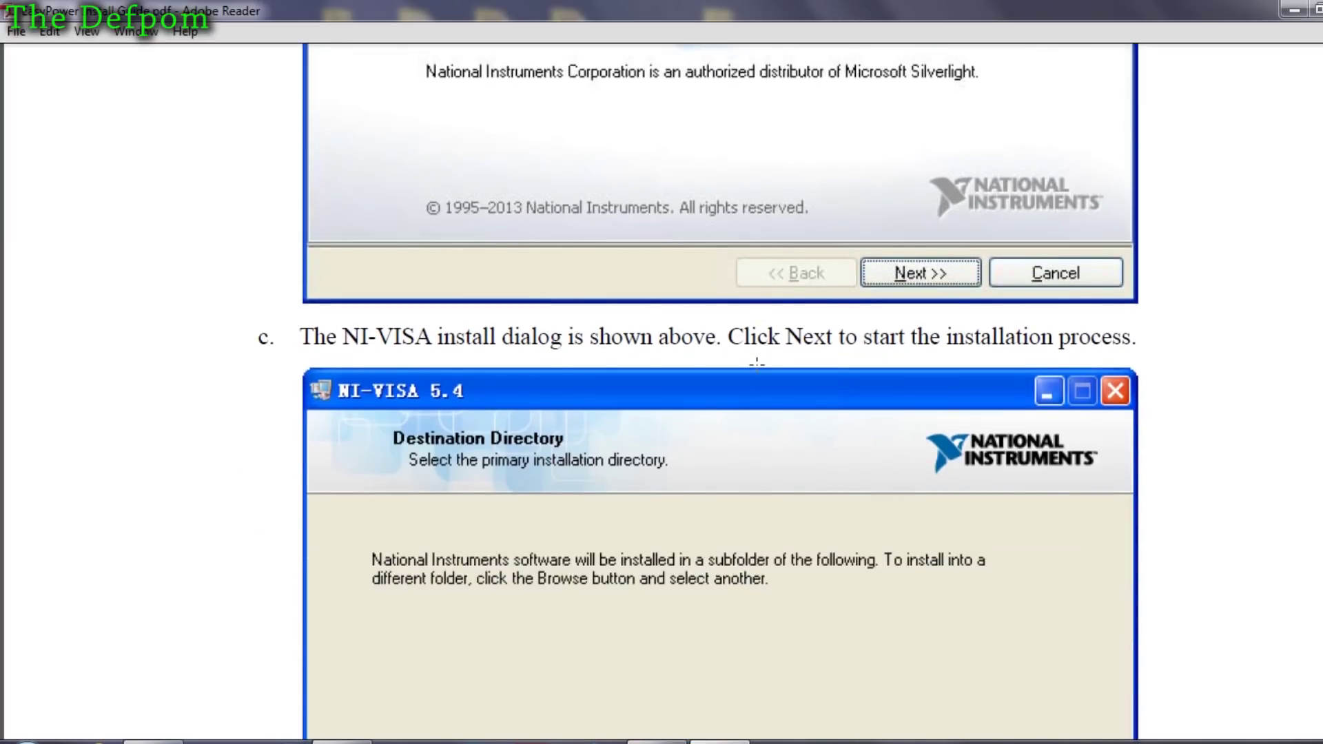
{"action": "scroll", "coordinate": [756, 364], "scroll_direction": "down", "scroll_amount": 8}
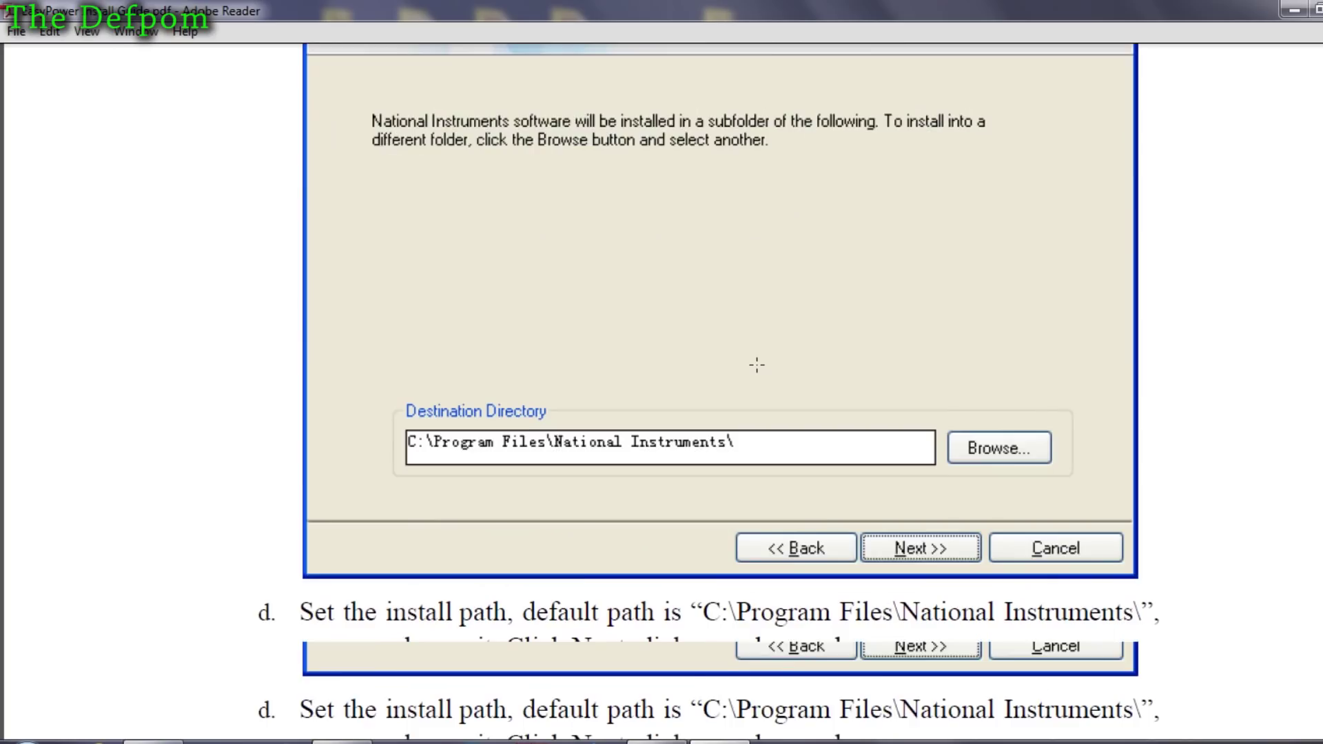
{"action": "scroll", "coordinate": [766, 393], "scroll_direction": "down", "scroll_amount": 3}
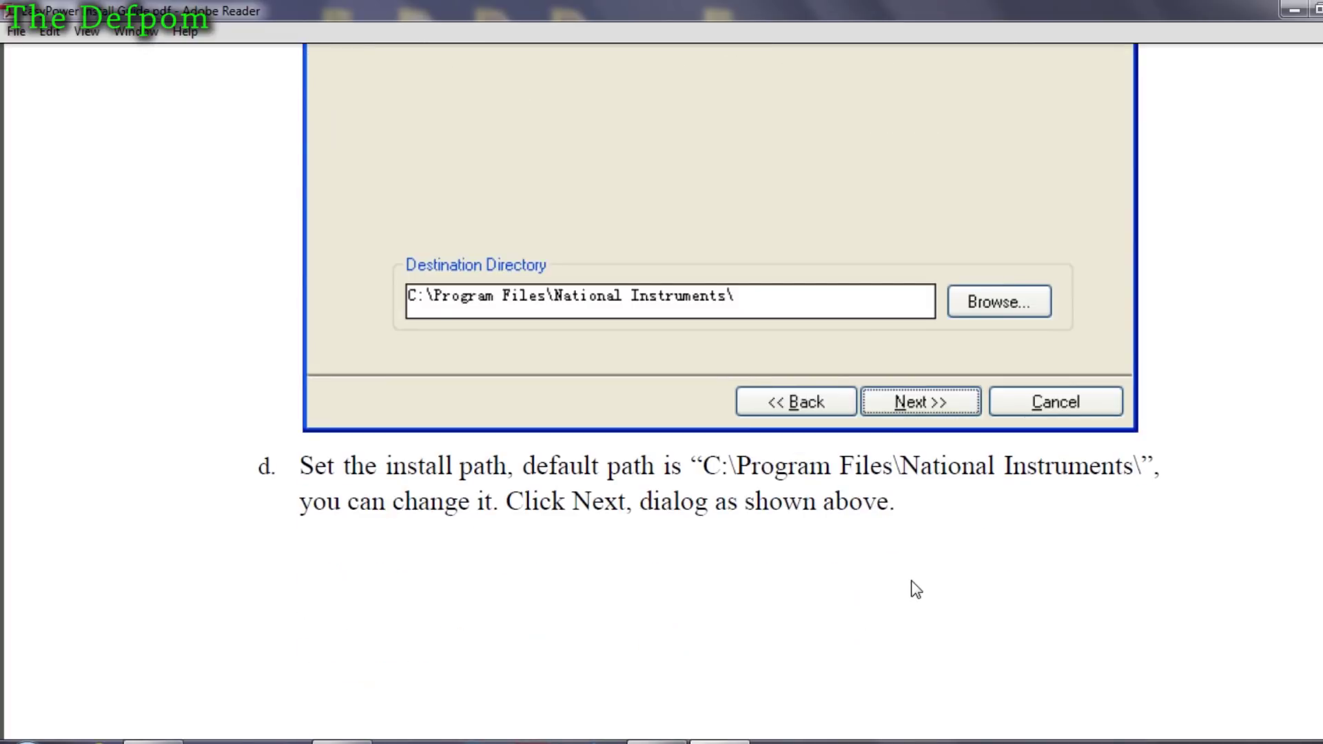
{"action": "scroll", "coordinate": [912, 583], "scroll_direction": "down", "scroll_amount": 10}
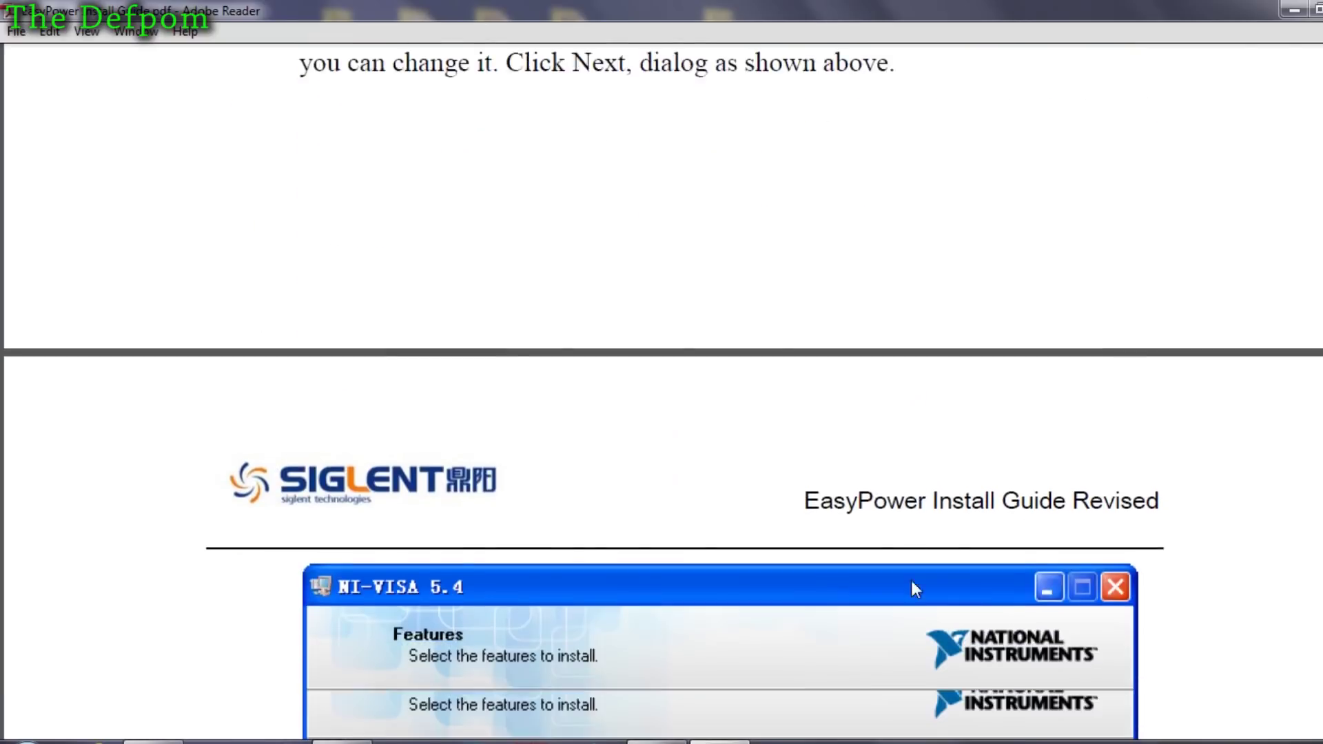
{"action": "scroll", "coordinate": [911, 580], "scroll_direction": "down", "scroll_amount": 8}
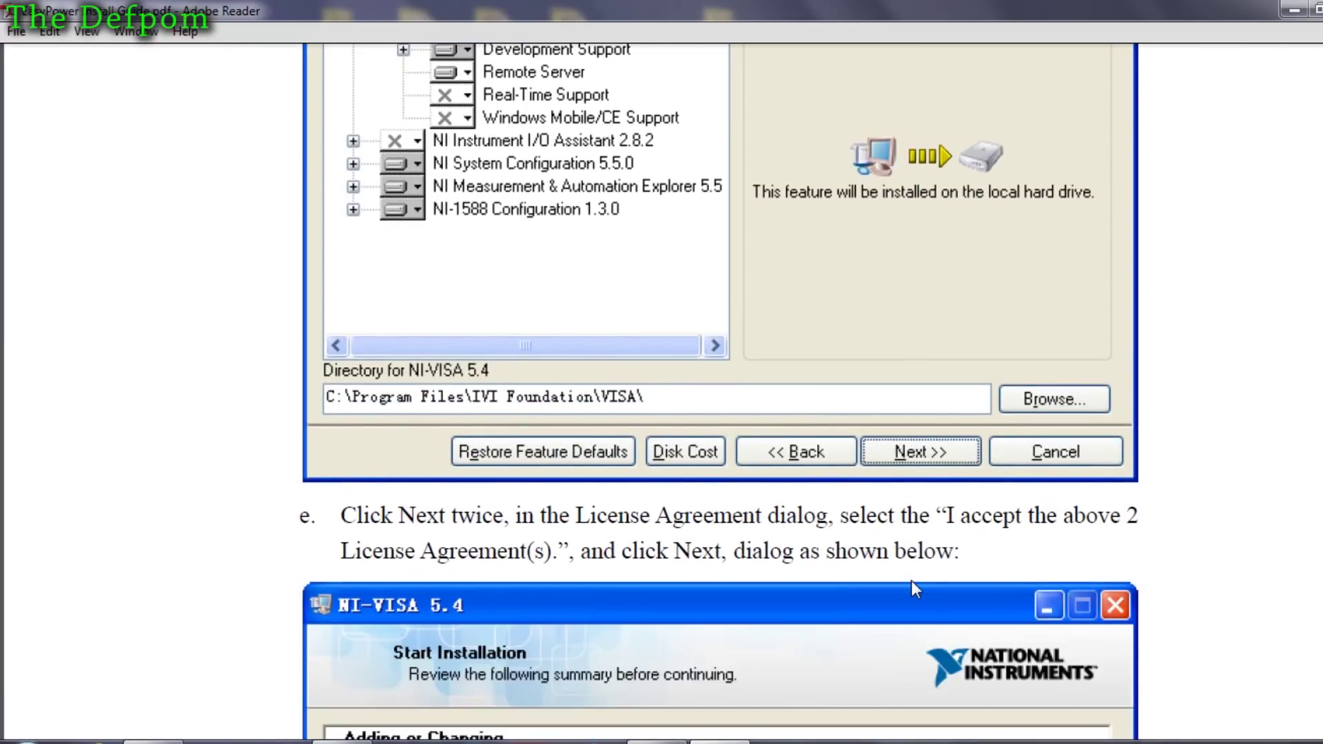
{"action": "scroll", "coordinate": [911, 582], "scroll_direction": "down", "scroll_amount": 12}
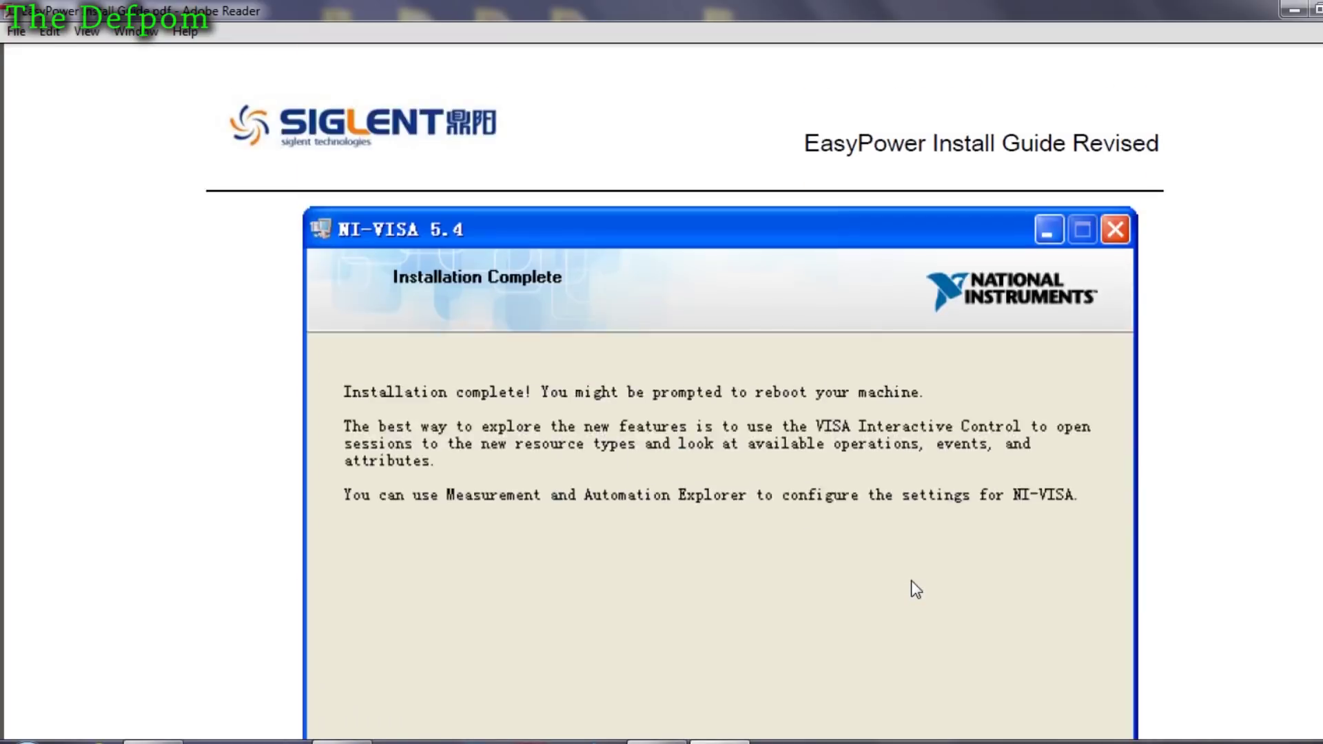
{"action": "scroll", "coordinate": [912, 581], "scroll_direction": "down", "scroll_amount": 10}
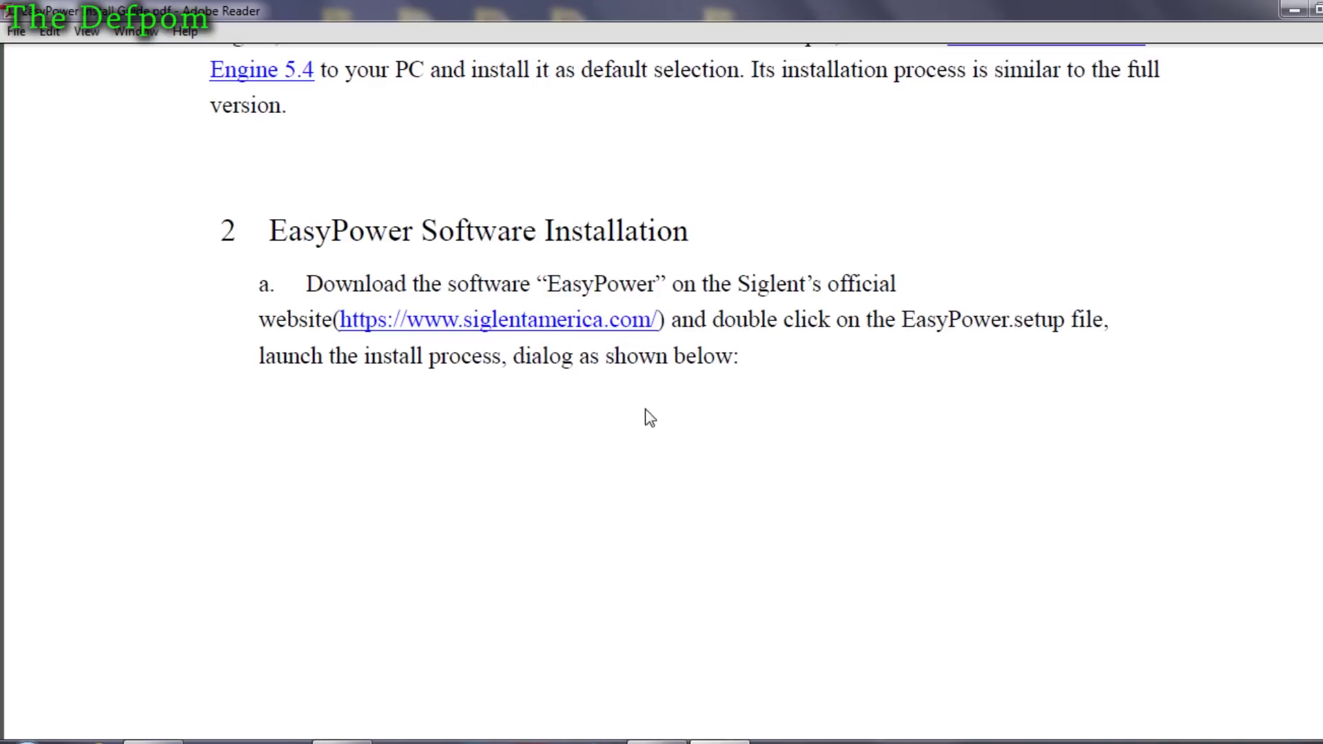
{"action": "scroll", "coordinate": [650, 418], "scroll_direction": "down", "scroll_amount": 6}
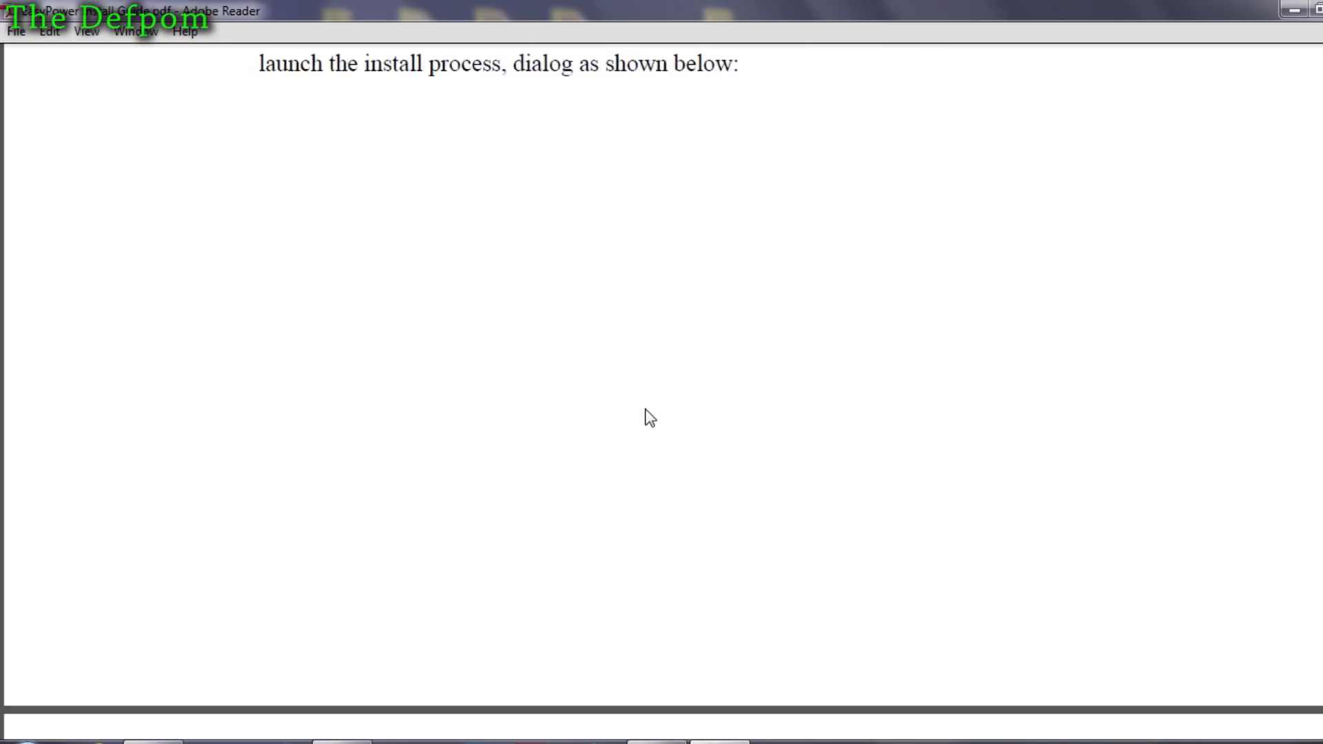
{"action": "scroll", "coordinate": [650, 418], "scroll_direction": "down", "scroll_amount": 10}
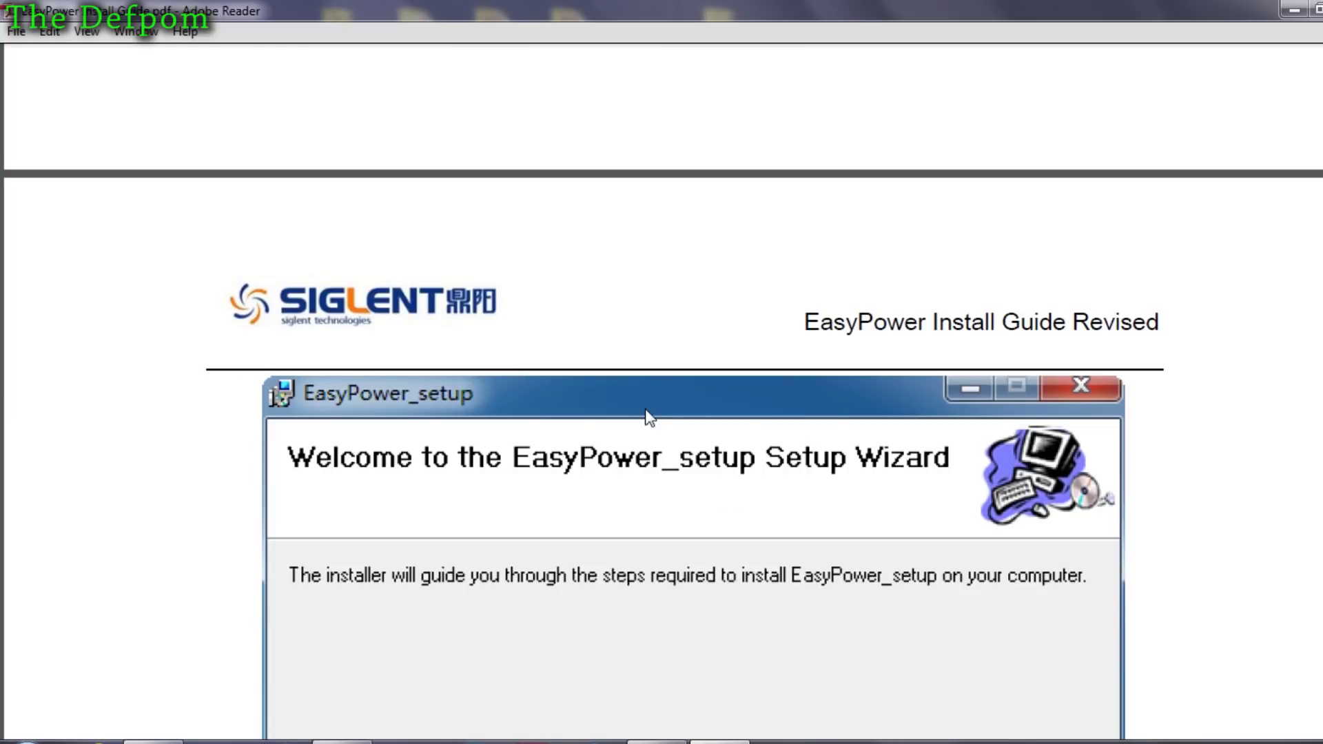
{"action": "scroll", "coordinate": [648, 417], "scroll_direction": "down", "scroll_amount": 3}
{"action": "scroll", "coordinate": [650, 417], "scroll_direction": "down", "scroll_amount": 3}
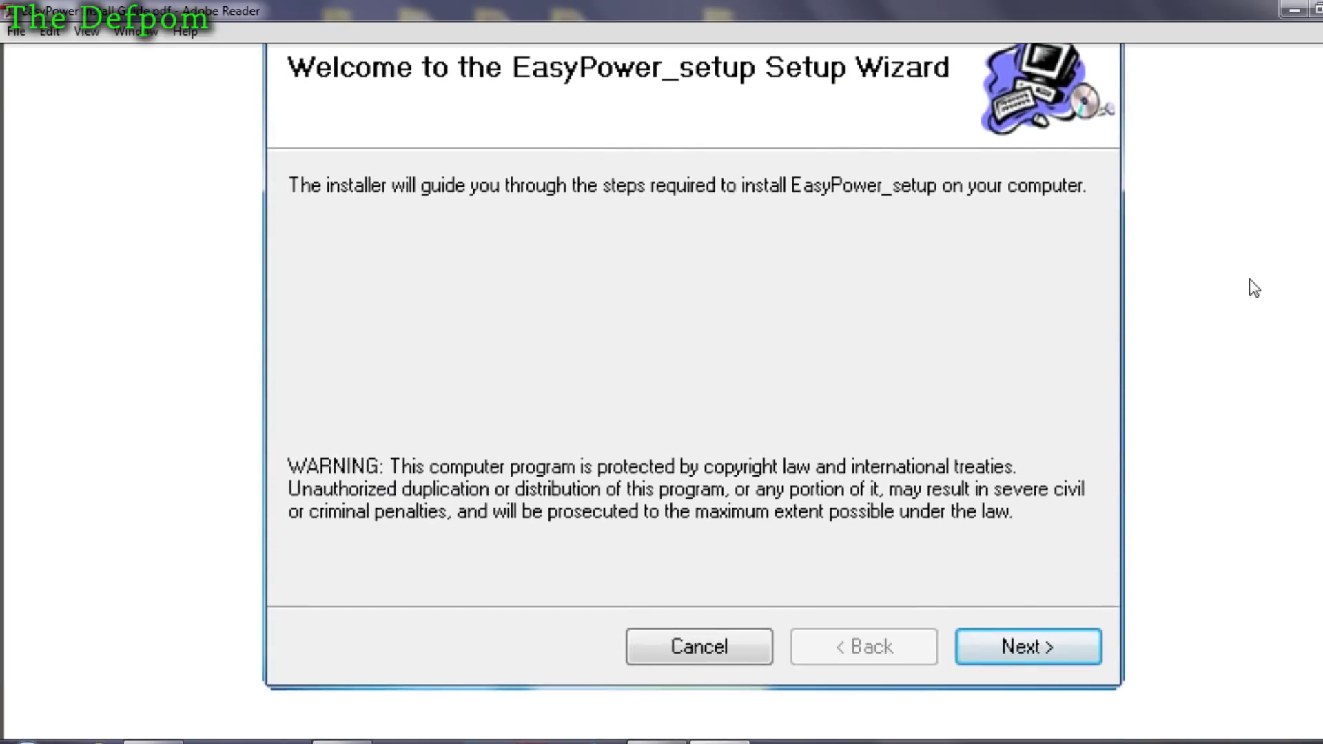
- Minimize Reader, run EasyPower.exe from the folder, and approve the UAC prompt
{"action": "left_click", "coordinate": [1296, 12]}
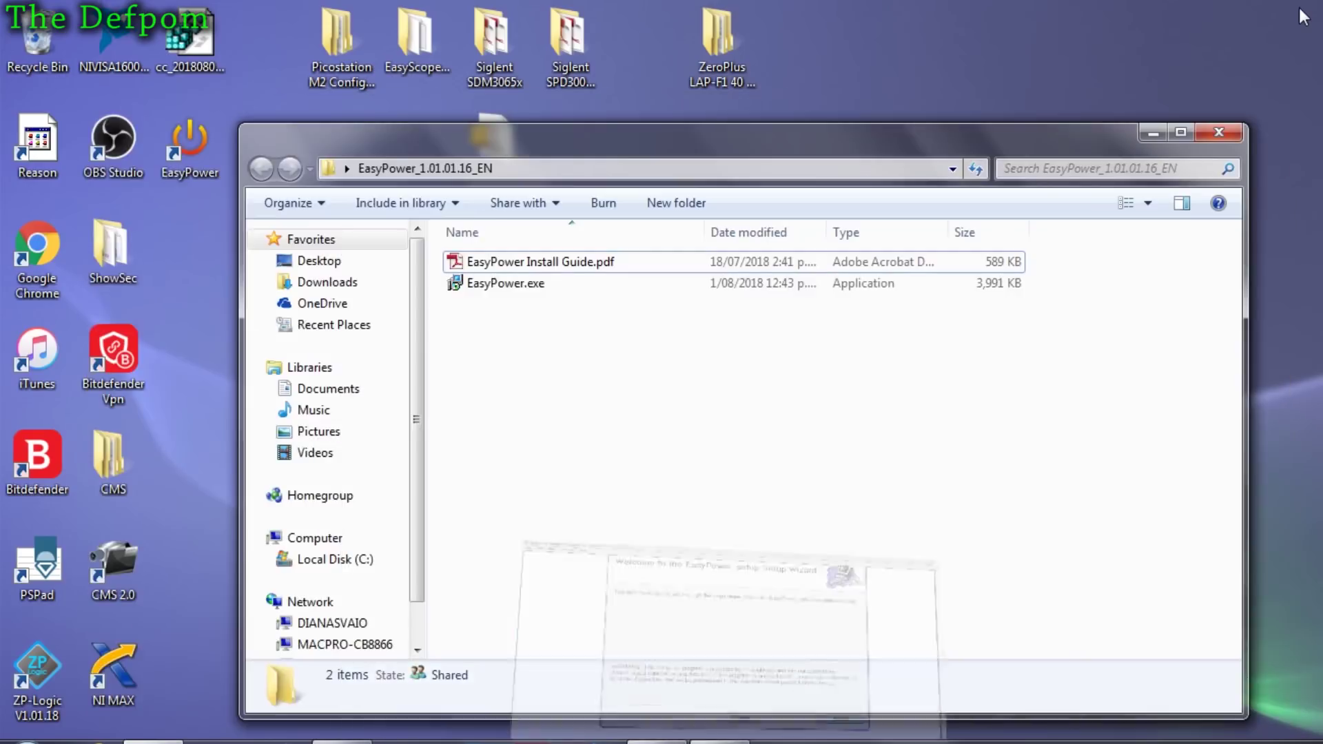
{"action": "double_click", "coordinate": [514, 292]}
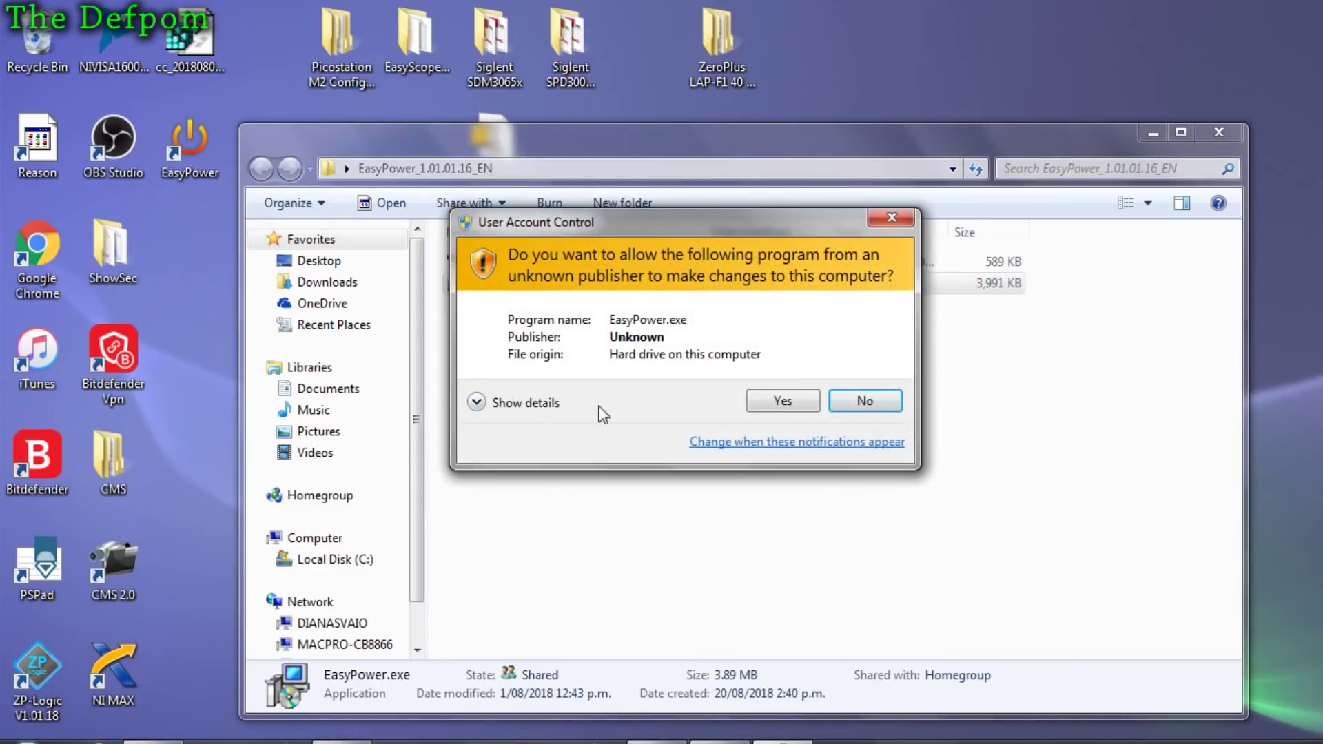
{"action": "left_click", "coordinate": [779, 401]}
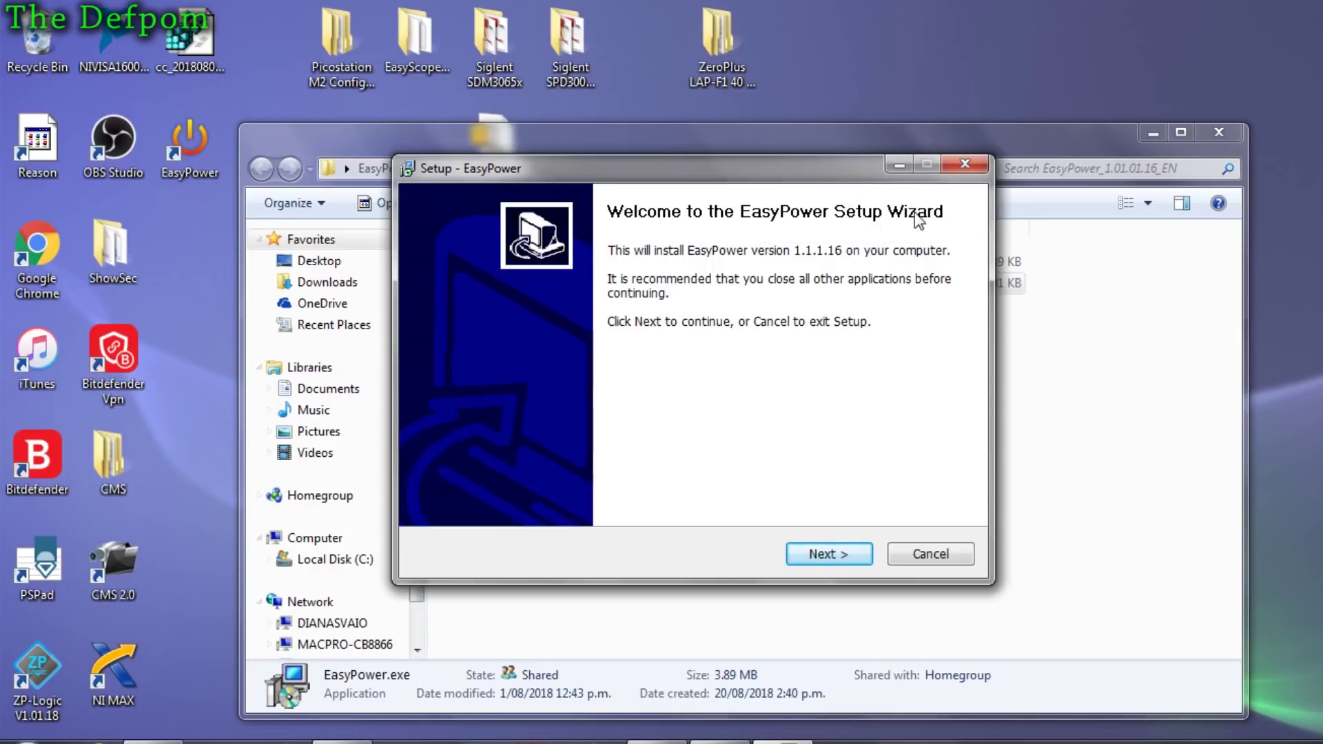
- Advance past the welcome and install-location pages, then cancel and exit setup
{"action": "left_click", "coordinate": [831, 548]}
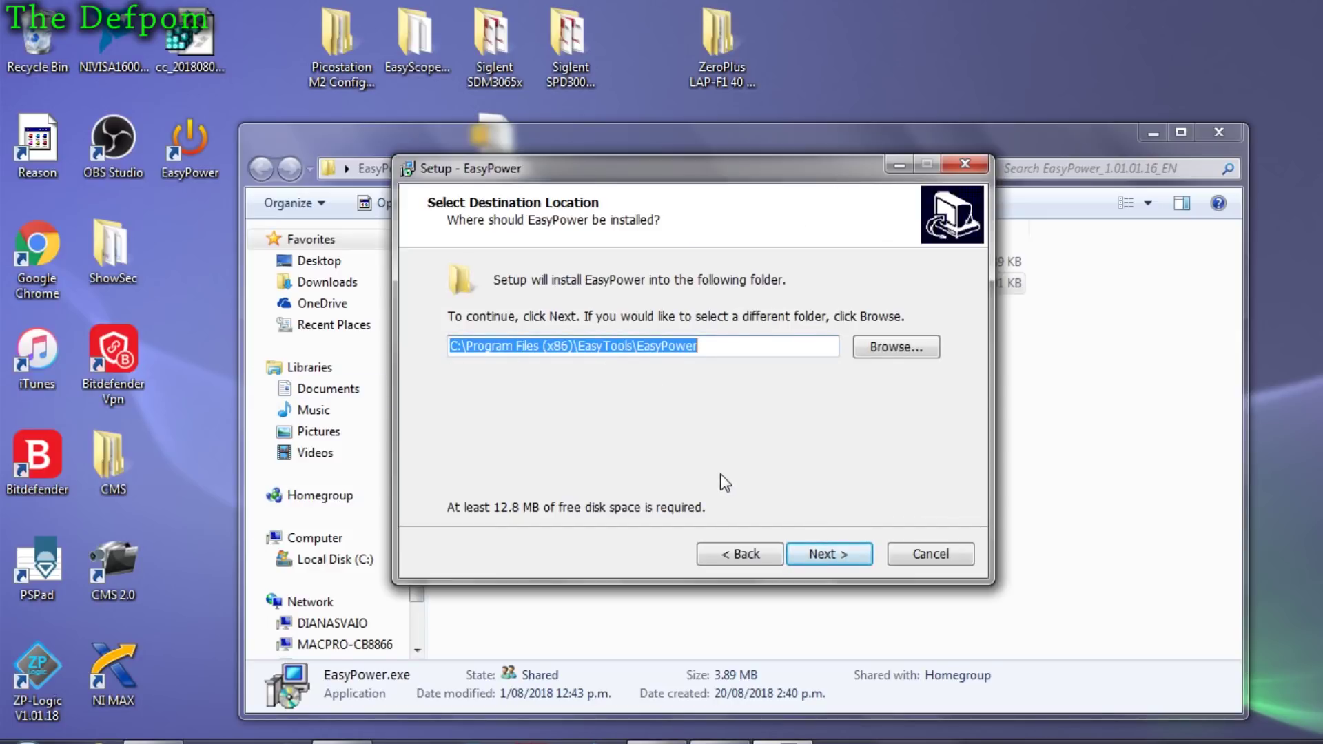
{"action": "left_click", "coordinate": [843, 553]}
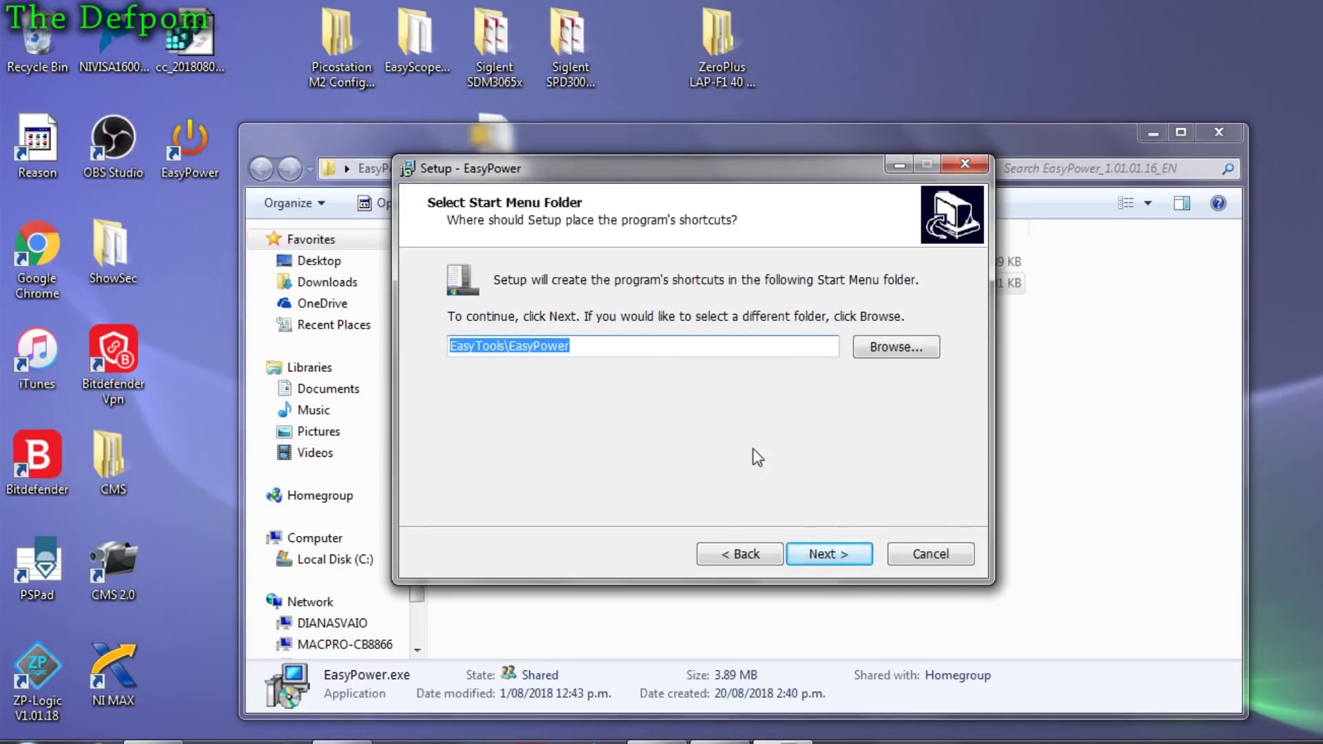
{"action": "left_click", "coordinate": [951, 553]}
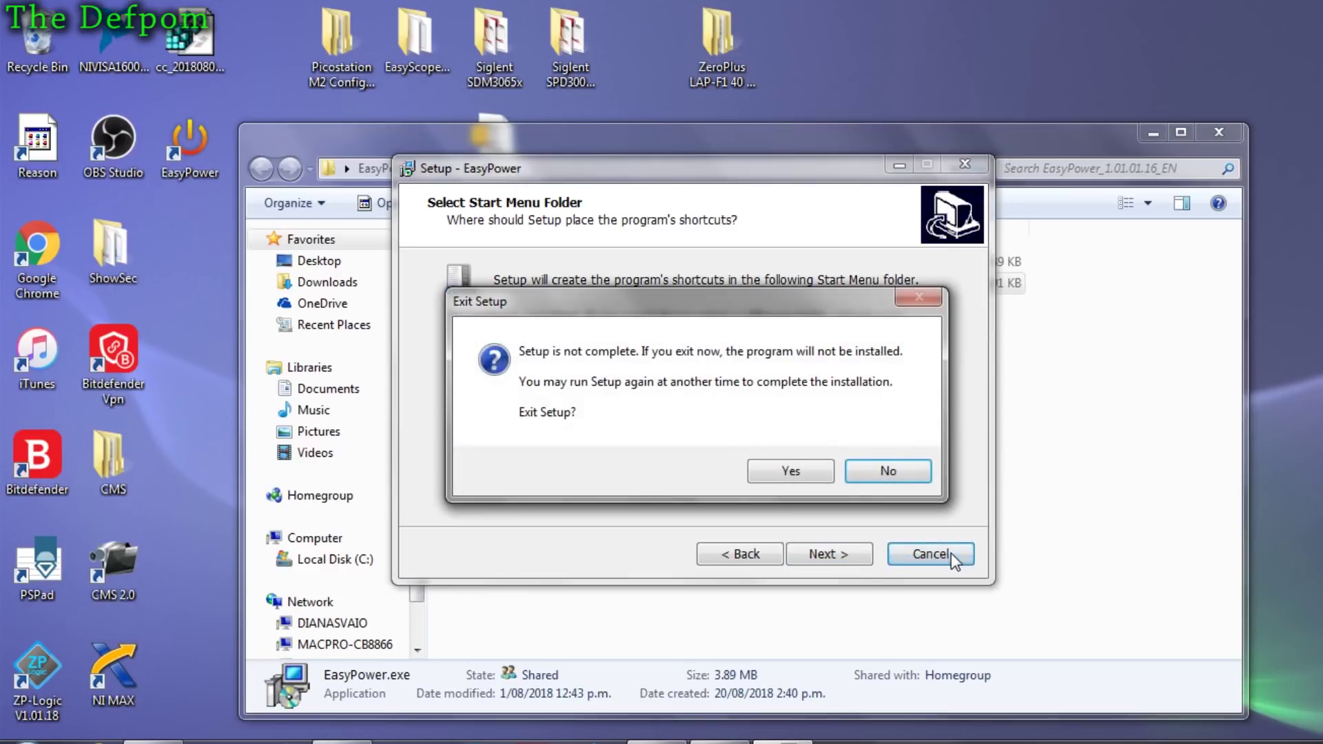
{"action": "left_click", "coordinate": [813, 470]}
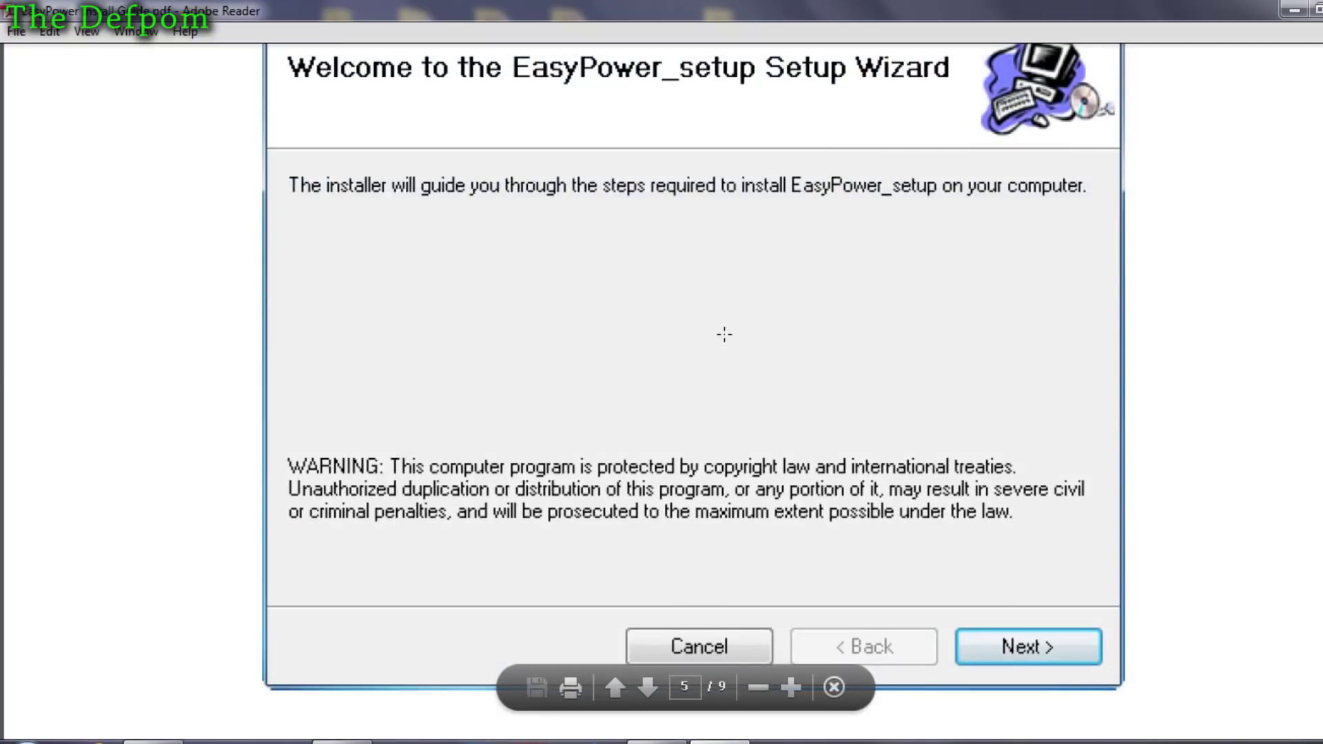
- Scroll the guide through the EasyPower setup screenshots to section 2.1, Connect the Instrument and PC
{"action": "scroll", "coordinate": [724, 334], "scroll_direction": "down", "scroll_amount": 2}
{"action": "scroll", "coordinate": [725, 334], "scroll_direction": "down", "scroll_amount": 10}
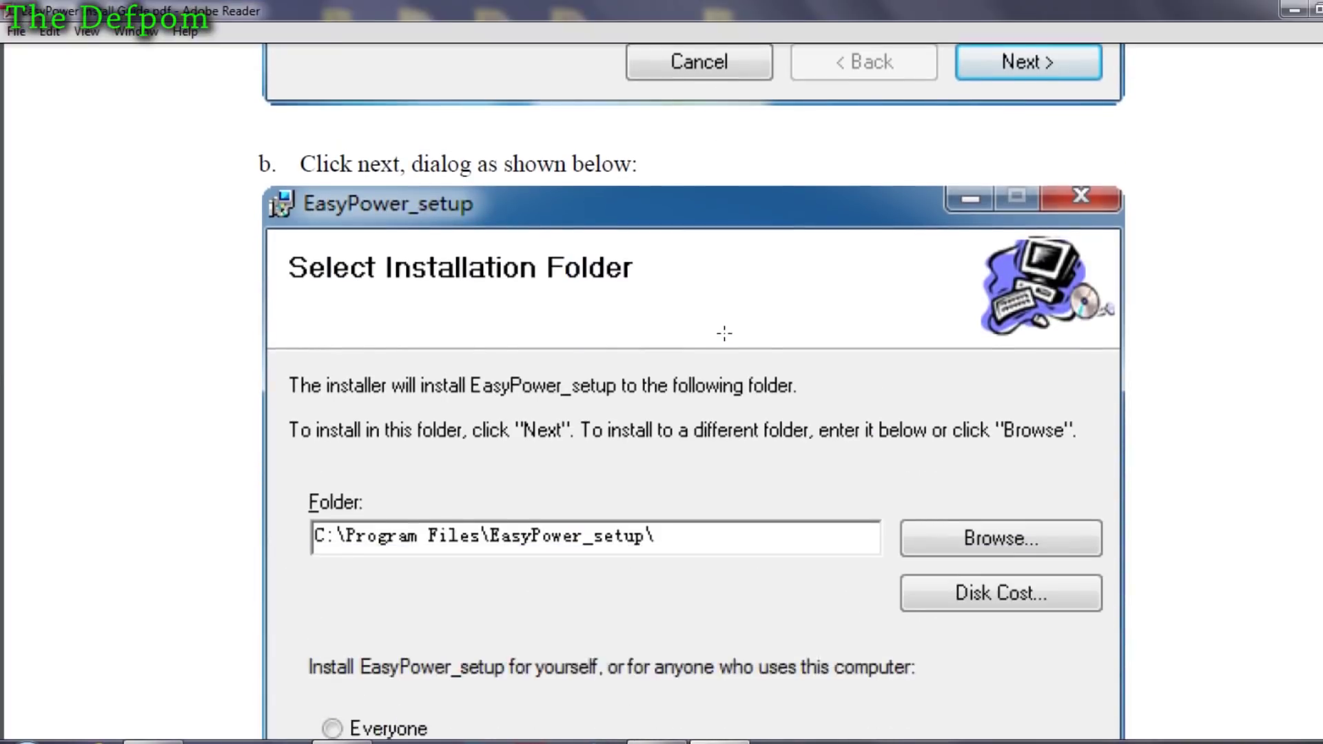
{"action": "scroll", "coordinate": [725, 334], "scroll_direction": "down", "scroll_amount": 15}
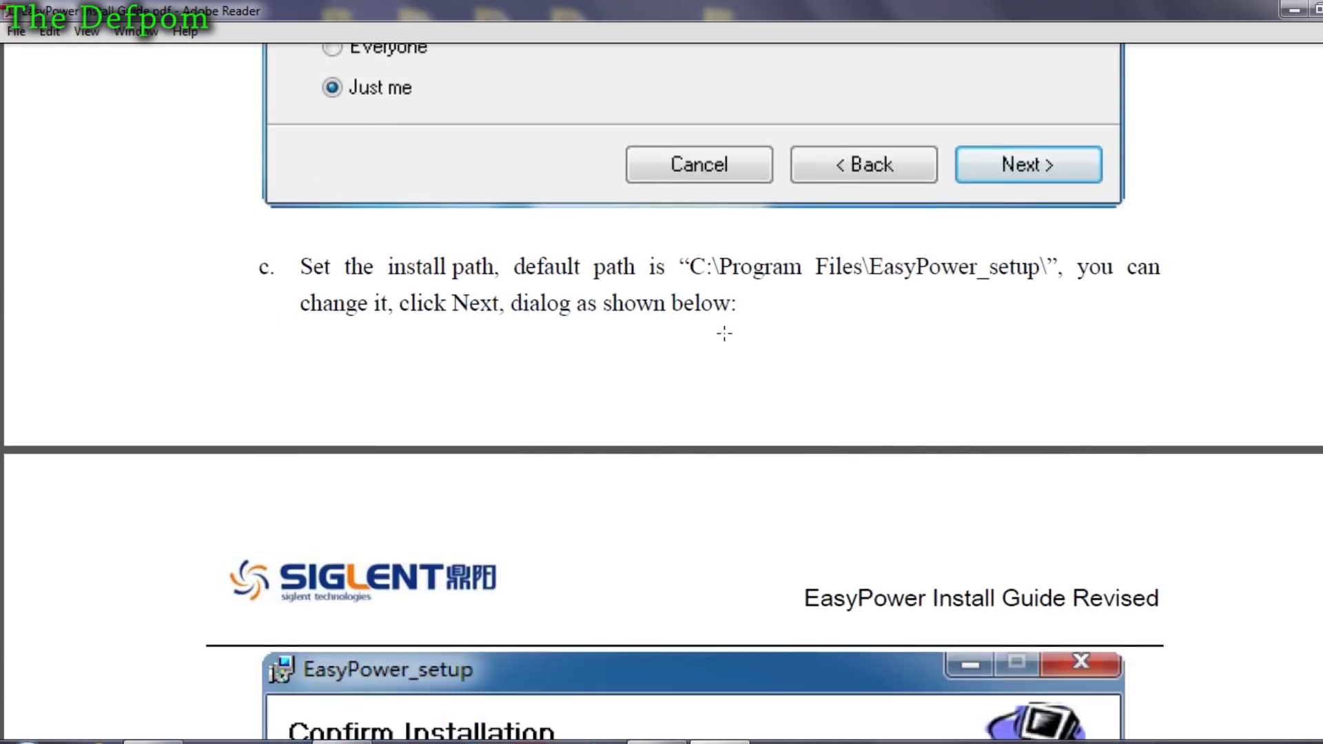
{"action": "scroll", "coordinate": [725, 334], "scroll_direction": "down", "scroll_amount": 10}
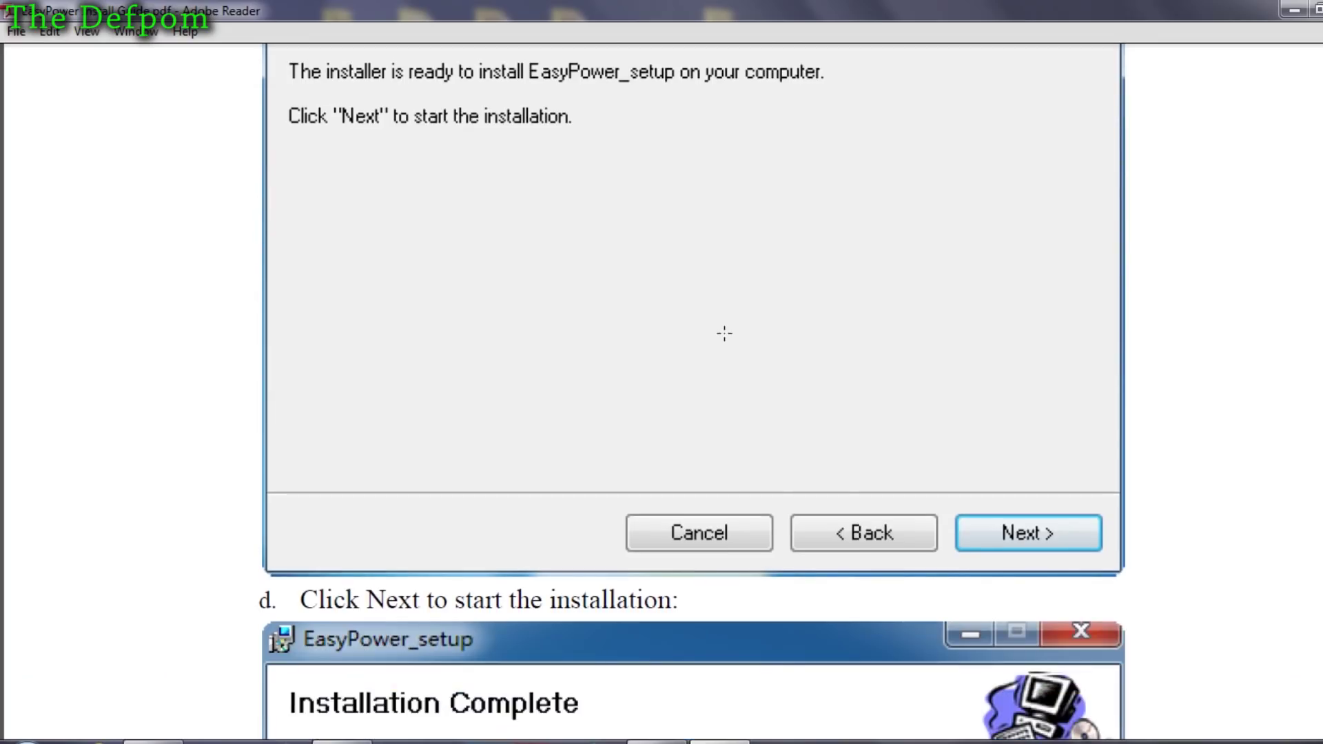
{"action": "scroll", "coordinate": [725, 334], "scroll_direction": "down", "scroll_amount": 15}
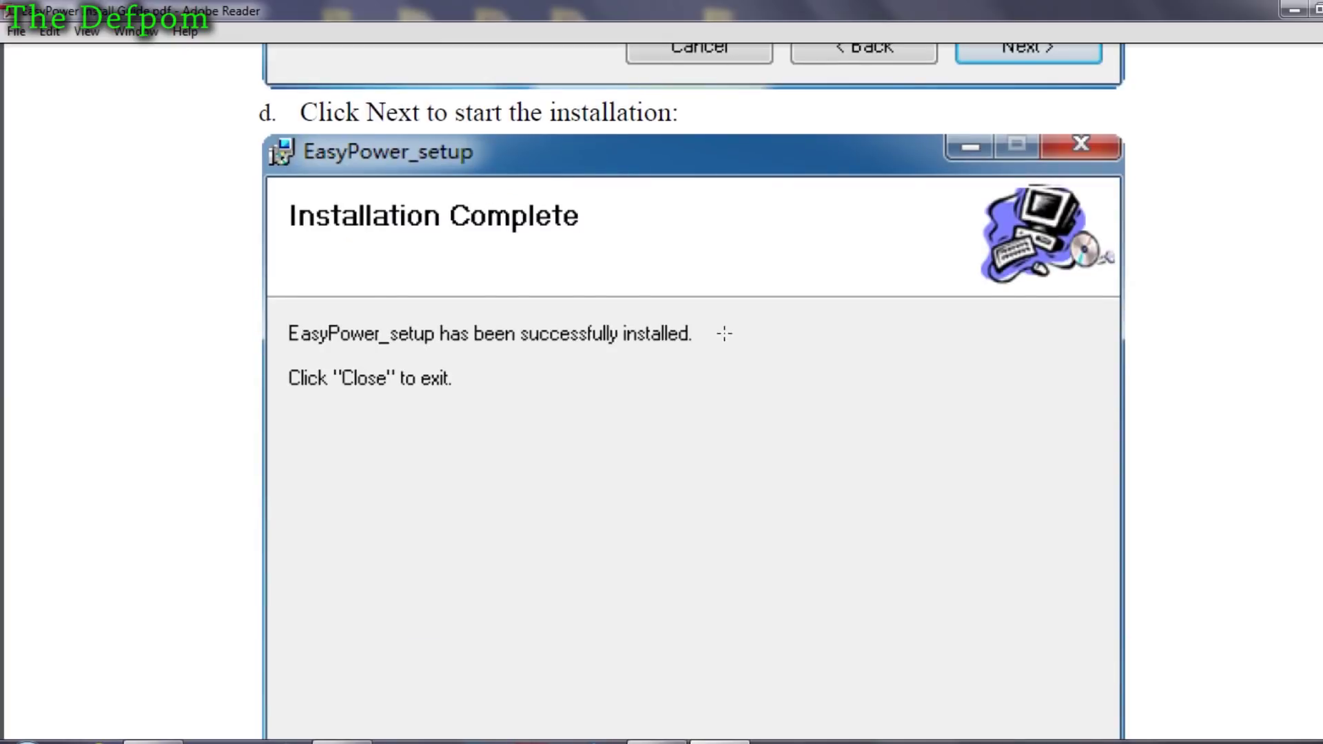
{"action": "scroll", "coordinate": [725, 334], "scroll_direction": "down", "scroll_amount": 6}
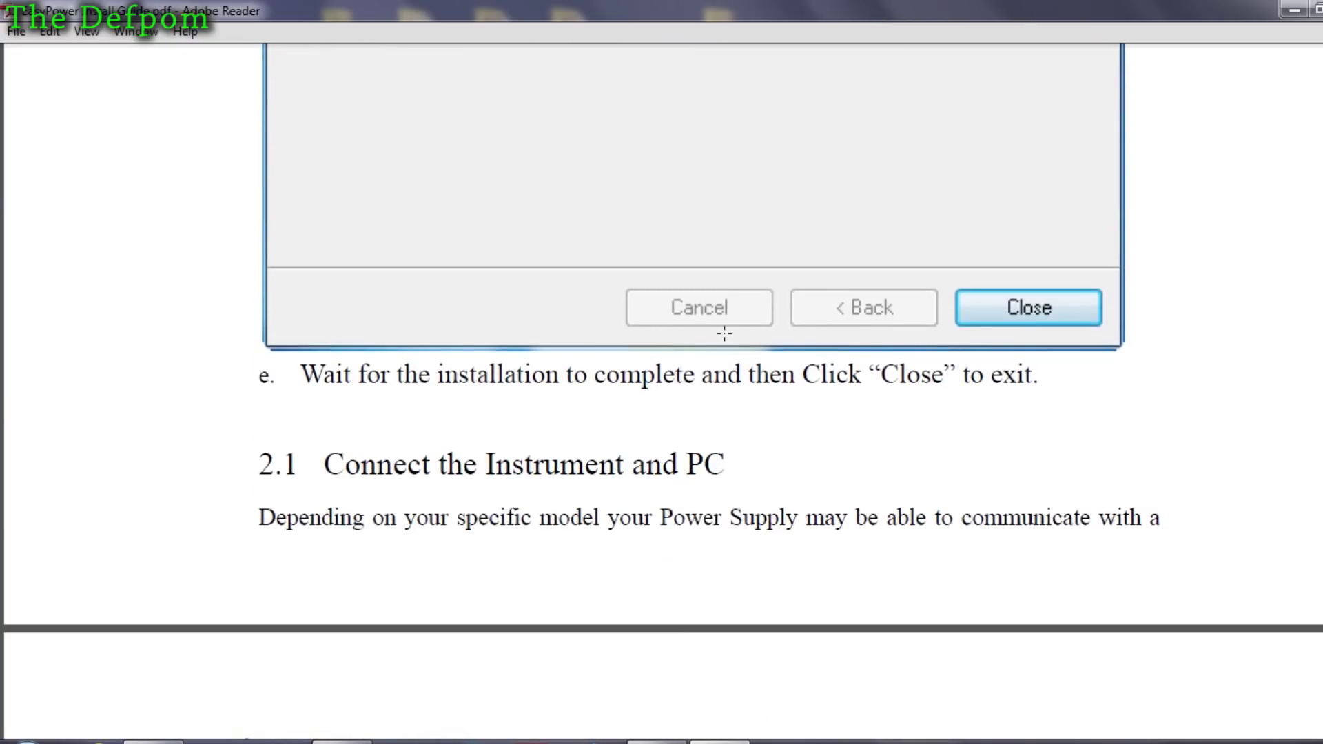
{"action": "scroll", "coordinate": [725, 333], "scroll_direction": "up", "scroll_amount": 4}
{"action": "scroll", "coordinate": [724, 334], "scroll_direction": "up", "scroll_amount": 3}
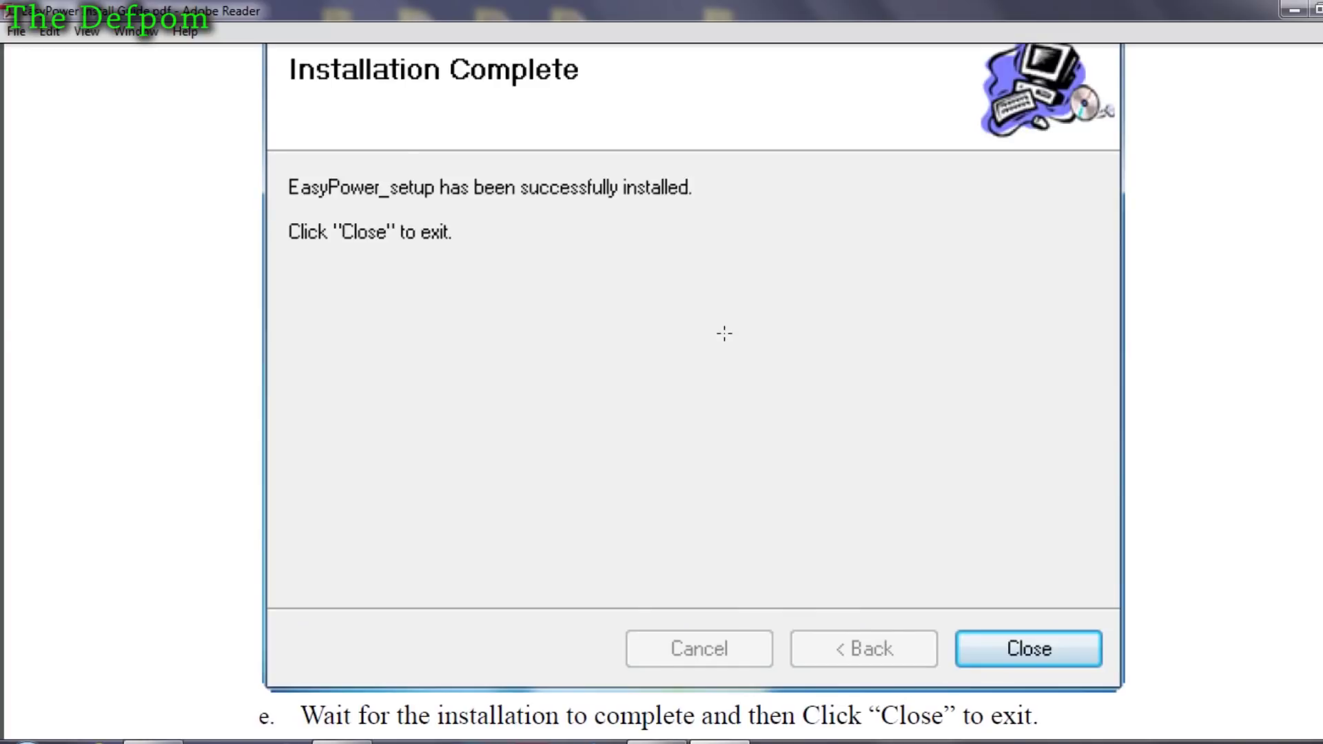
{"action": "scroll", "coordinate": [725, 334], "scroll_direction": "down", "scroll_amount": 15}
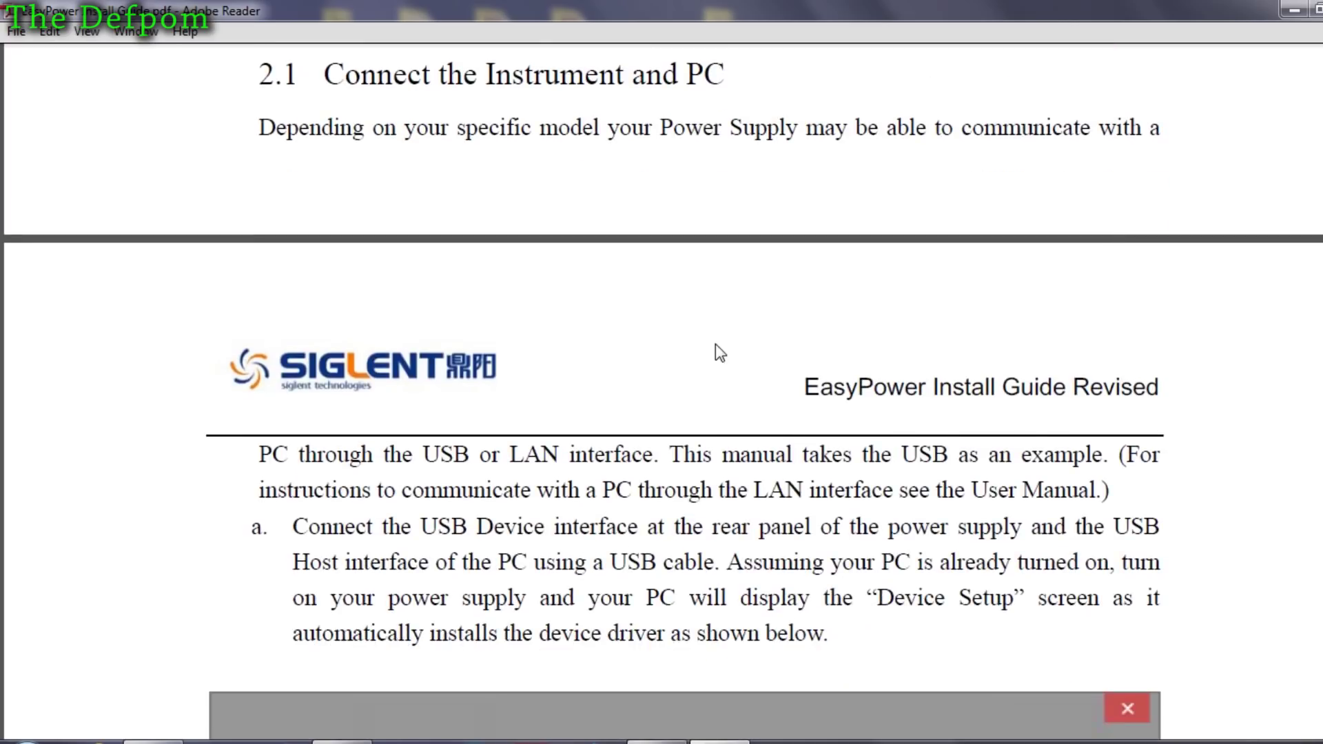
- Scroll the guide through the driver-install steps to step c, Launch EasyPower, and step d
{"action": "scroll", "coordinate": [719, 343], "scroll_direction": "down", "scroll_amount": 3}
{"action": "scroll", "coordinate": [720, 341], "scroll_direction": "down", "scroll_amount": 4}
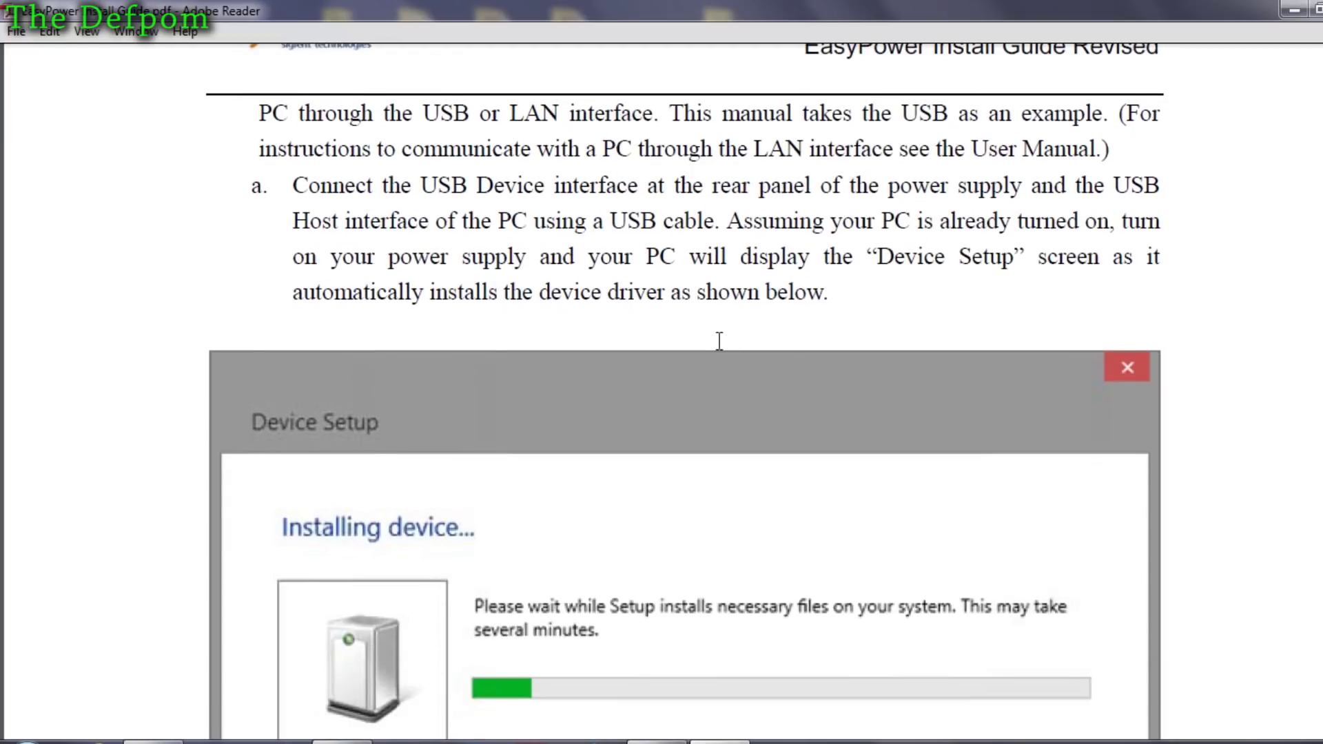
{"action": "scroll", "coordinate": [719, 341], "scroll_direction": "down", "scroll_amount": 3}
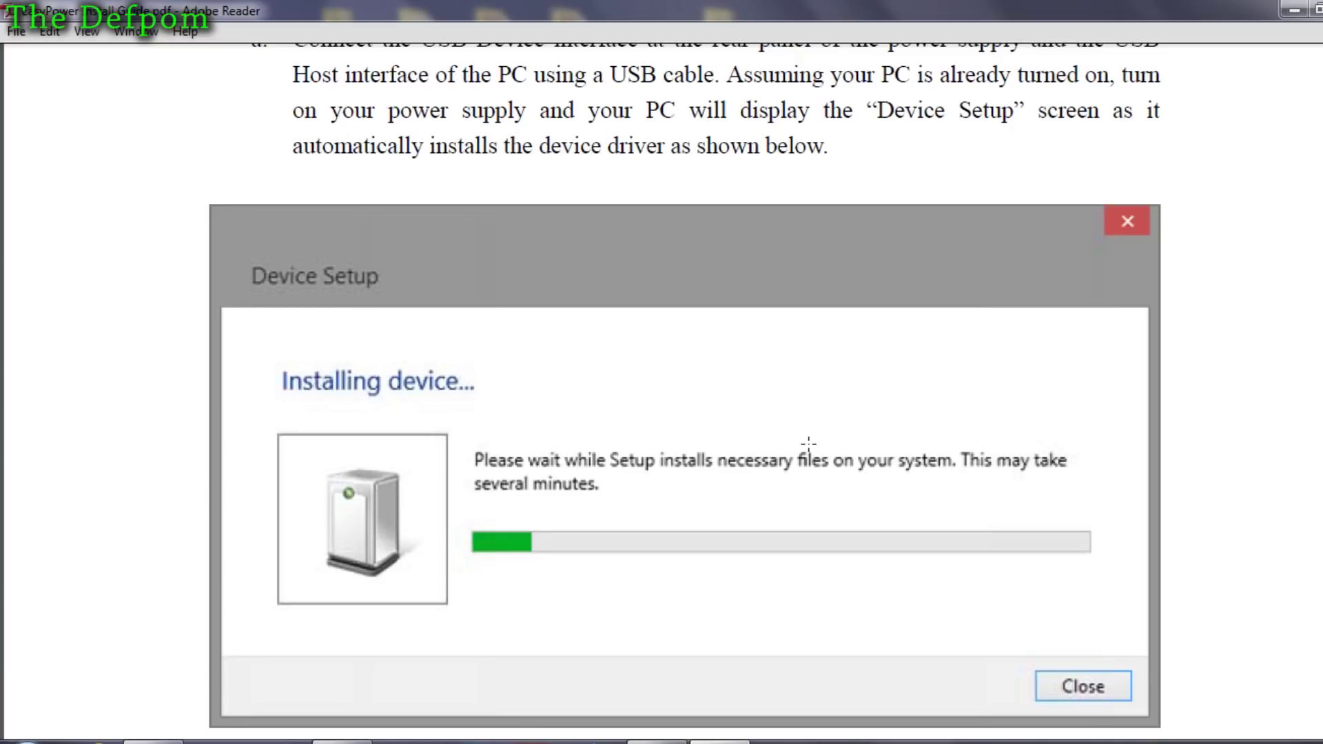
{"action": "scroll", "coordinate": [809, 446], "scroll_direction": "down", "scroll_amount": 1}
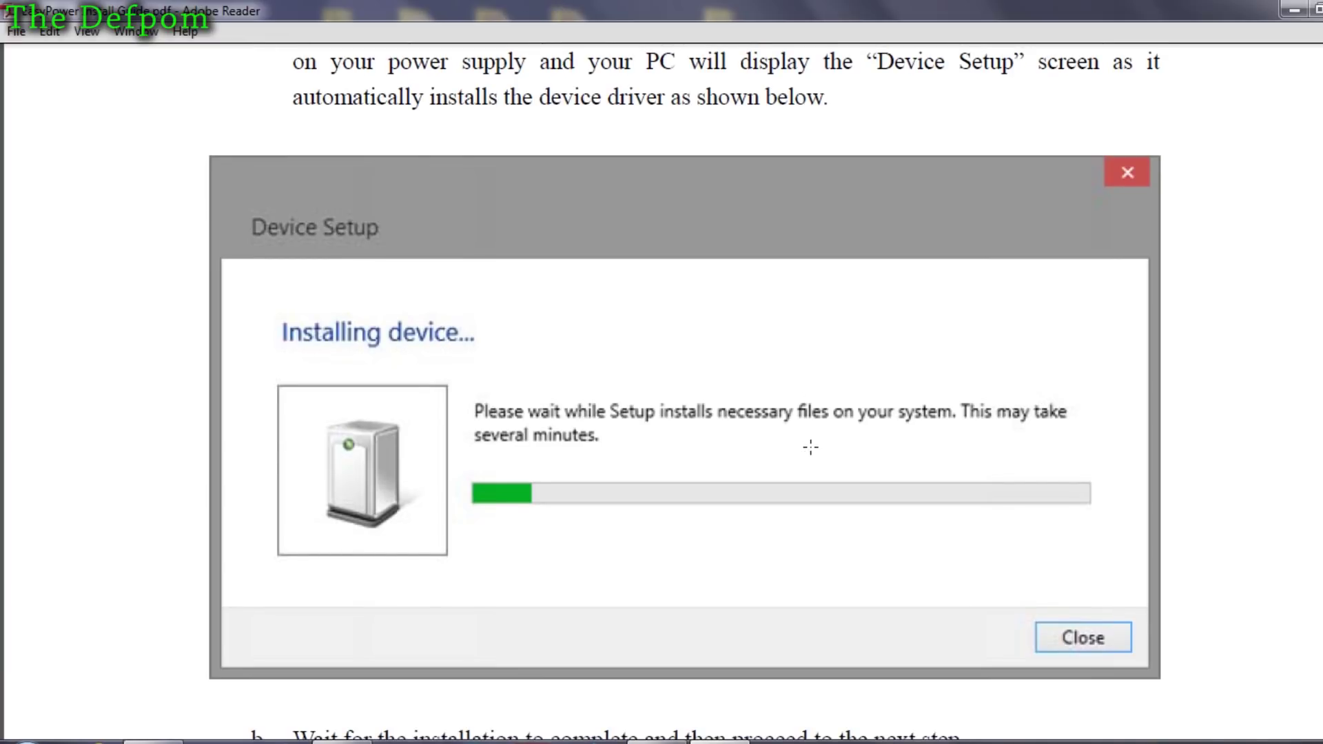
{"action": "scroll", "coordinate": [811, 447], "scroll_direction": "down", "scroll_amount": 1}
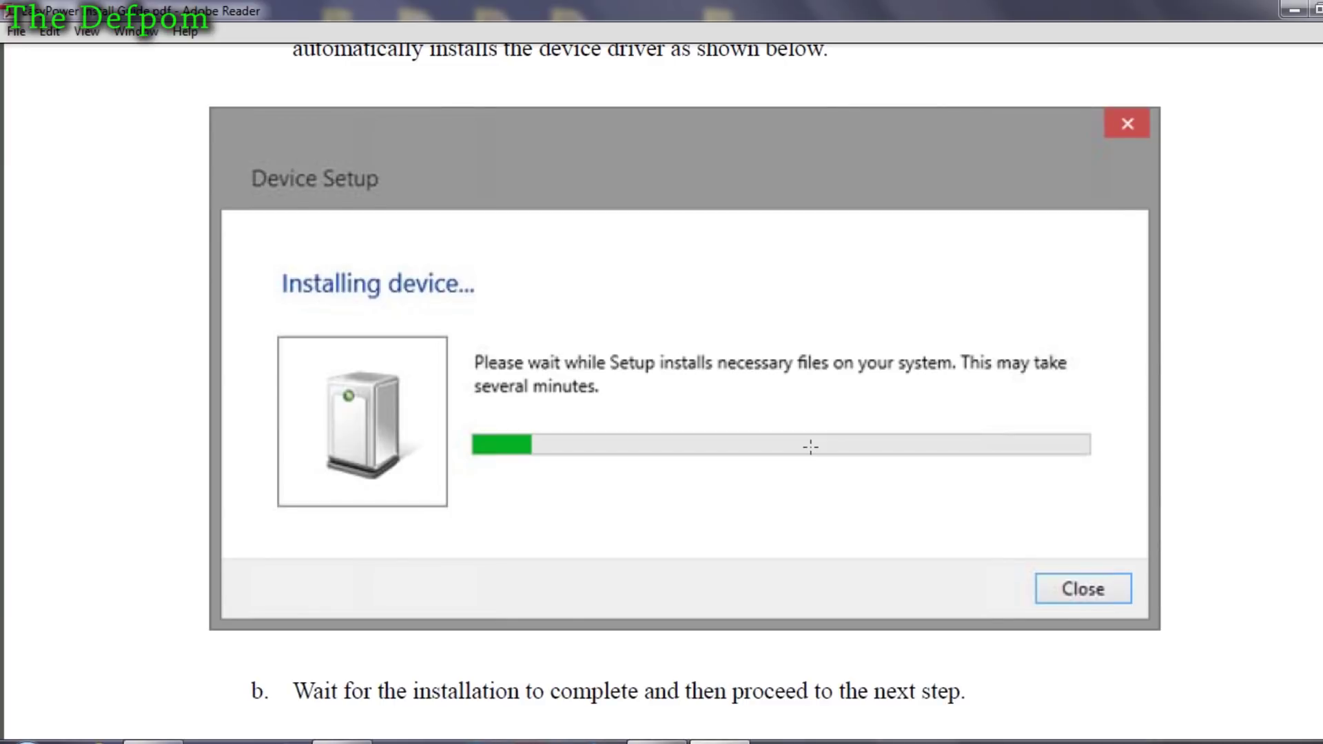
{"action": "scroll", "coordinate": [811, 447], "scroll_direction": "down", "scroll_amount": 4}
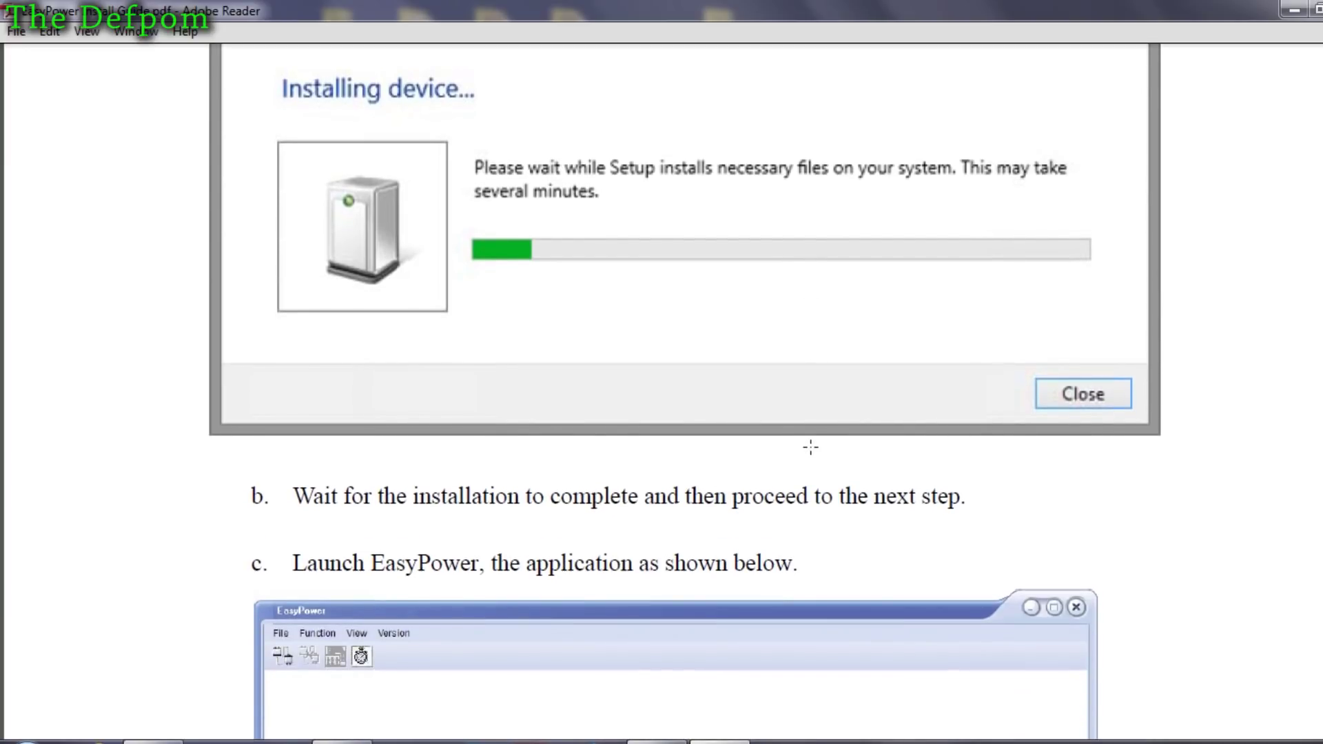
{"action": "scroll", "coordinate": [779, 490], "scroll_direction": "down", "scroll_amount": 8}
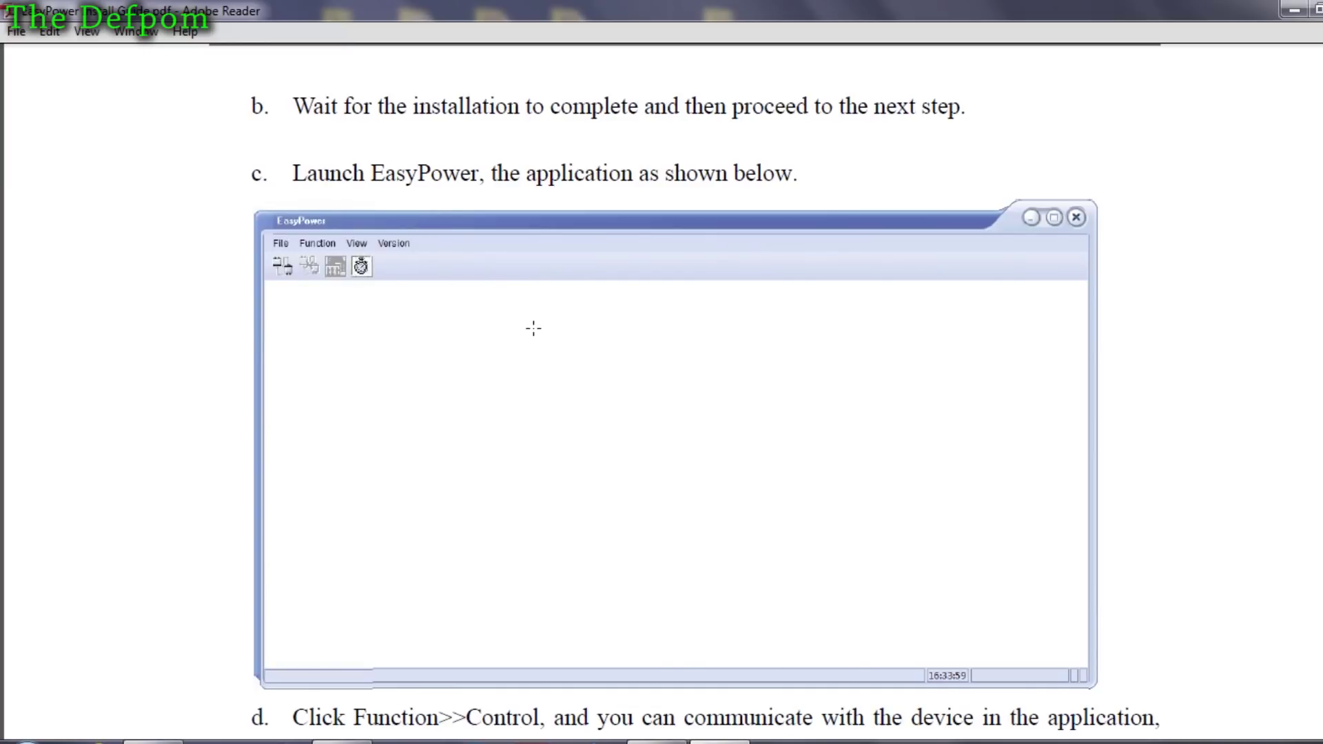
{"action": "scroll", "coordinate": [562, 391], "scroll_direction": "up", "scroll_amount": 2}
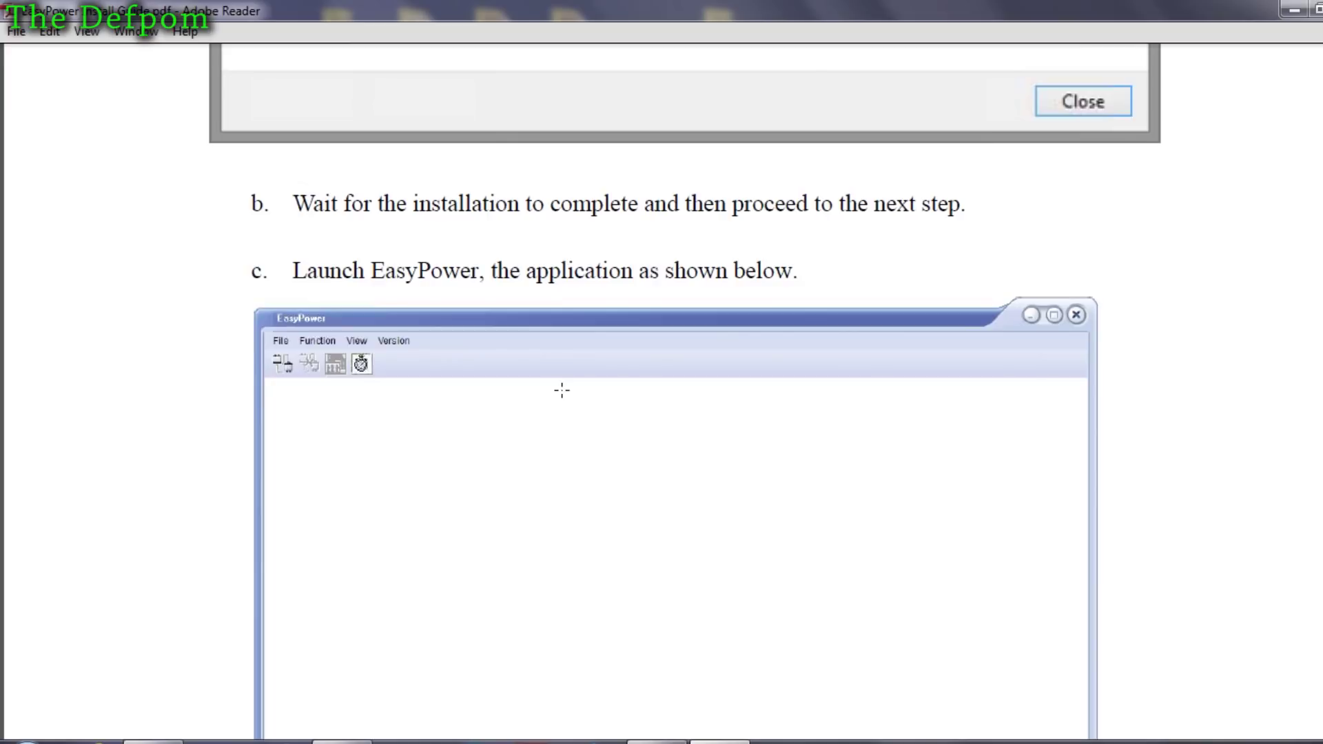
{"action": "scroll", "coordinate": [562, 391], "scroll_direction": "down", "scroll_amount": 2}
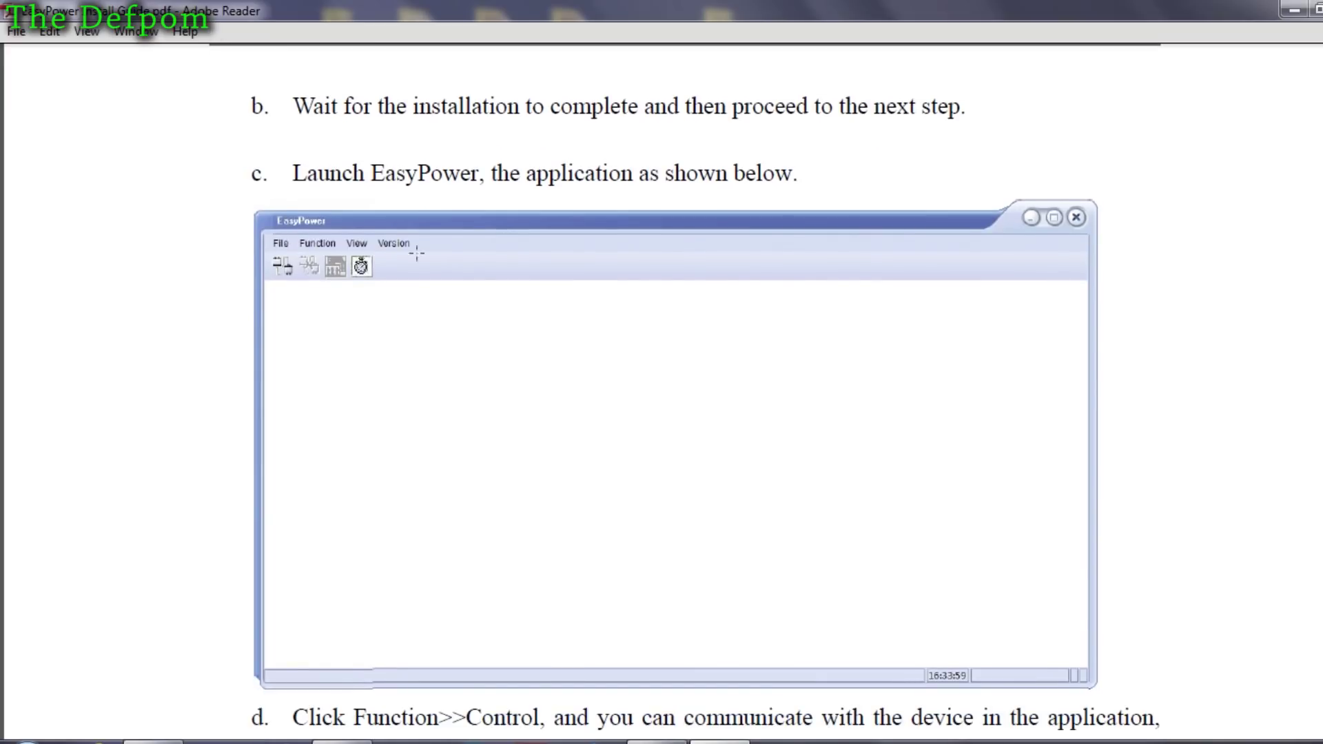
- Minimize the guide, launch EasyPower from the desktop, and browse its Function and Version menus
{"action": "left_click", "coordinate": [1295, 11]}
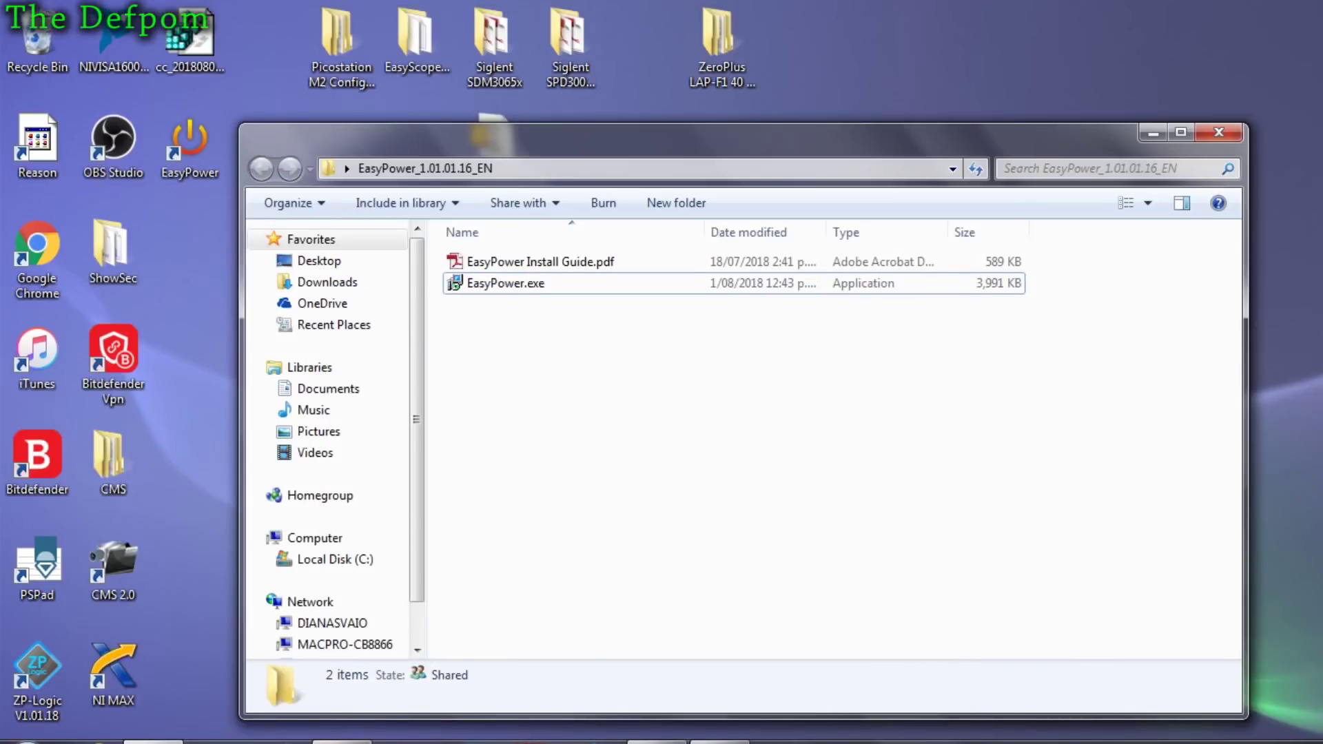
{"action": "double_click", "coordinate": [190, 157]}
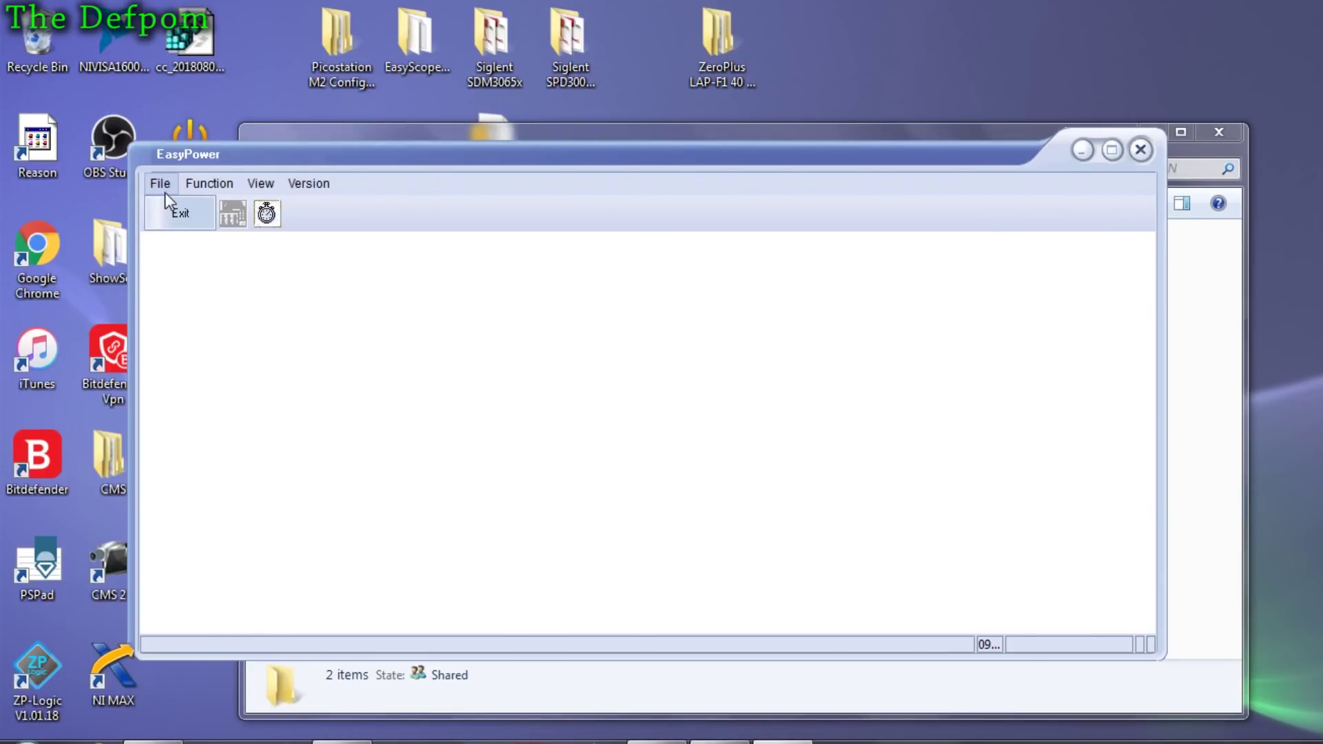
{"action": "left_click", "coordinate": [204, 185]}
{"action": "mouse_move", "coordinate": [259, 180]}
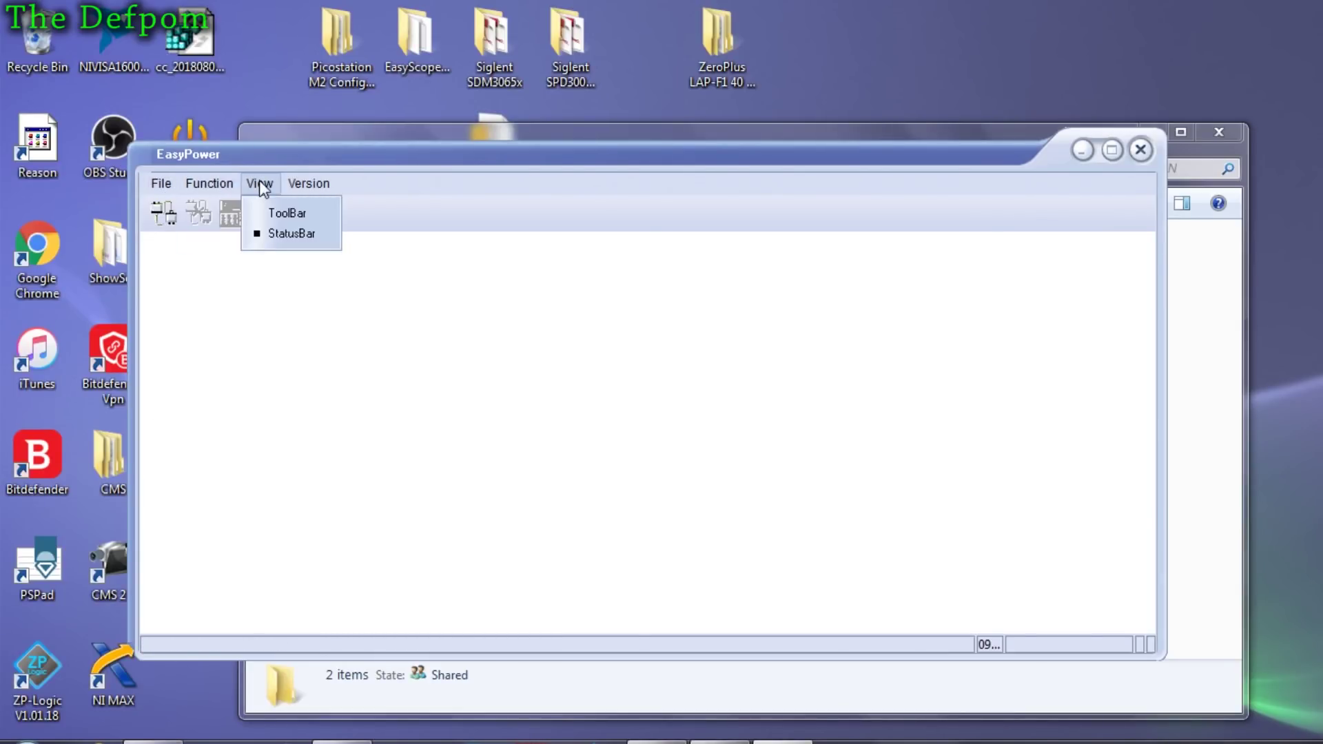
{"action": "left_click", "coordinate": [302, 180]}
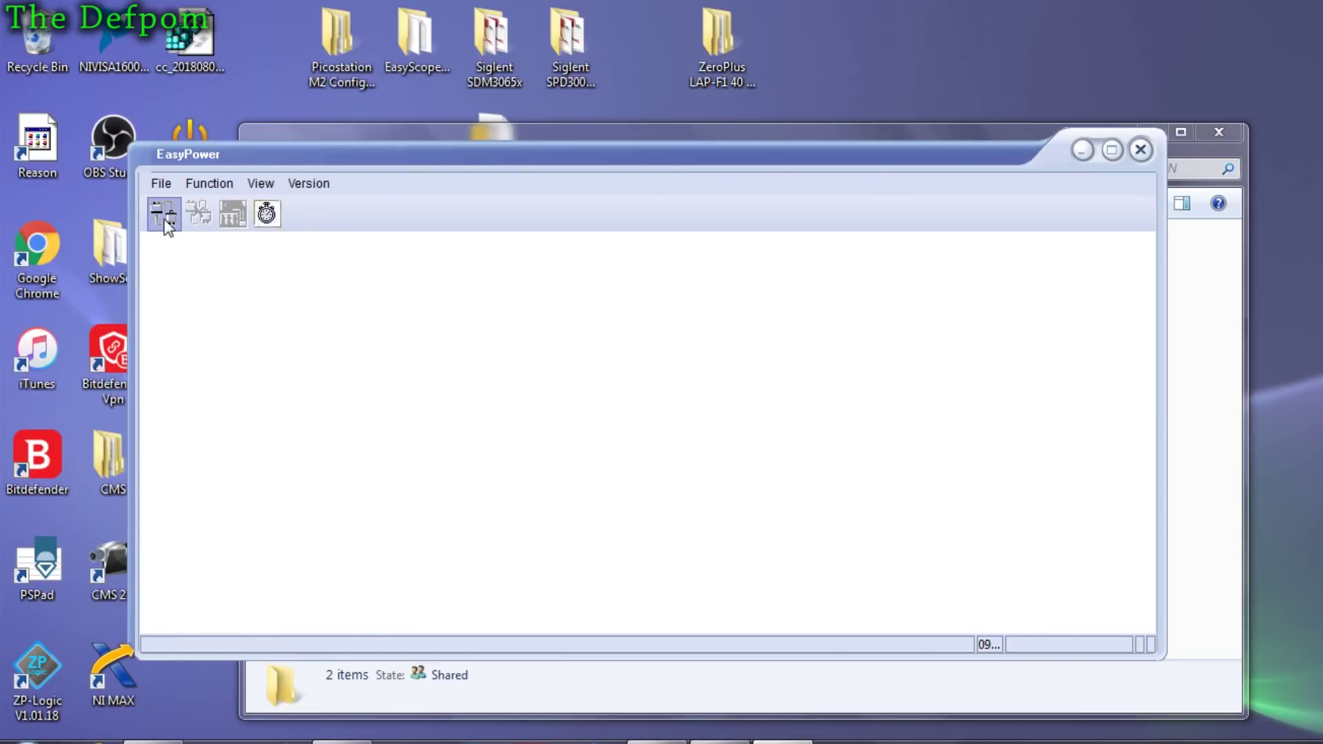
- Connect over USBTMC and open the listed USB power supply to show its CH1 panel
{"action": "left_click", "coordinate": [166, 219]}
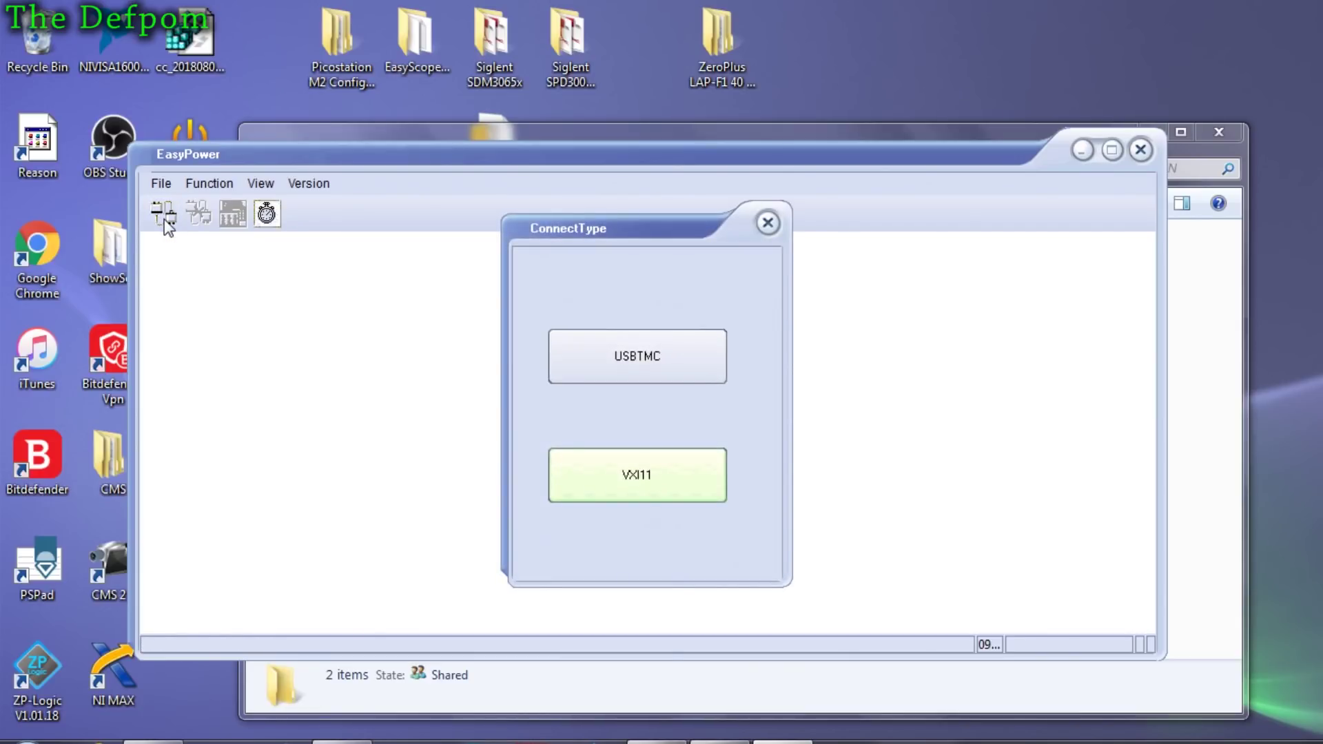
{"action": "left_click", "coordinate": [638, 374]}
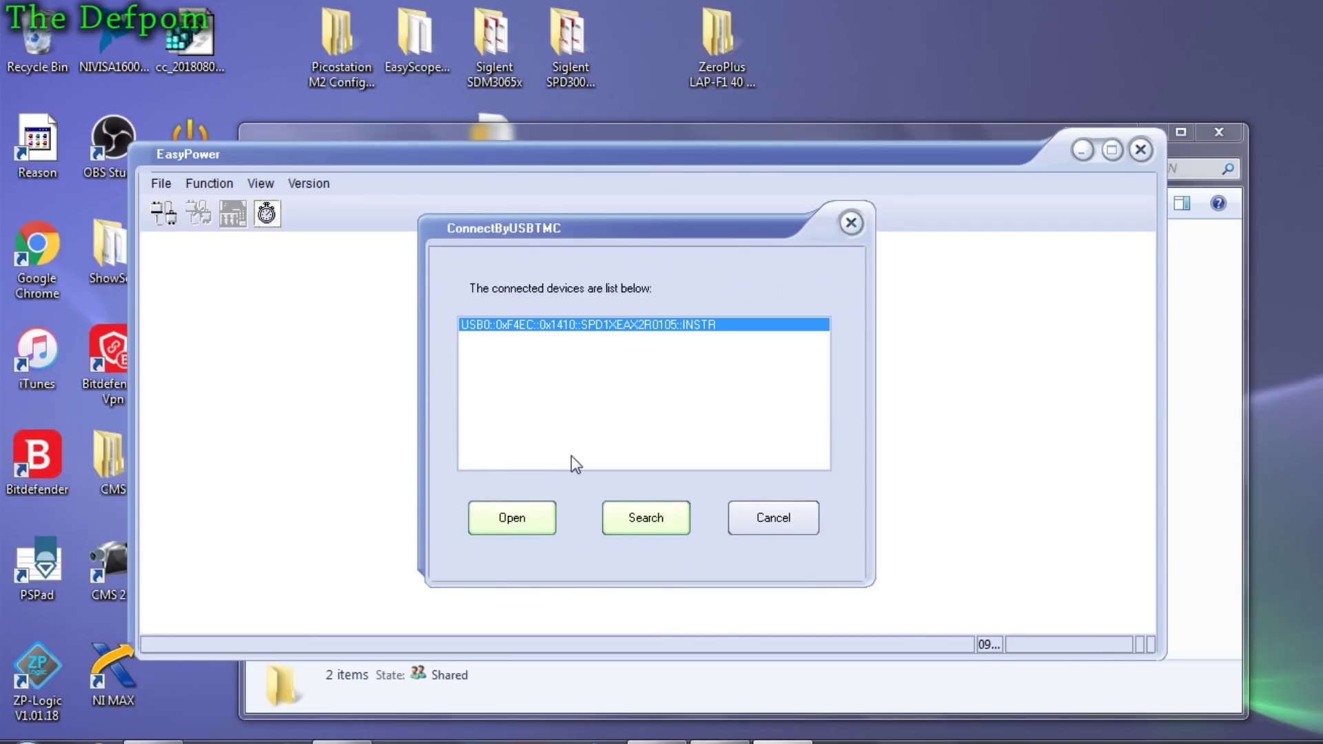
{"action": "left_click", "coordinate": [509, 528]}
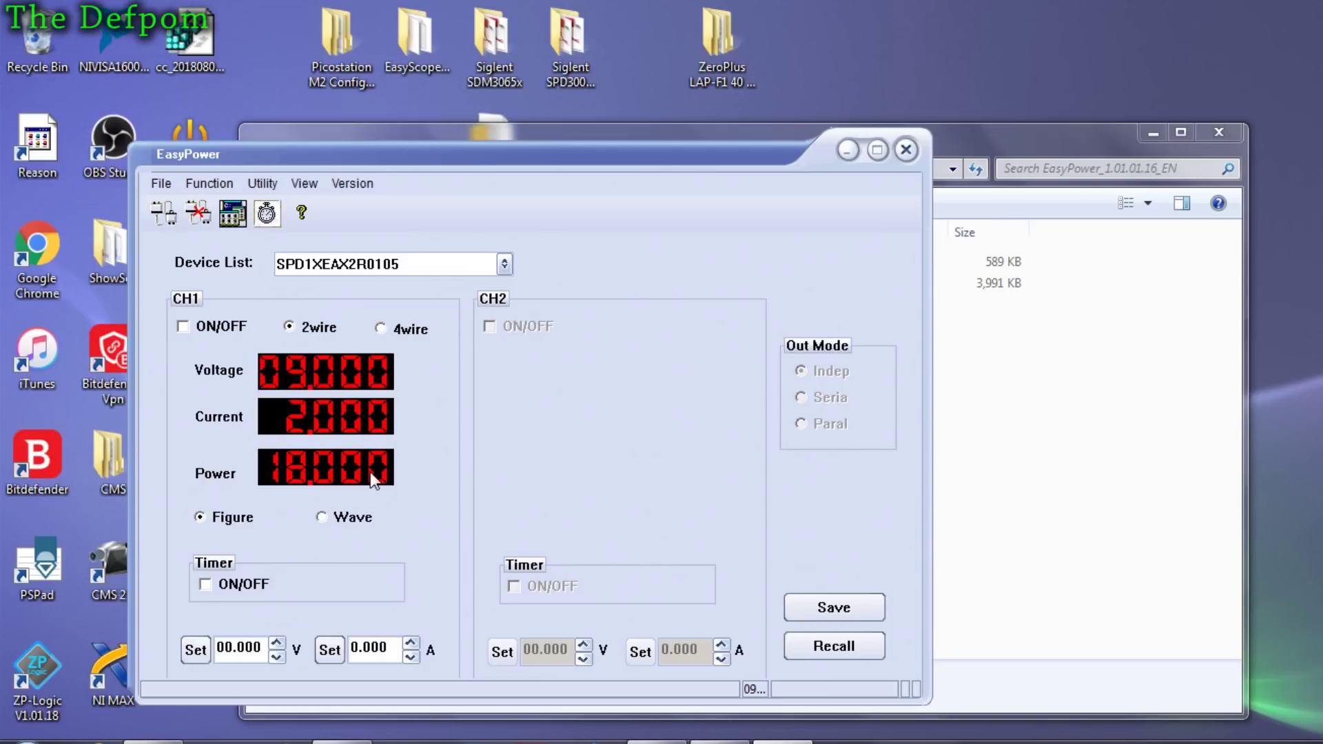
- Toggle CH1's output on and off, then try 4-wire sensing and return to 2-wire
{"action": "left_click", "coordinate": [185, 326]}
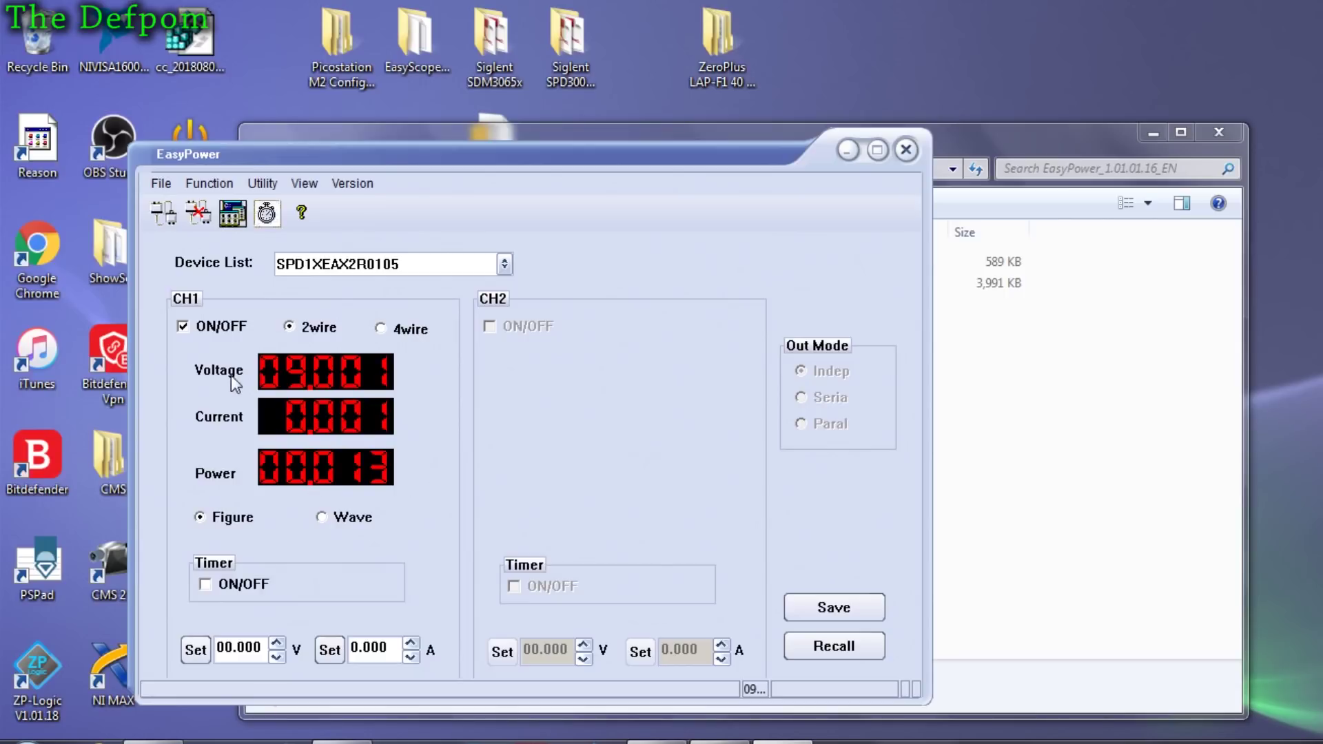
{"action": "left_click", "coordinate": [183, 326]}
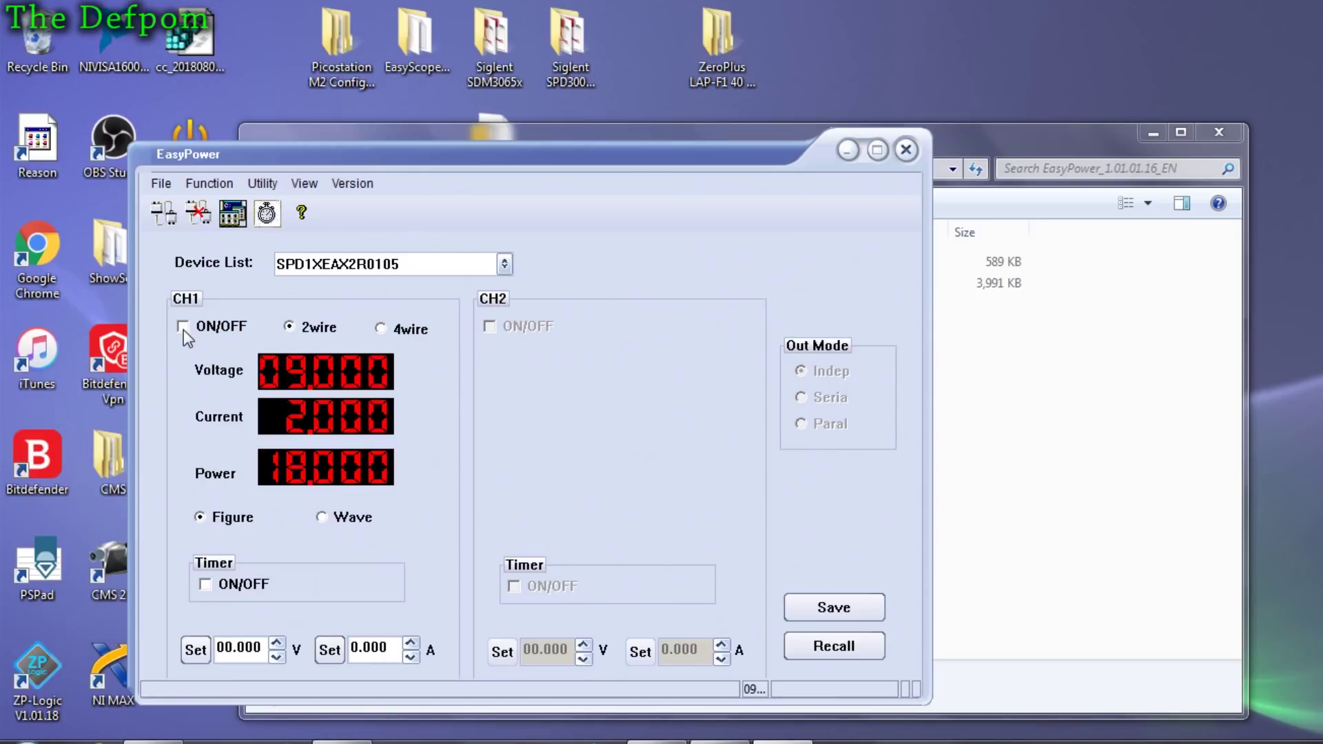
{"action": "left_click", "coordinate": [182, 327]}
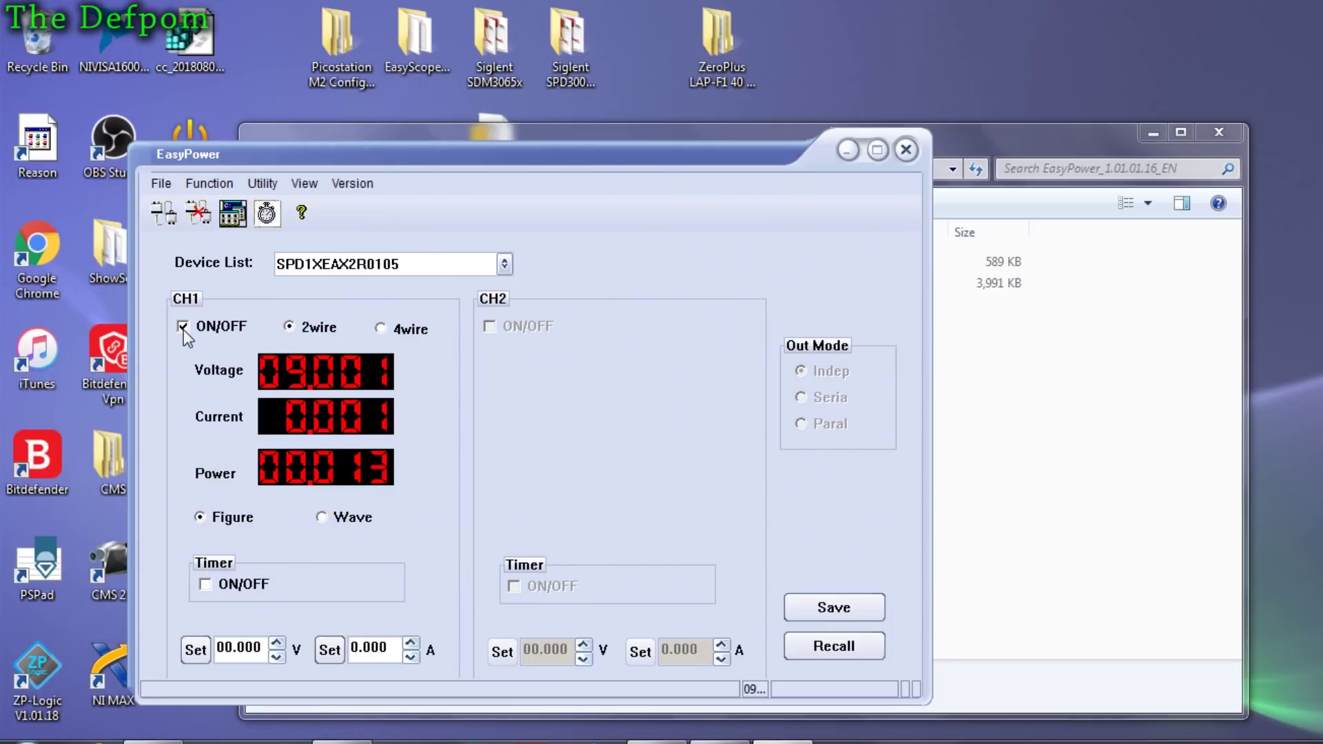
{"action": "left_click", "coordinate": [183, 327]}
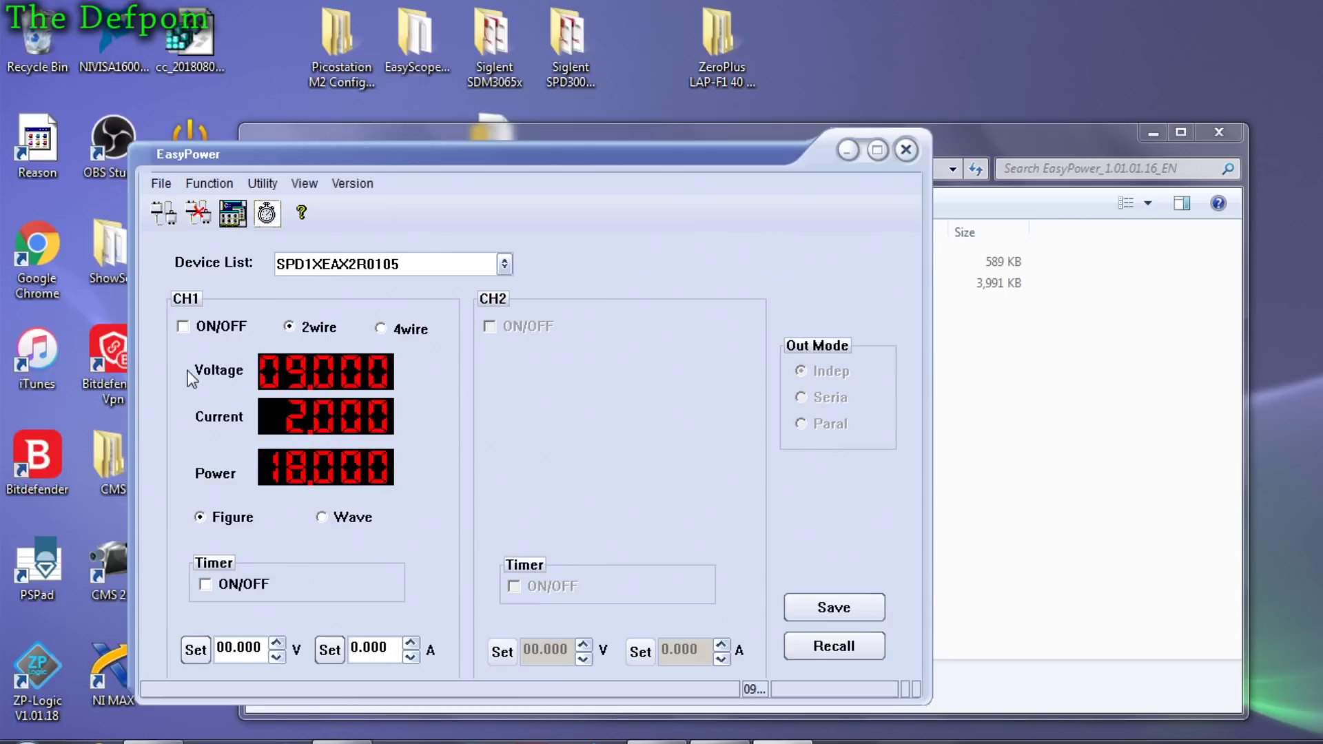
{"action": "left_click", "coordinate": [394, 329]}
{"action": "left_click", "coordinate": [321, 329]}
- Show CH1 readings as a wave graph, return to the figure readouts, and enable the timer
{"action": "left_click", "coordinate": [341, 524]}
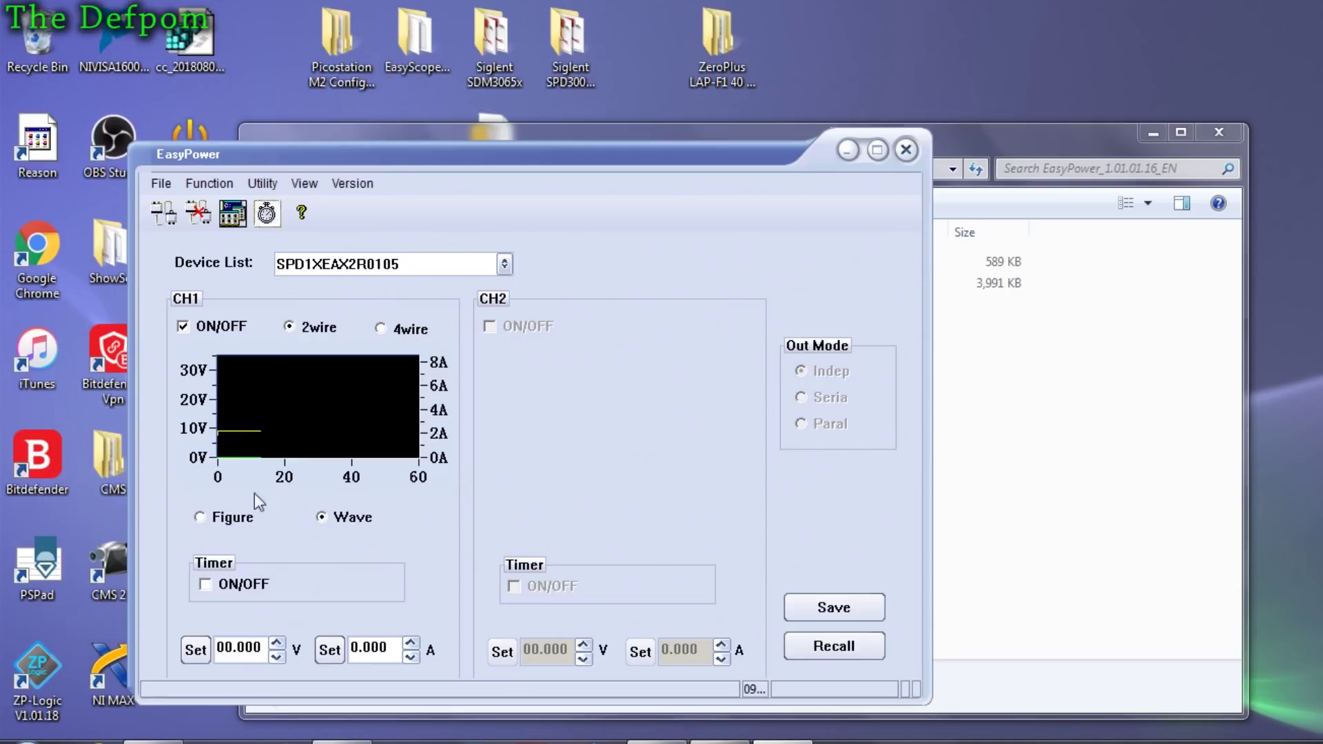
{"action": "left_click", "coordinate": [230, 517]}
{"action": "left_click", "coordinate": [206, 584]}
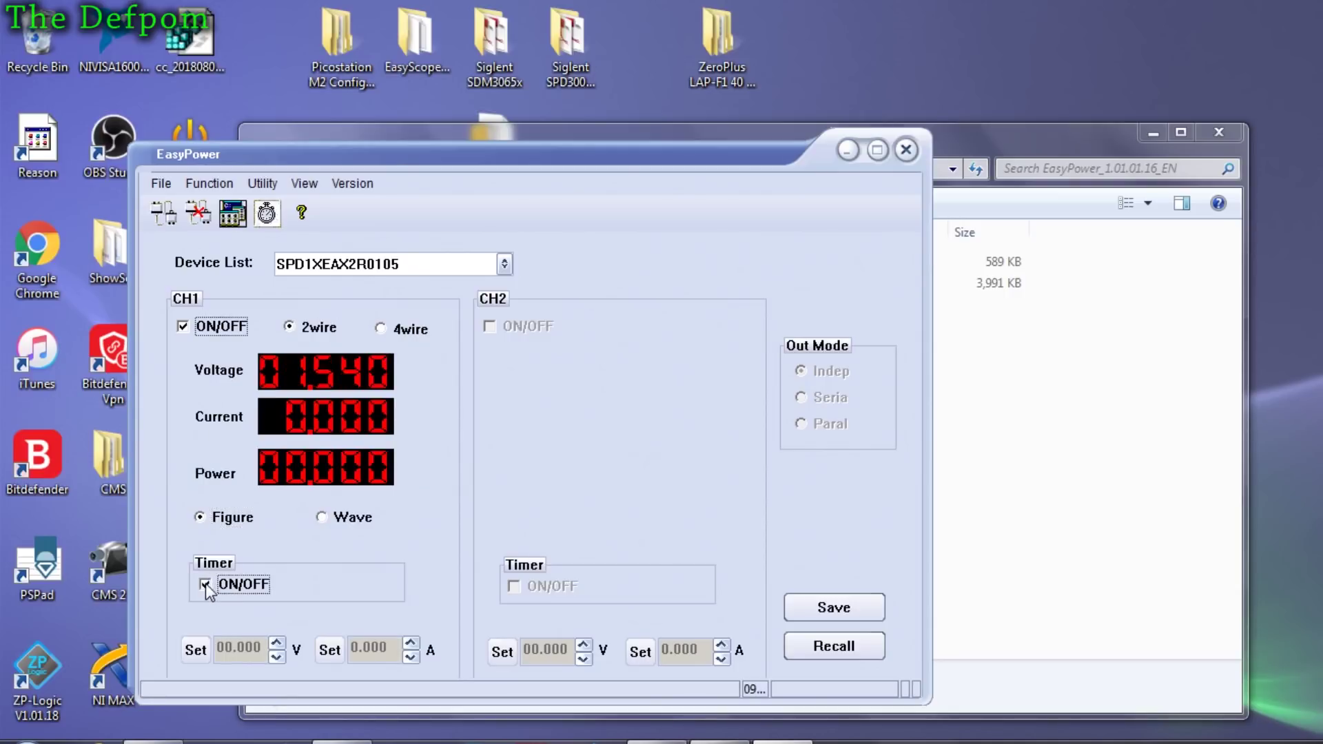
- In CH1's timer settings, turn 'Use timer on PC' on then off while reviewing the 1 V, 2 V and 10 V steps
{"action": "left_click", "coordinate": [276, 213]}
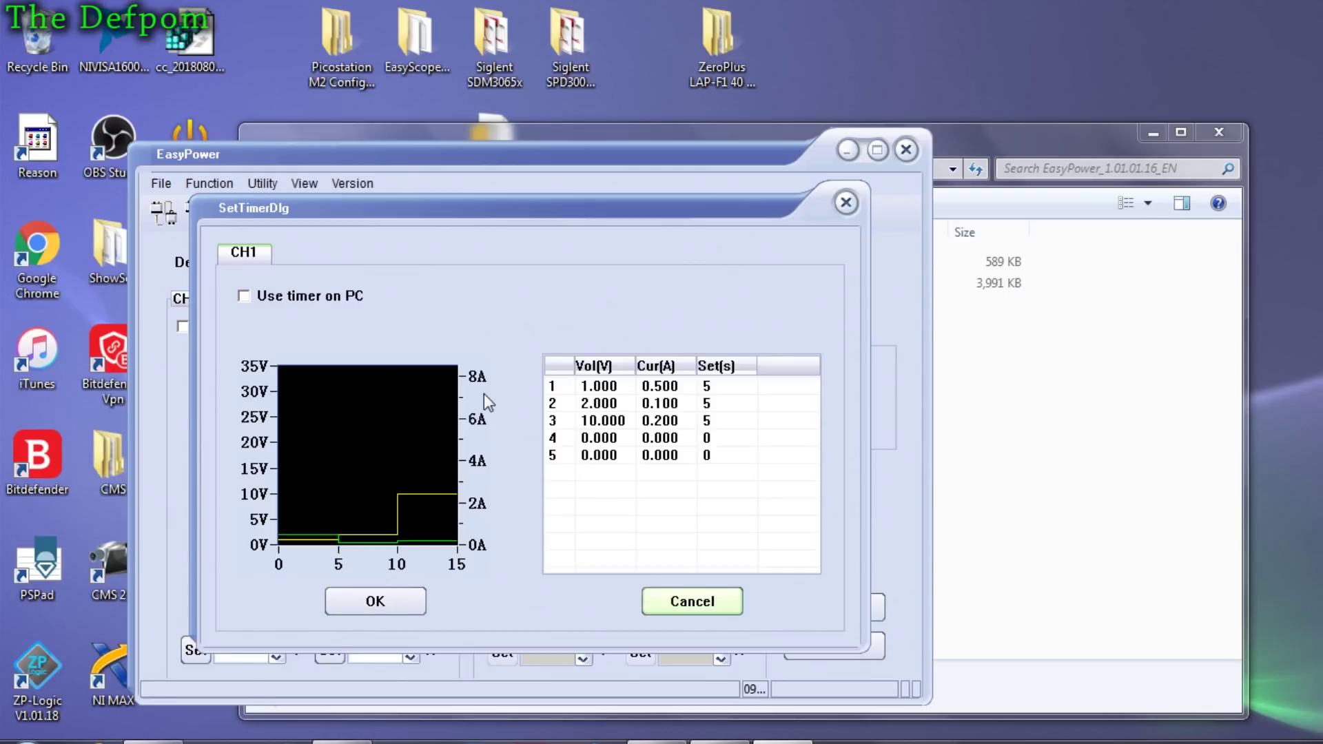
{"action": "left_click", "coordinate": [244, 296]}
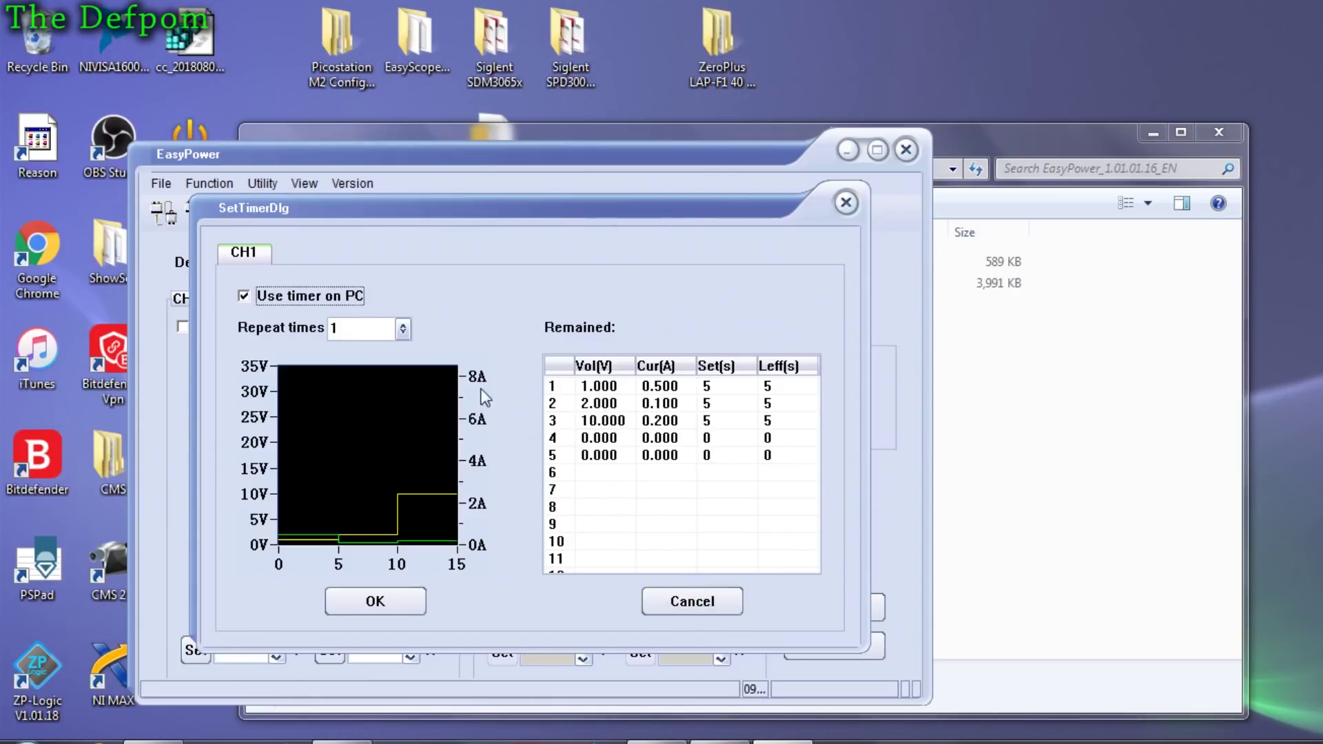
{"action": "left_click", "coordinate": [652, 536]}
{"action": "scroll", "coordinate": [651, 536], "scroll_direction": "down", "scroll_amount": 3}
{"action": "scroll", "coordinate": [651, 535], "scroll_direction": "down", "scroll_amount": 10}
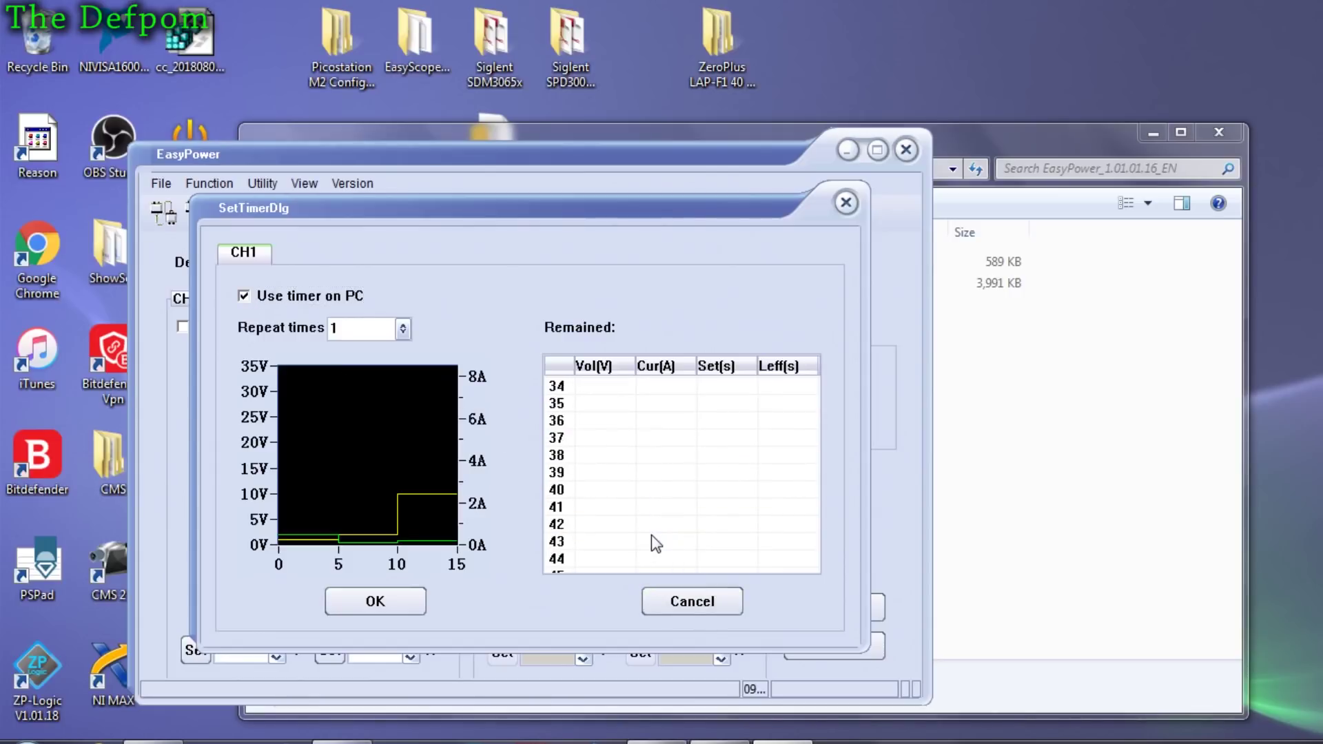
{"action": "scroll", "coordinate": [652, 535], "scroll_direction": "up", "scroll_amount": 13}
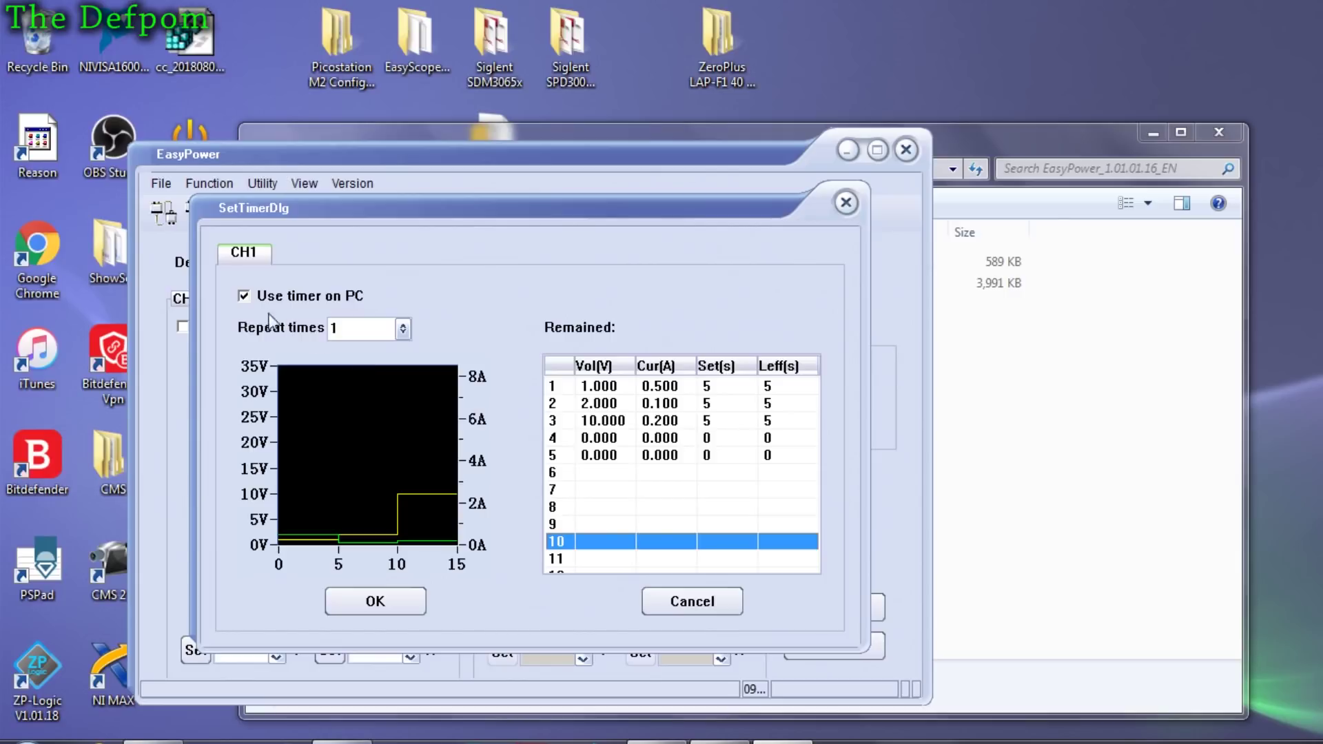
{"action": "left_click", "coordinate": [247, 298]}
- Confirm the timer settings with OK and close the SetTimerDlg window
{"action": "left_click", "coordinate": [690, 603]}
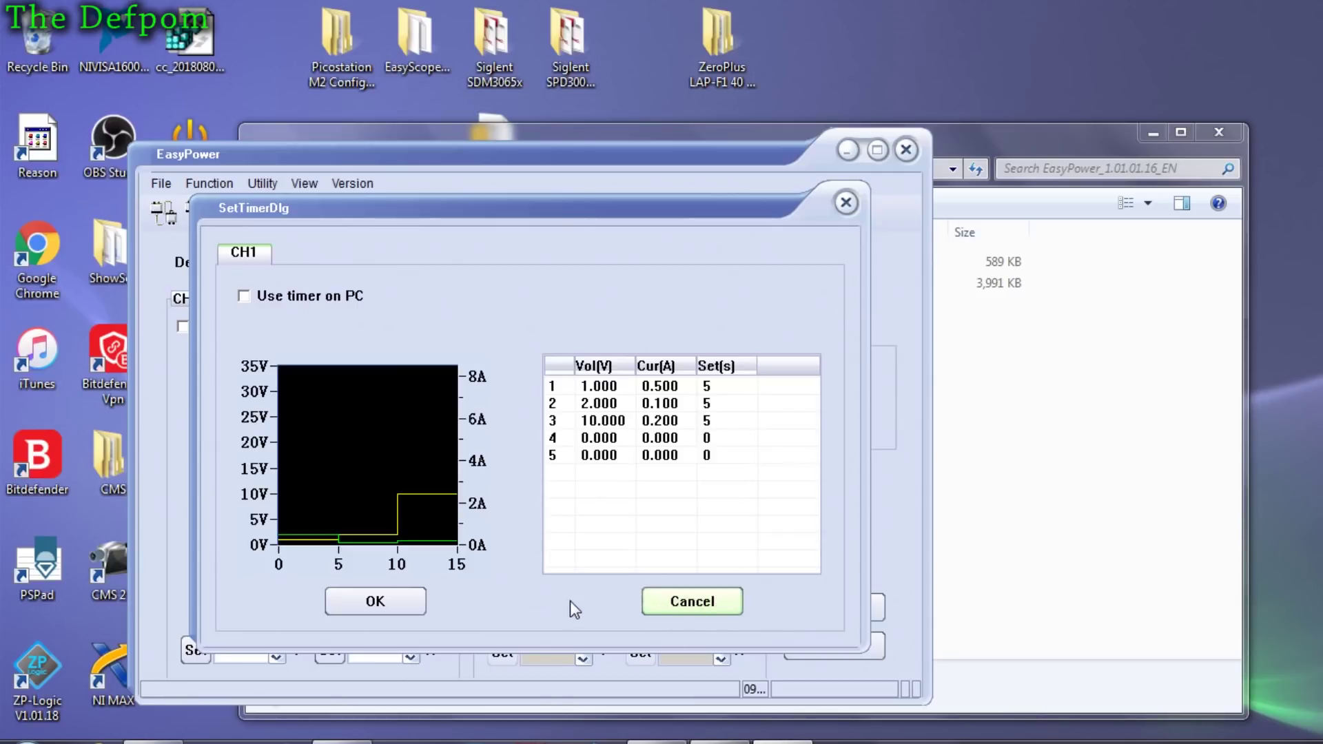
{"action": "left_click", "coordinate": [398, 602]}
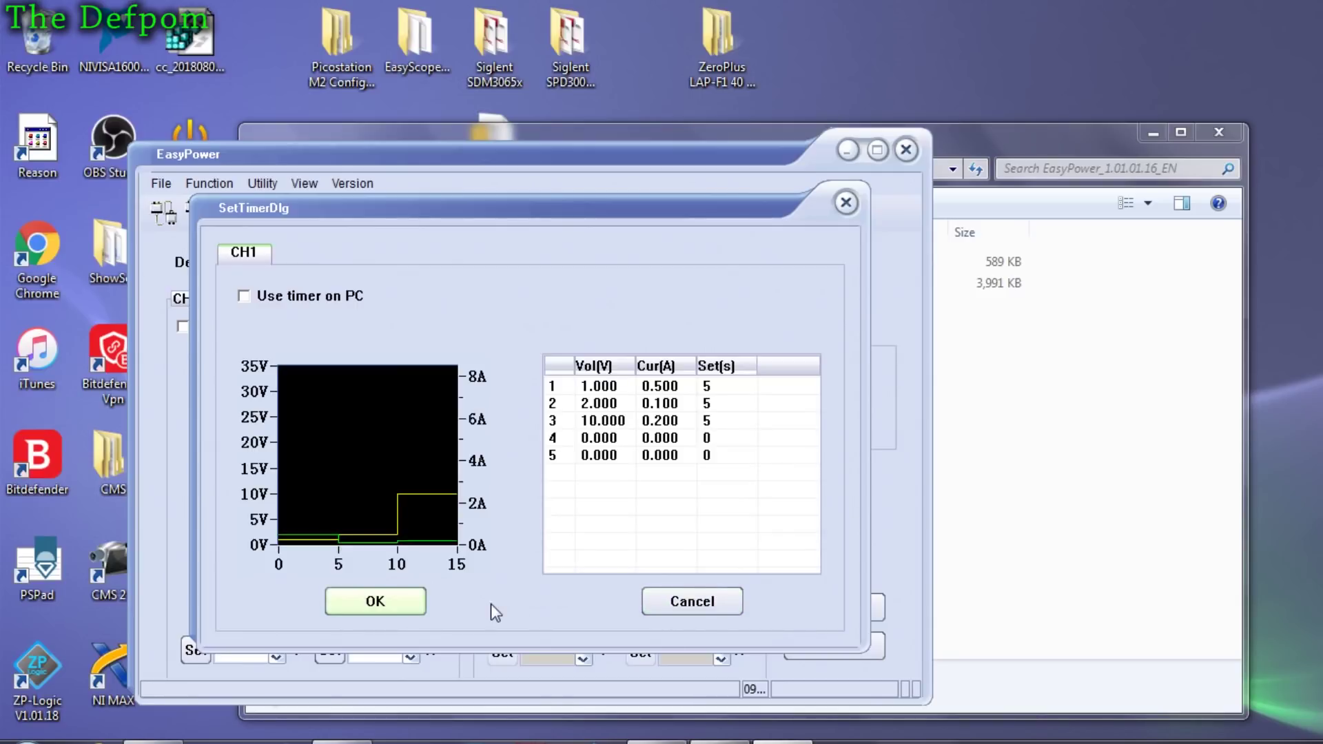
{"action": "left_click", "coordinate": [372, 612]}
{"action": "left_click", "coordinate": [390, 601]}
{"action": "key", "text": "Tab"}
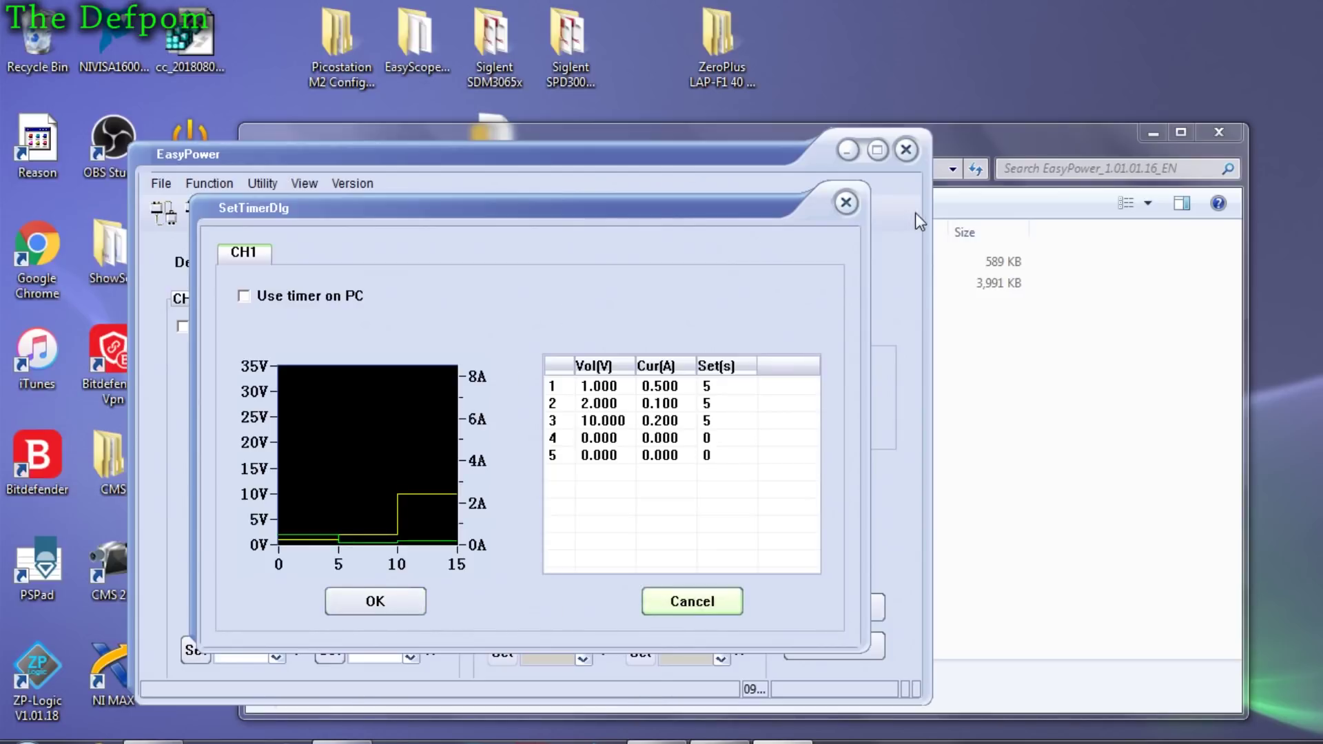
{"action": "left_click", "coordinate": [846, 204]}
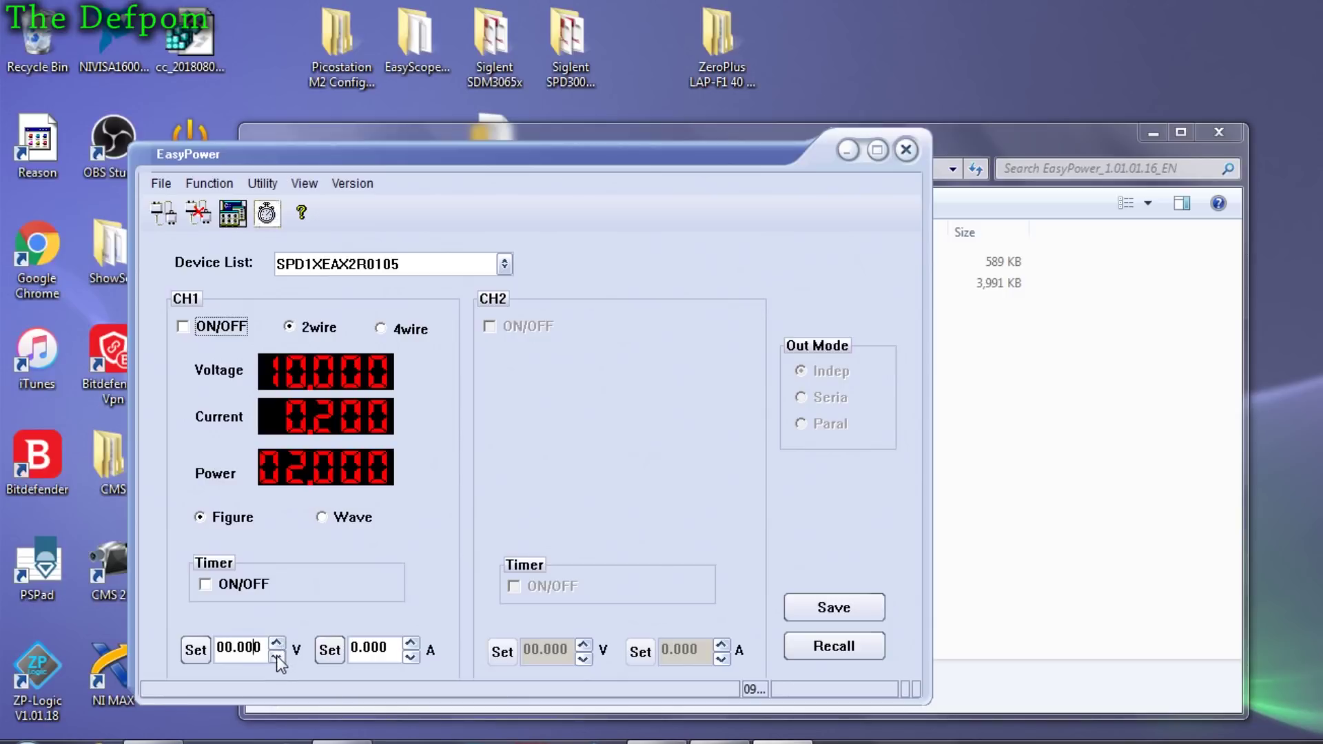
- Set CH1's voltage setpoint to 11 V, then move the EasyPower window up and left
{"action": "left_click", "coordinate": [357, 649]}
{"action": "left_click", "coordinate": [192, 651]}
{"action": "type", "text": "11"}
{"action": "left_click", "coordinate": [200, 648]}
{"action": "left_click", "coordinate": [251, 649]}
{"action": "left_click_drag", "start_coordinate": [377, 156], "coordinate": [358, 137]}
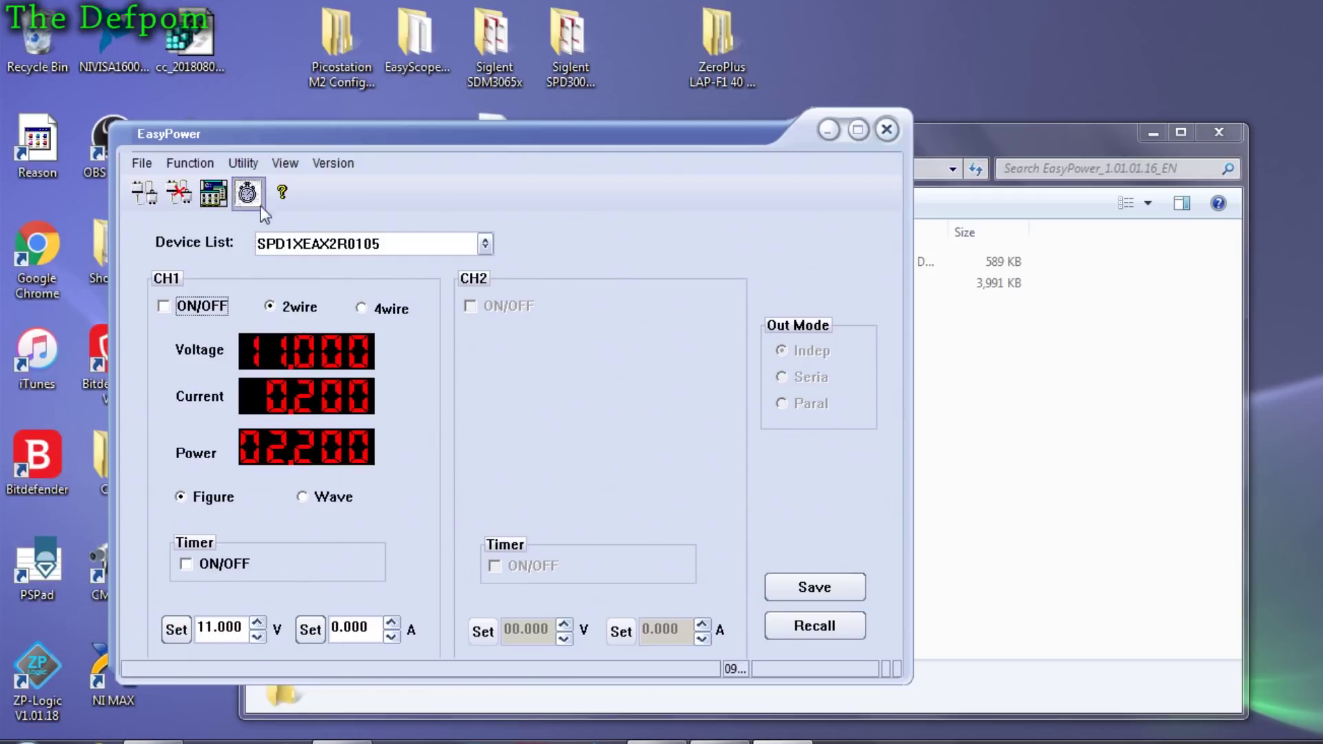
- Close the About box and try Function > CmdControl, dismissing the ConnectType prompt
{"action": "left_click", "coordinate": [279, 194]}
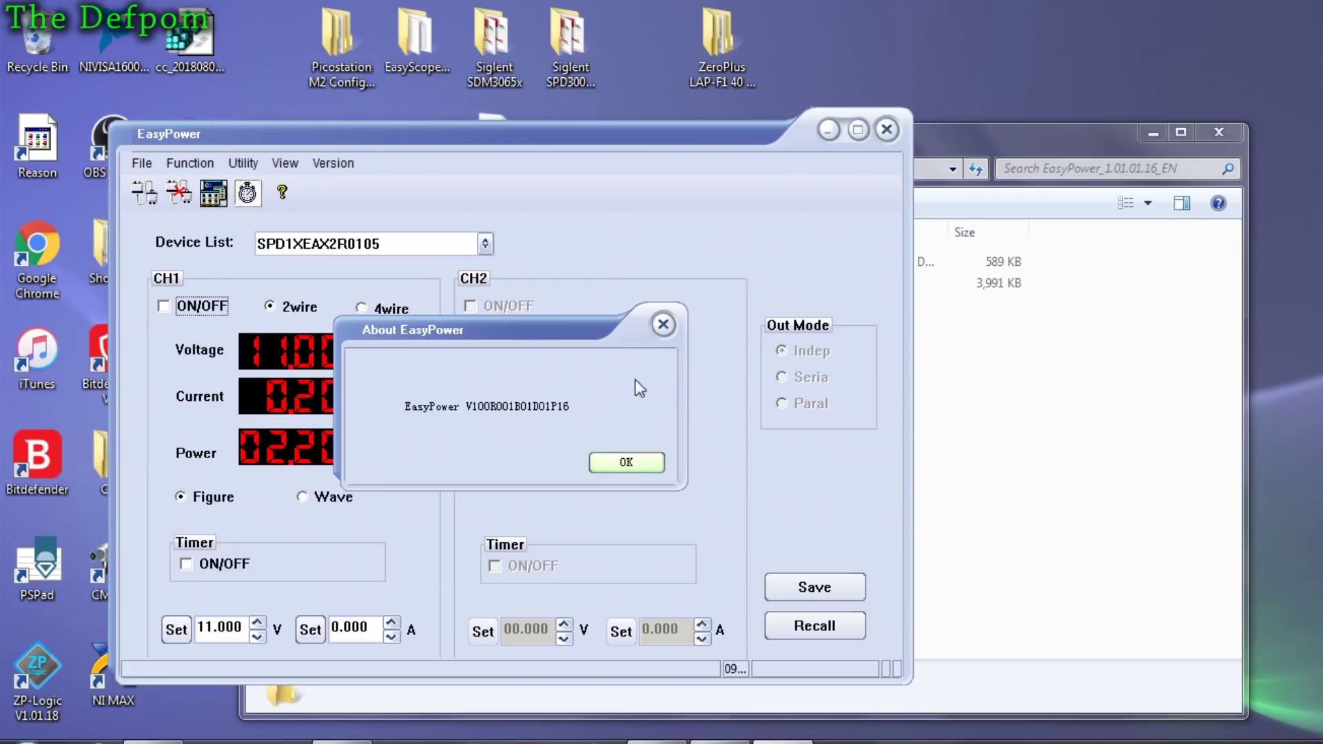
{"action": "left_click", "coordinate": [663, 325]}
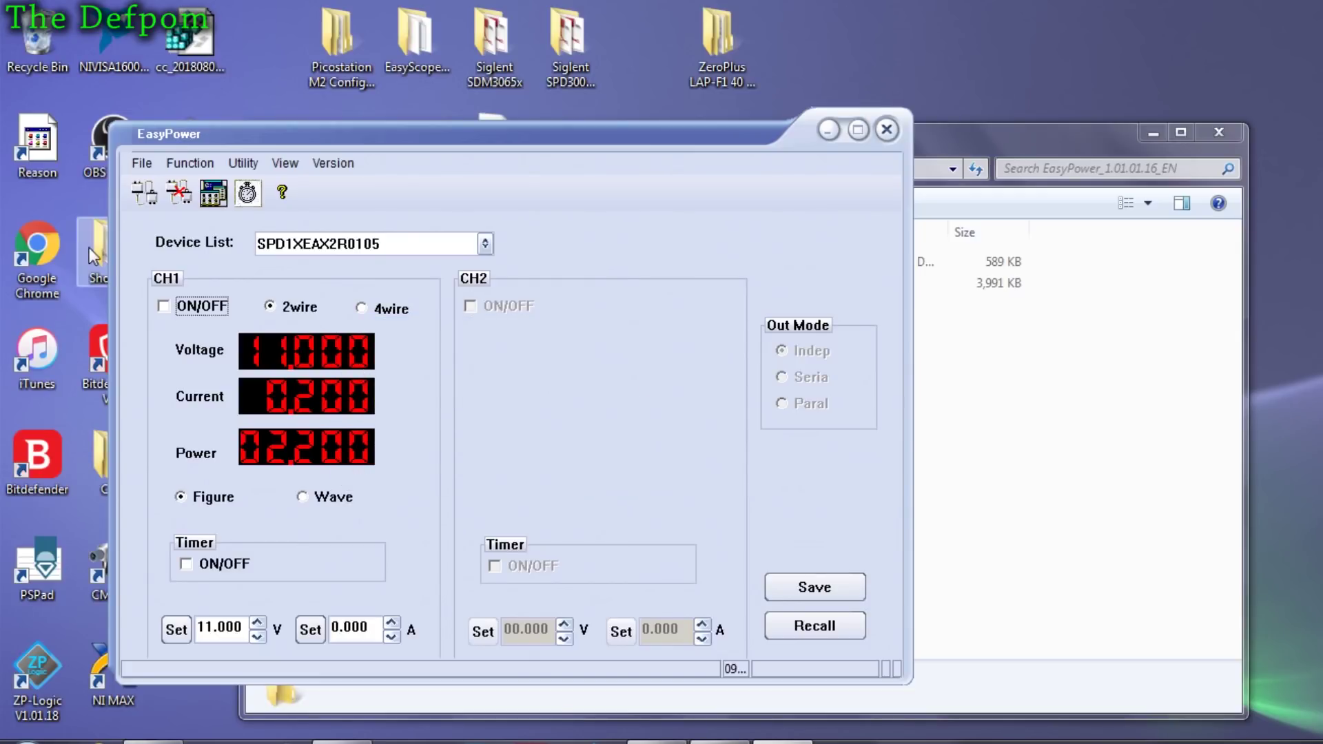
{"action": "left_click", "coordinate": [186, 162]}
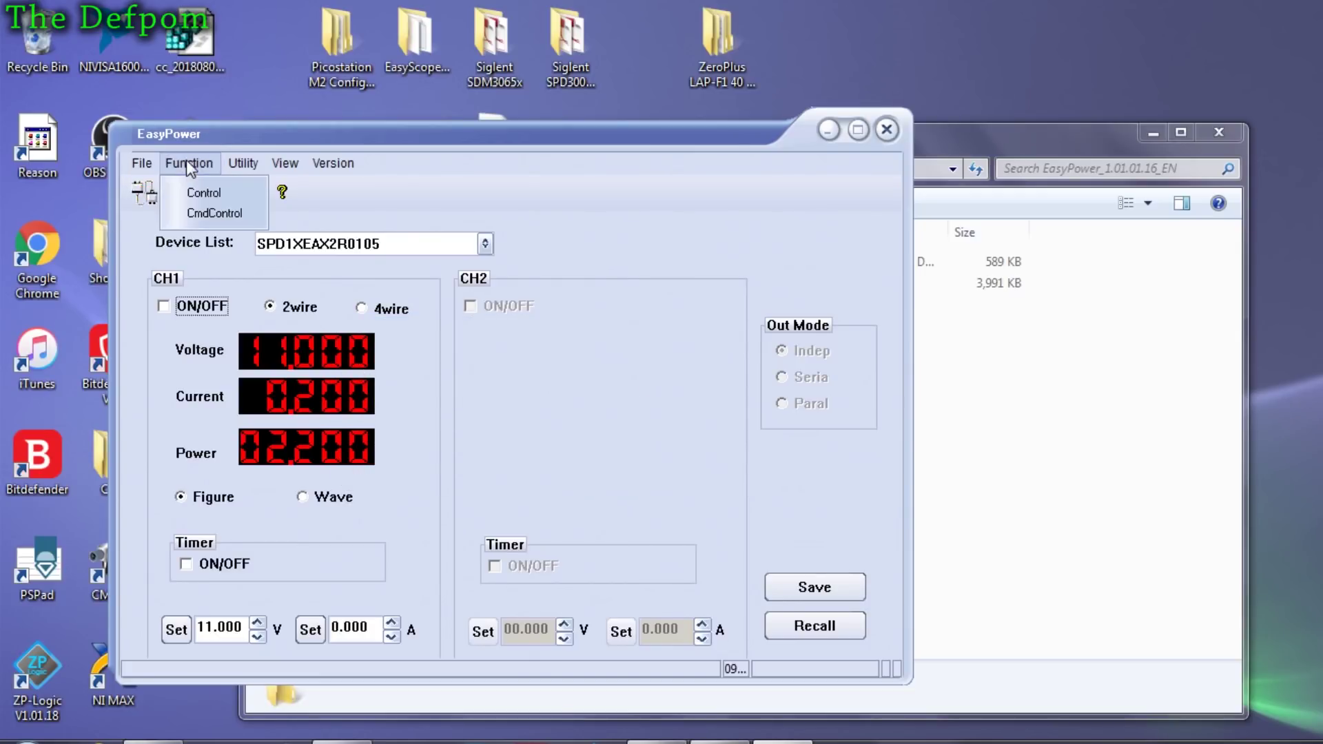
{"action": "left_click", "coordinate": [199, 215]}
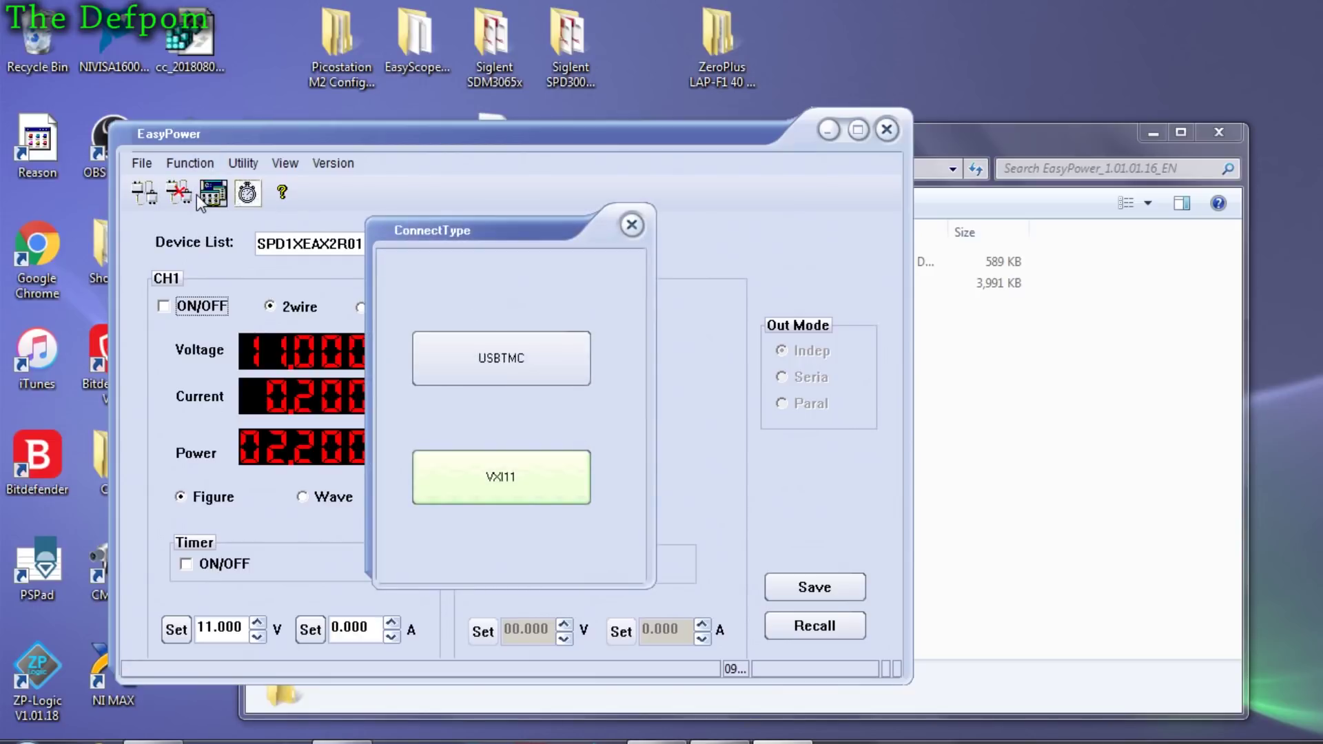
{"action": "left_click", "coordinate": [631, 225]}
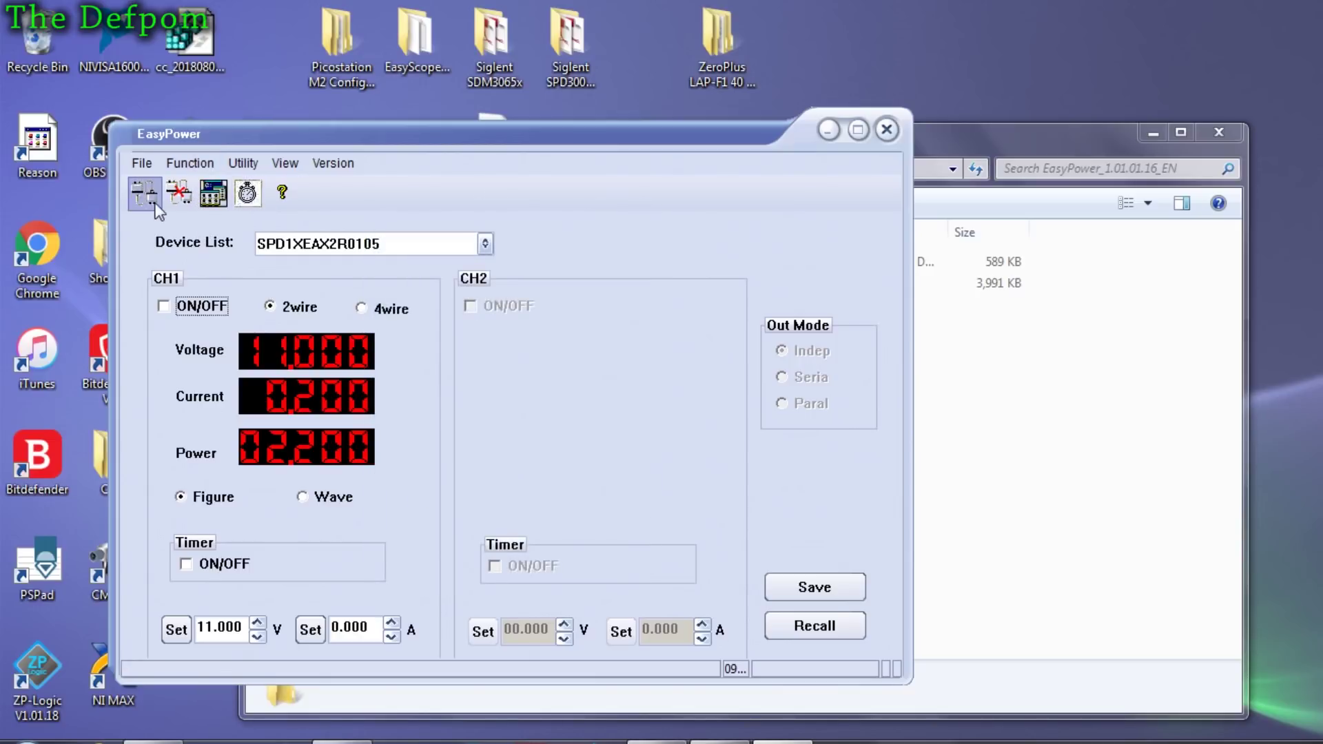
- Reopen Function > CmdControl, enter *IDN? and run the query against the supply
{"action": "left_click", "coordinate": [190, 162]}
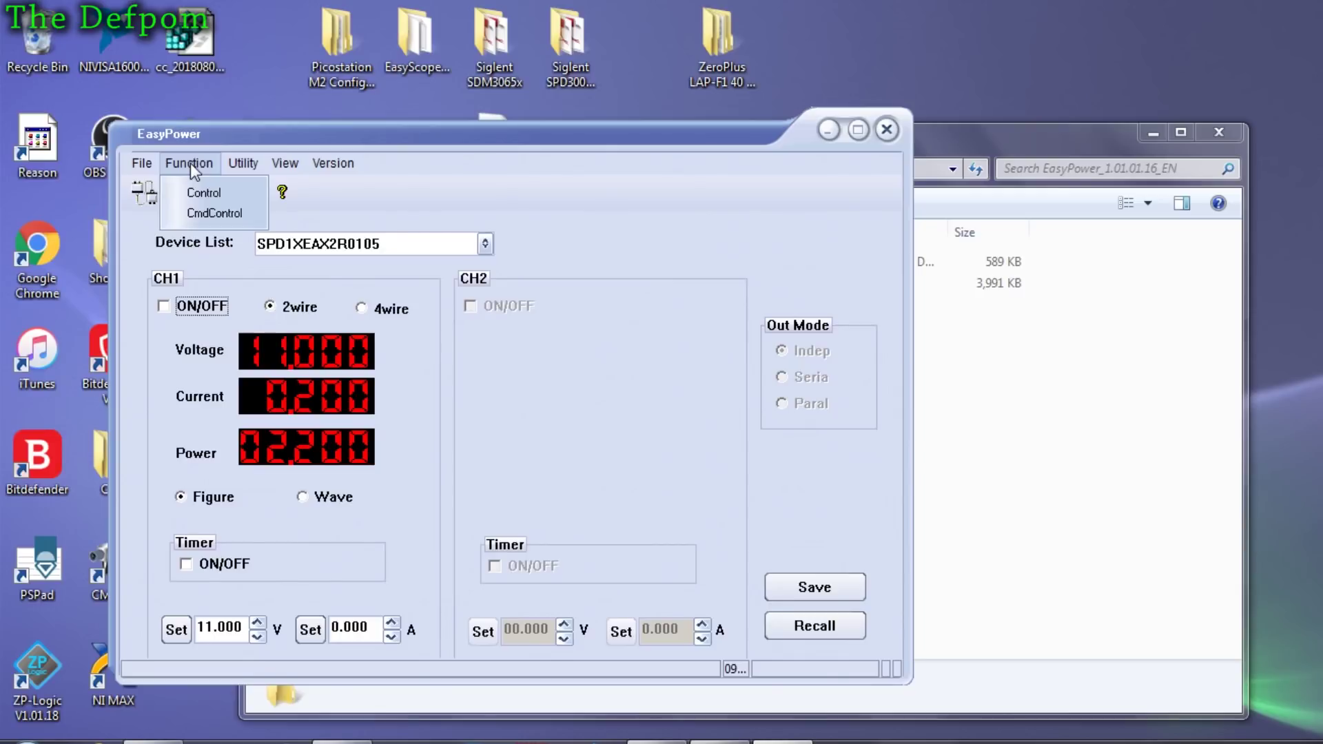
{"action": "left_click", "coordinate": [196, 215]}
{"action": "left_click", "coordinate": [361, 314]}
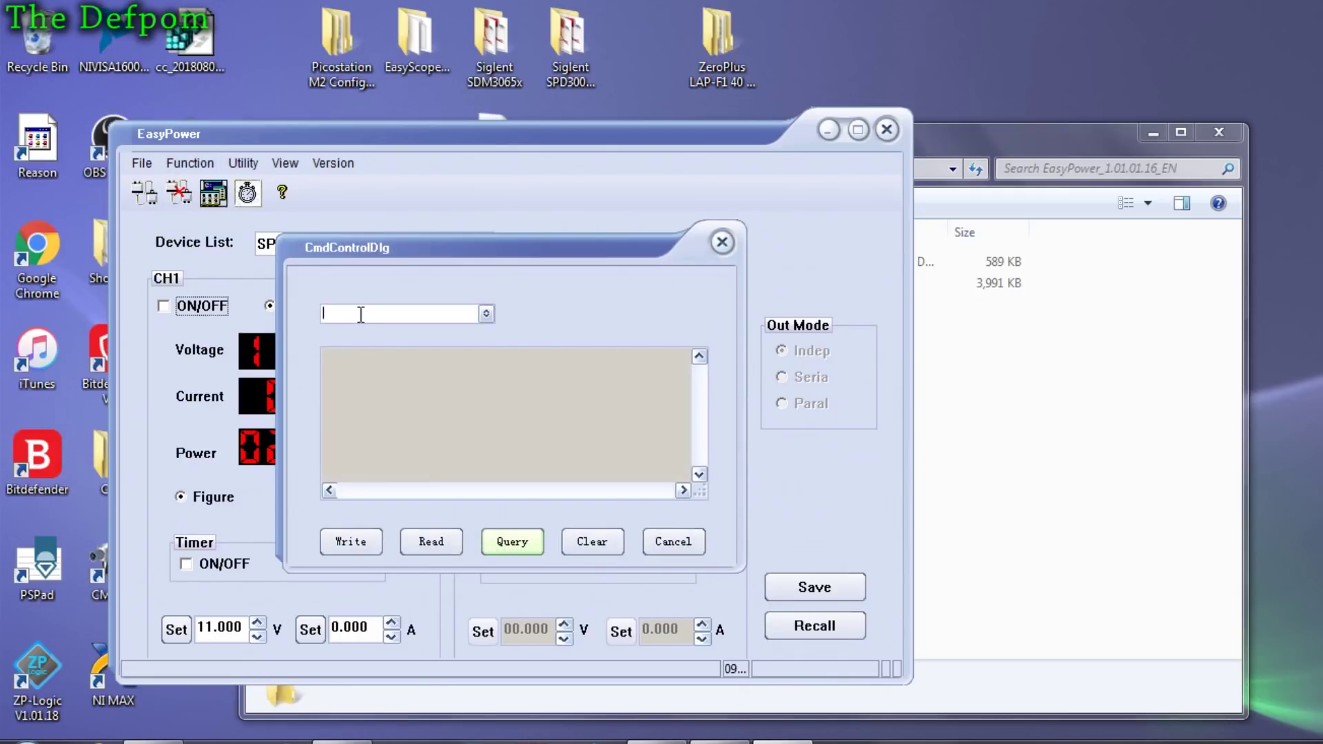
{"action": "key", "text": "Down"}
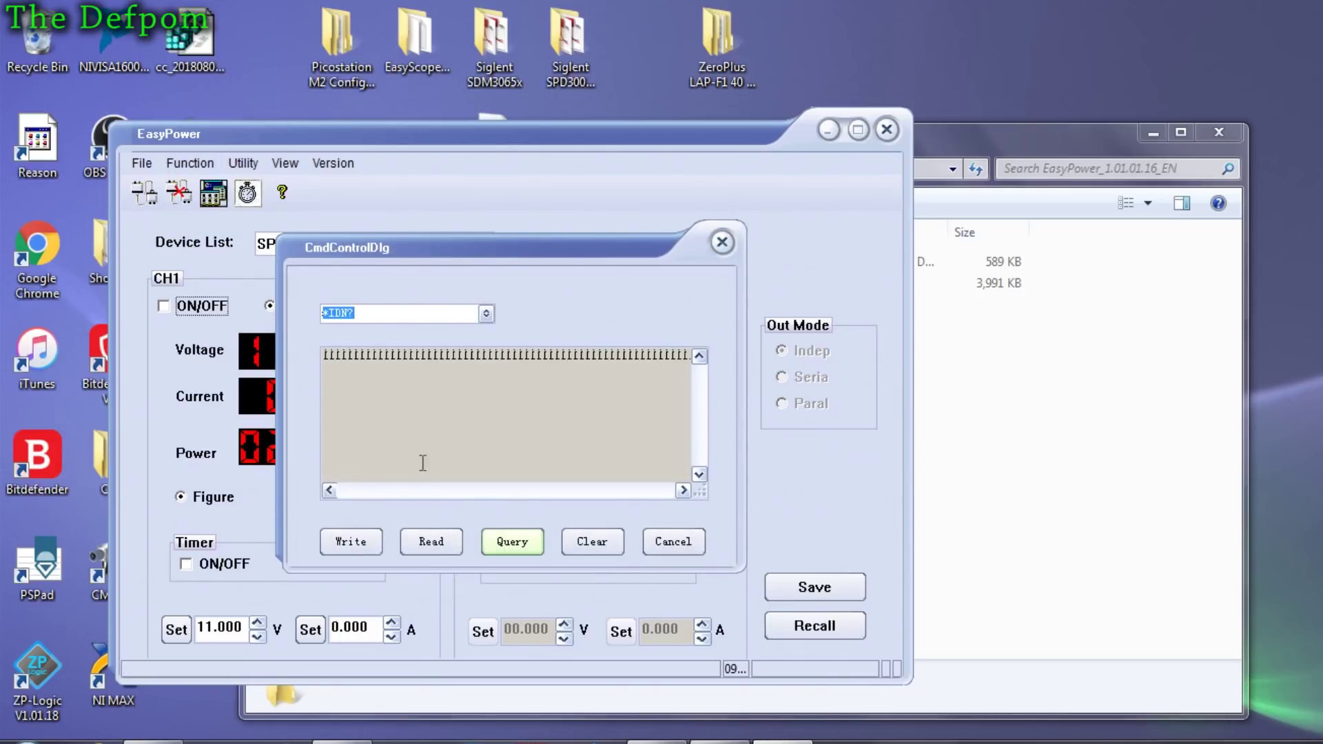
{"action": "left_click", "coordinate": [409, 545]}
- Resend *IDN?, clear the response box, then test Write, Read and Query
{"action": "left_click", "coordinate": [394, 316]}
{"action": "key", "text": "Return"}
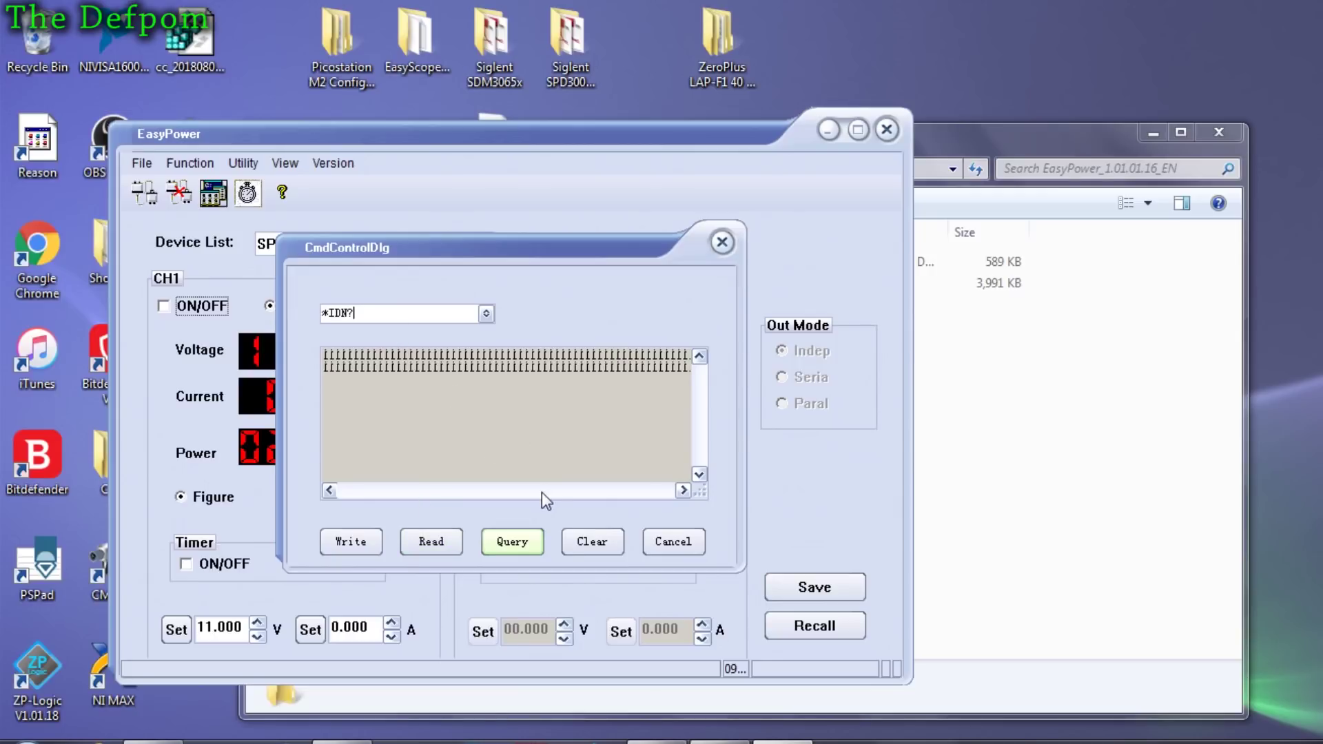
{"action": "left_click", "coordinate": [572, 548]}
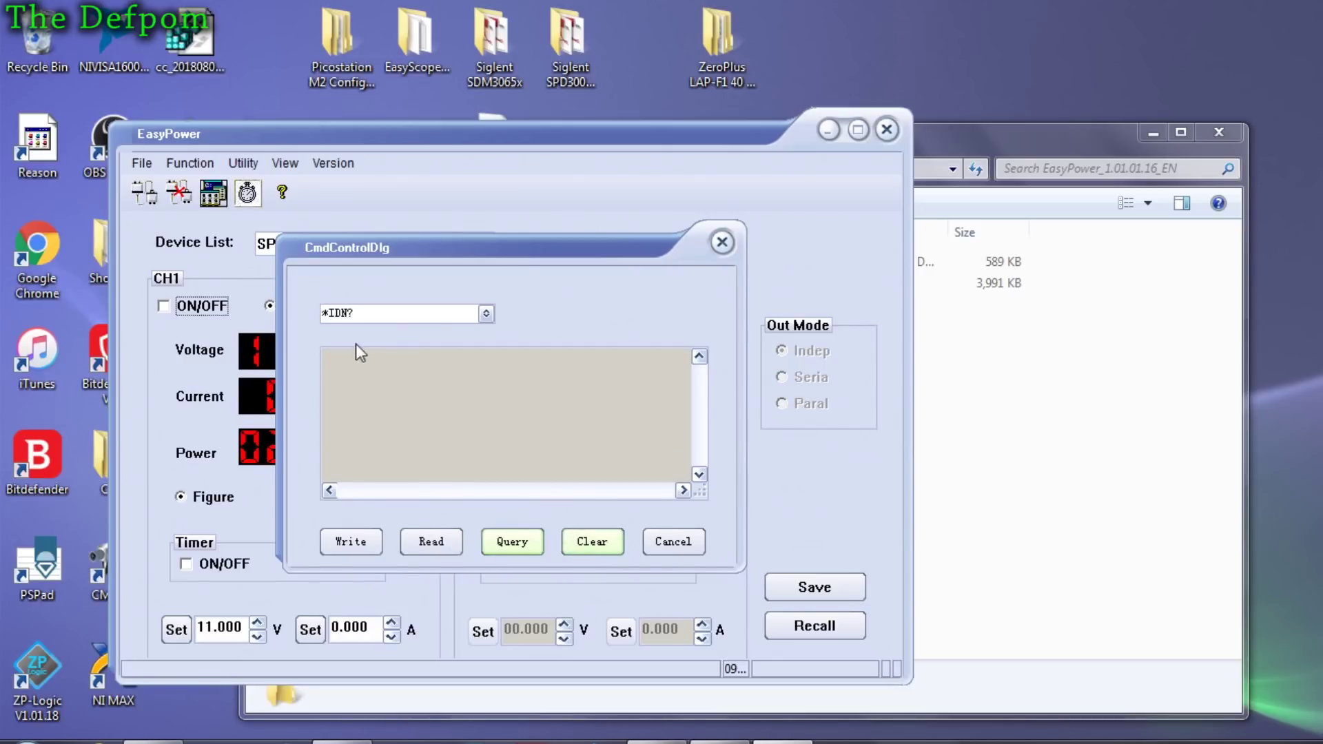
{"action": "left_click", "coordinate": [373, 309]}
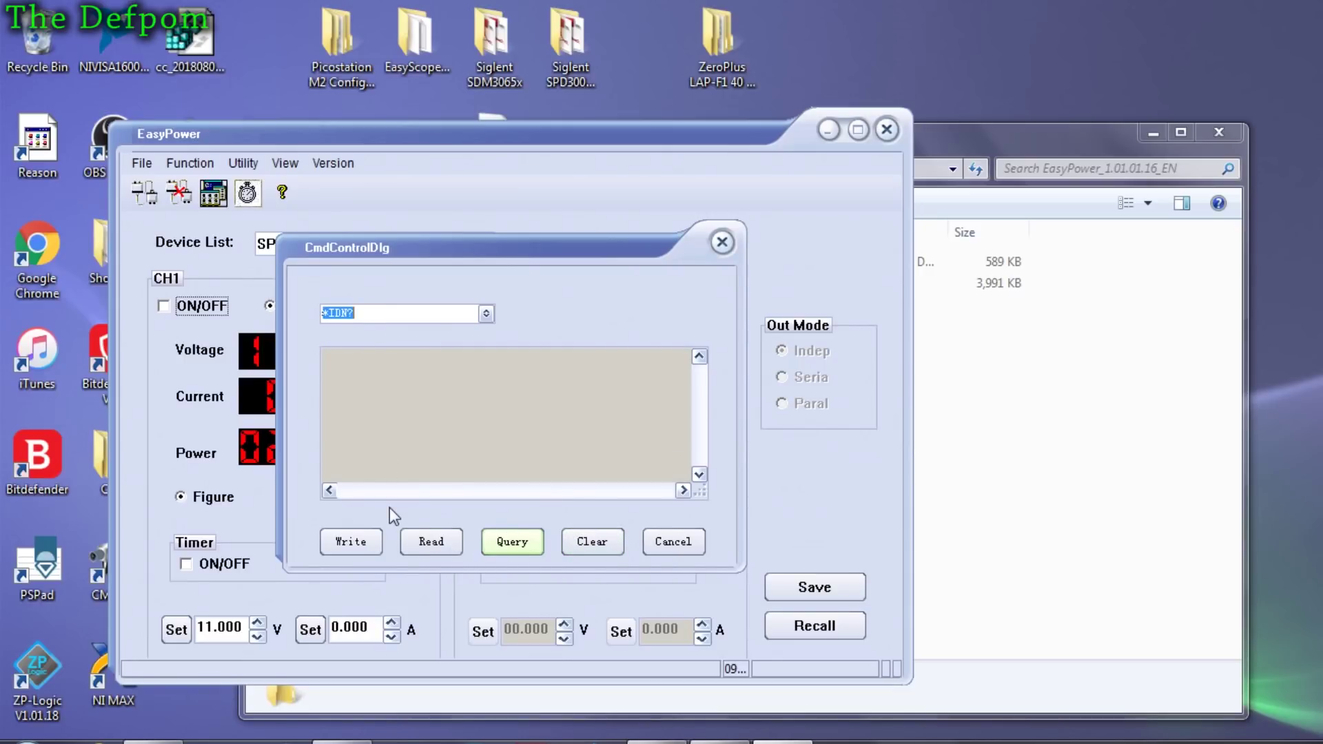
{"action": "left_click", "coordinate": [360, 544]}
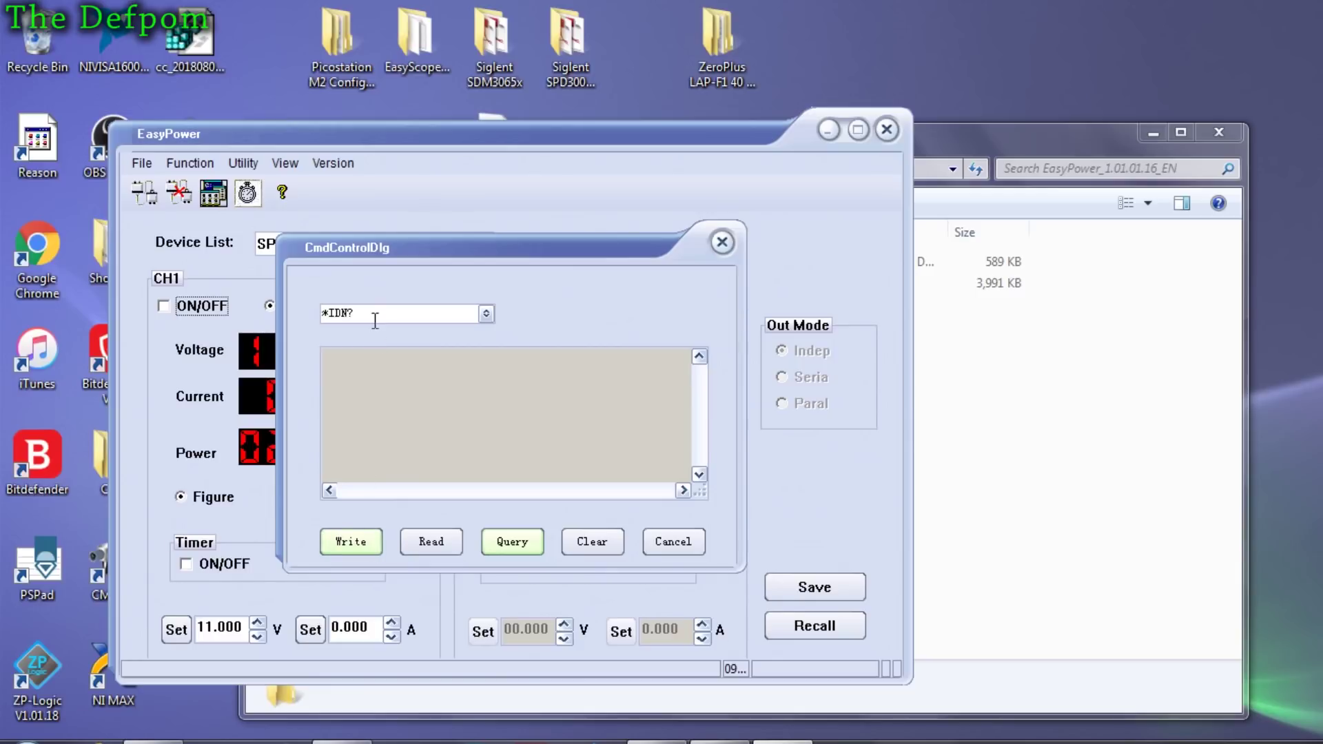
{"action": "left_click", "coordinate": [441, 544]}
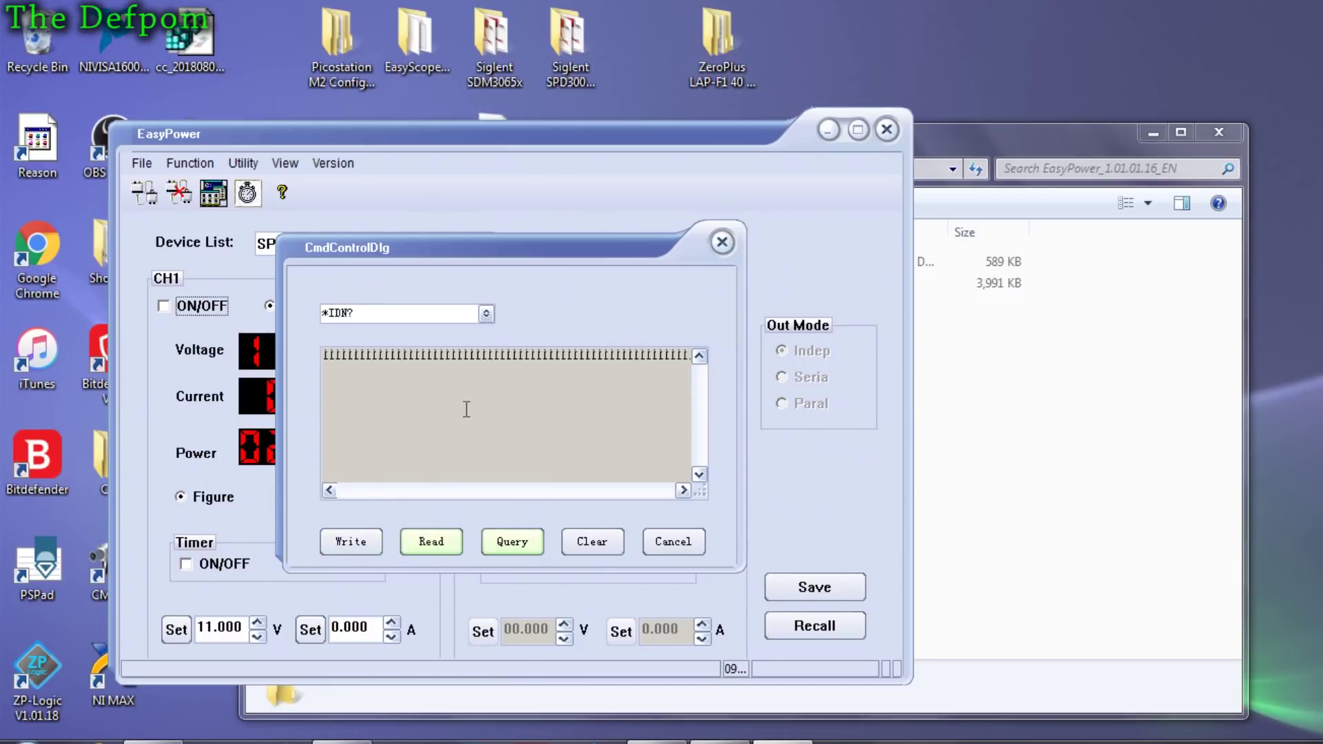
{"action": "left_click", "coordinate": [528, 544]}
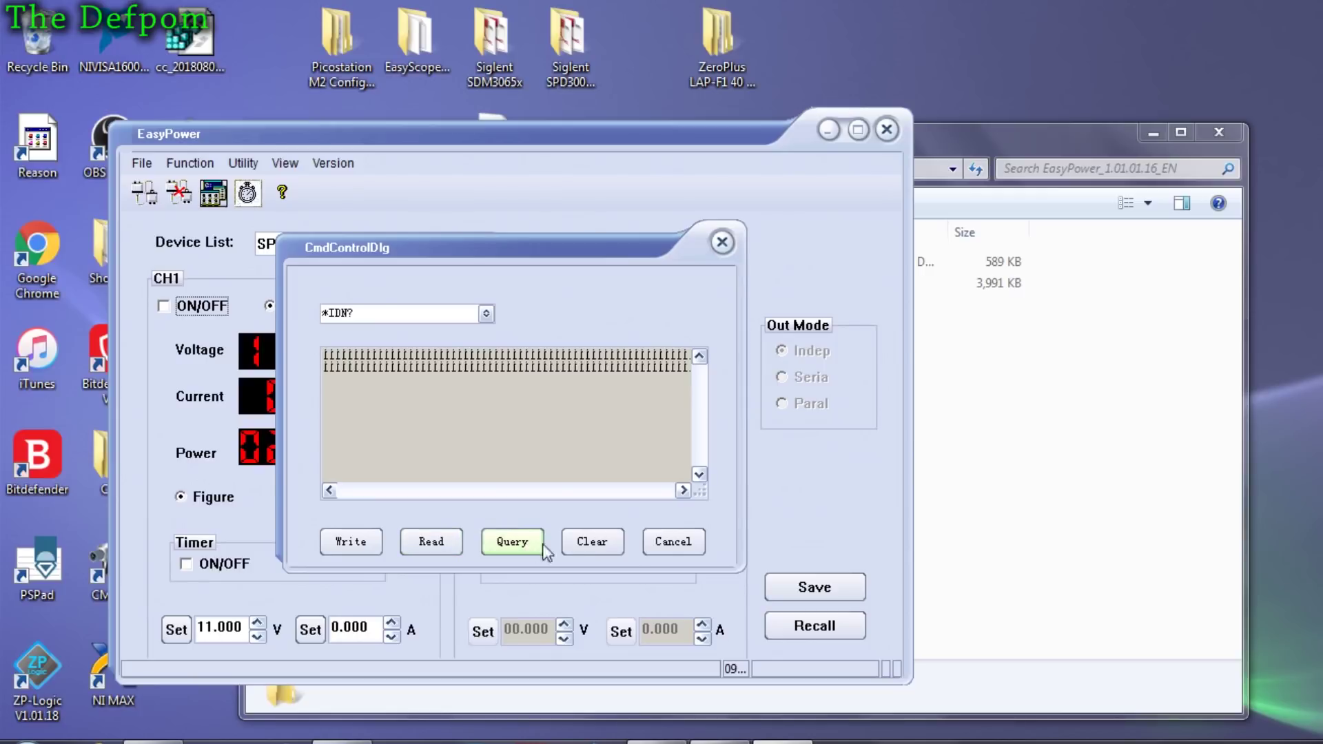
- Reselect *IDN? from the command dropdown, clear the output, and query again
{"action": "left_click", "coordinate": [486, 314]}
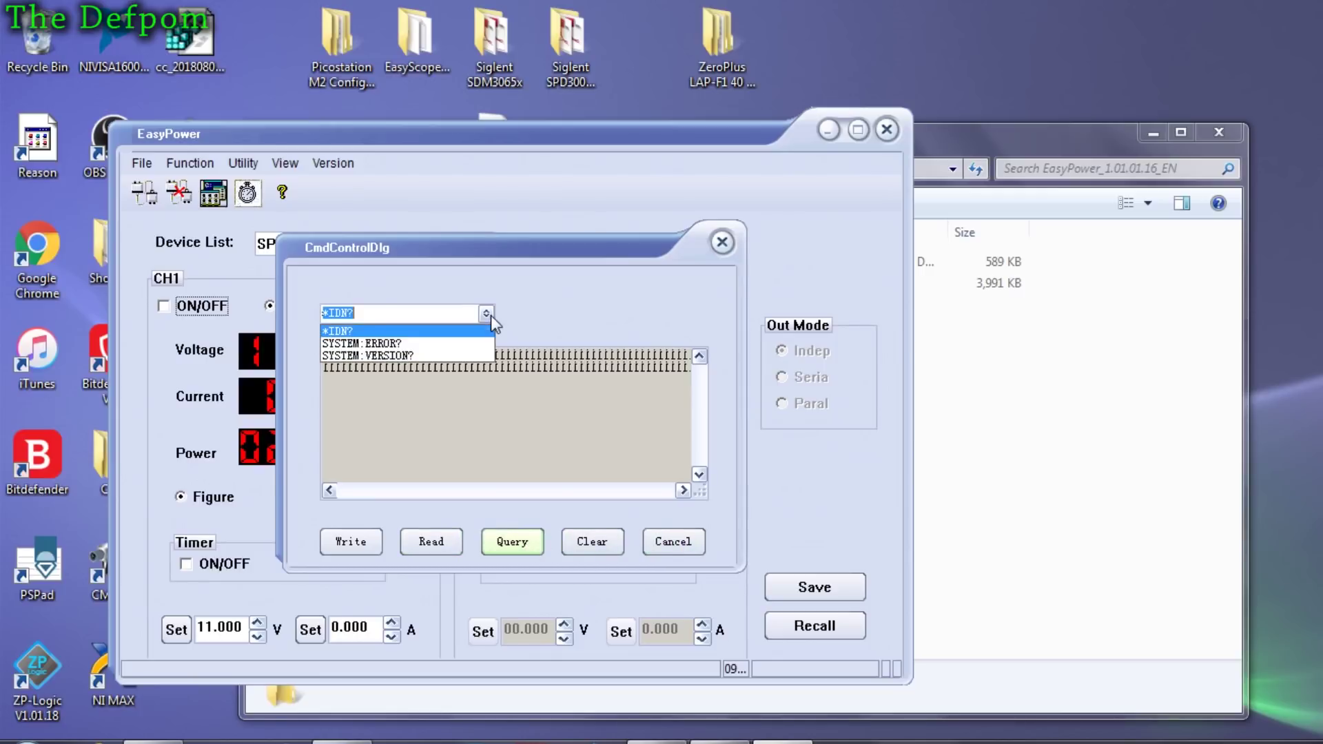
{"action": "left_click", "coordinate": [436, 333]}
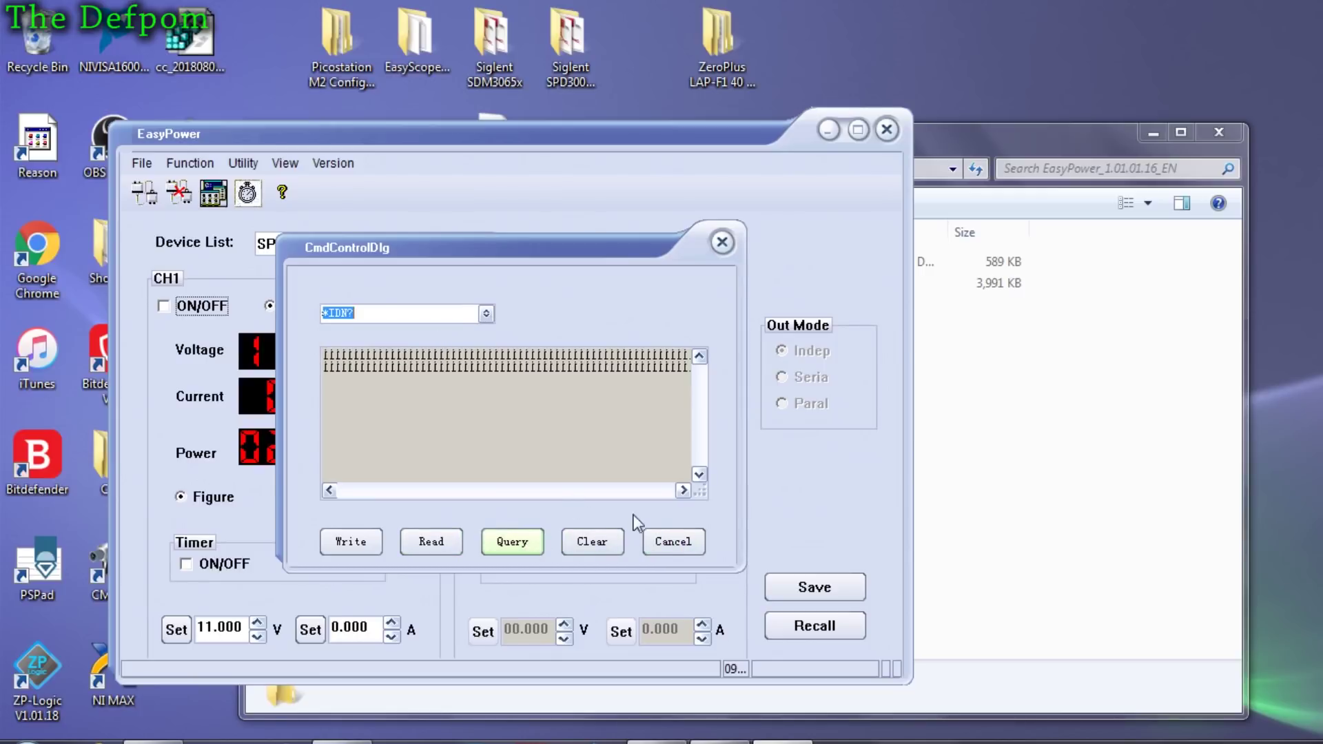
{"action": "left_click", "coordinate": [590, 551]}
{"action": "left_click", "coordinate": [486, 314]}
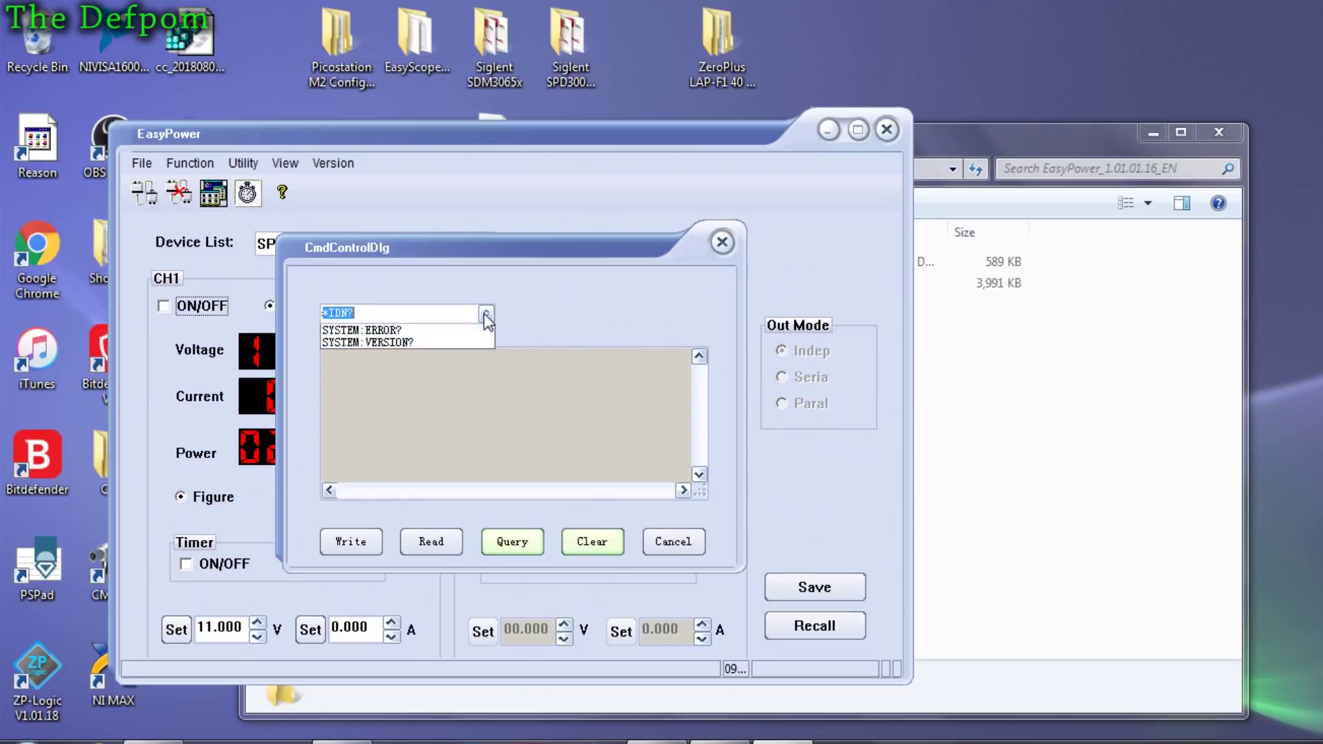
{"action": "left_click", "coordinate": [458, 322]}
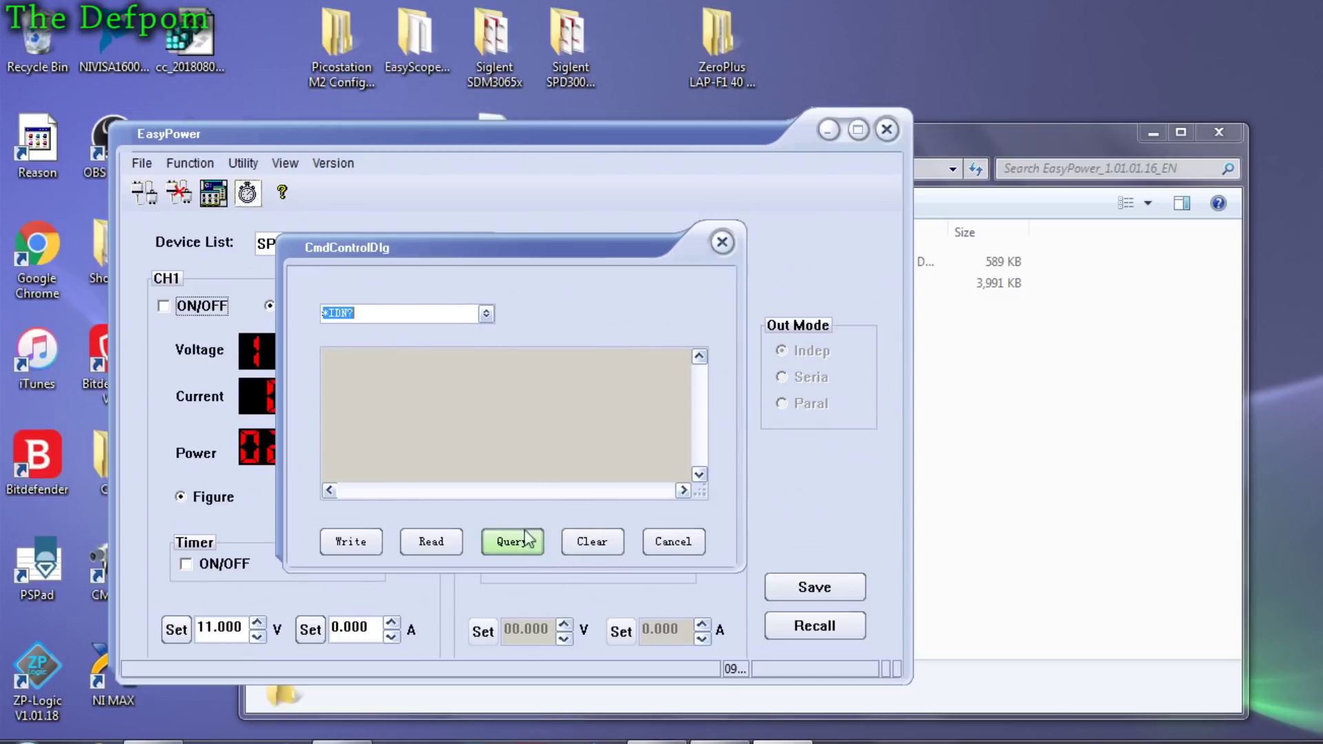
{"action": "left_click", "coordinate": [514, 548]}
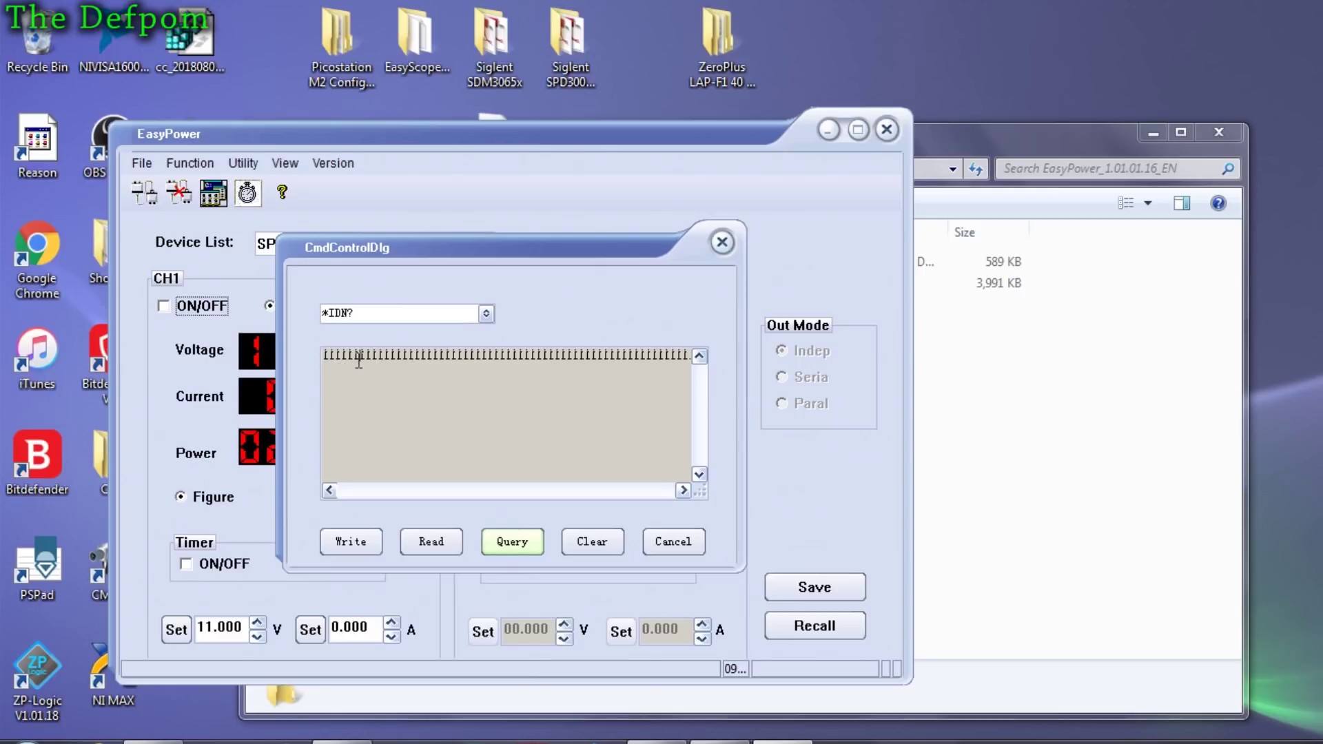
{"action": "left_click_drag", "start_coordinate": [359, 356], "coordinate": [493, 355]}
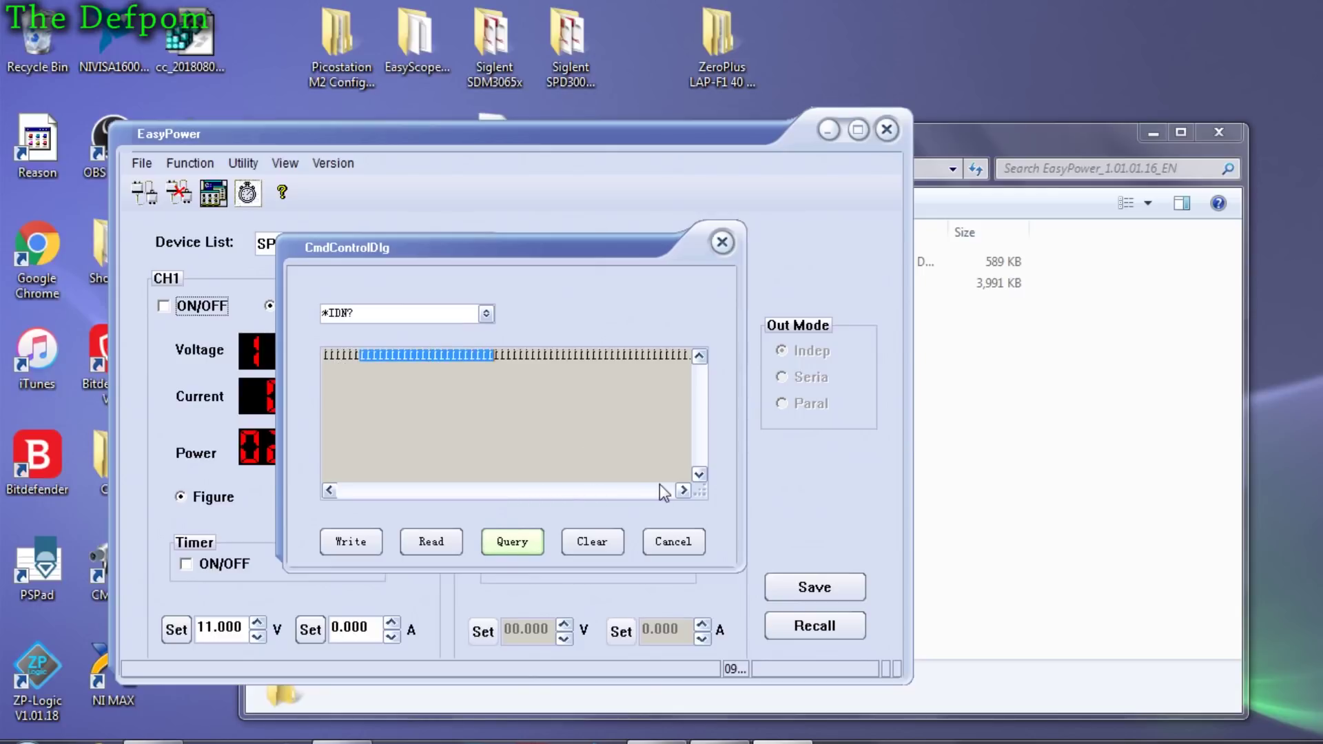
- Close the command console with Cancel and toggle View > StatusBar off and back on
{"action": "left_click", "coordinate": [696, 550]}
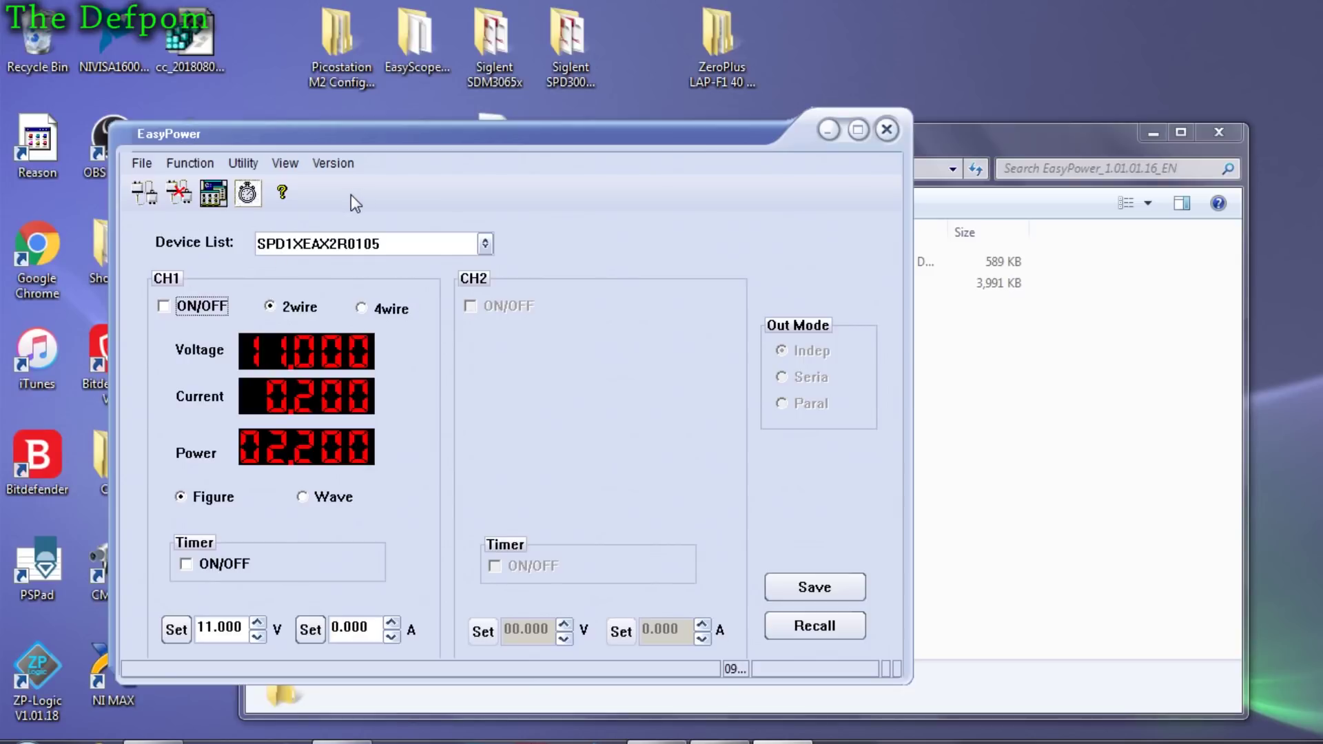
{"action": "left_click", "coordinate": [294, 163]}
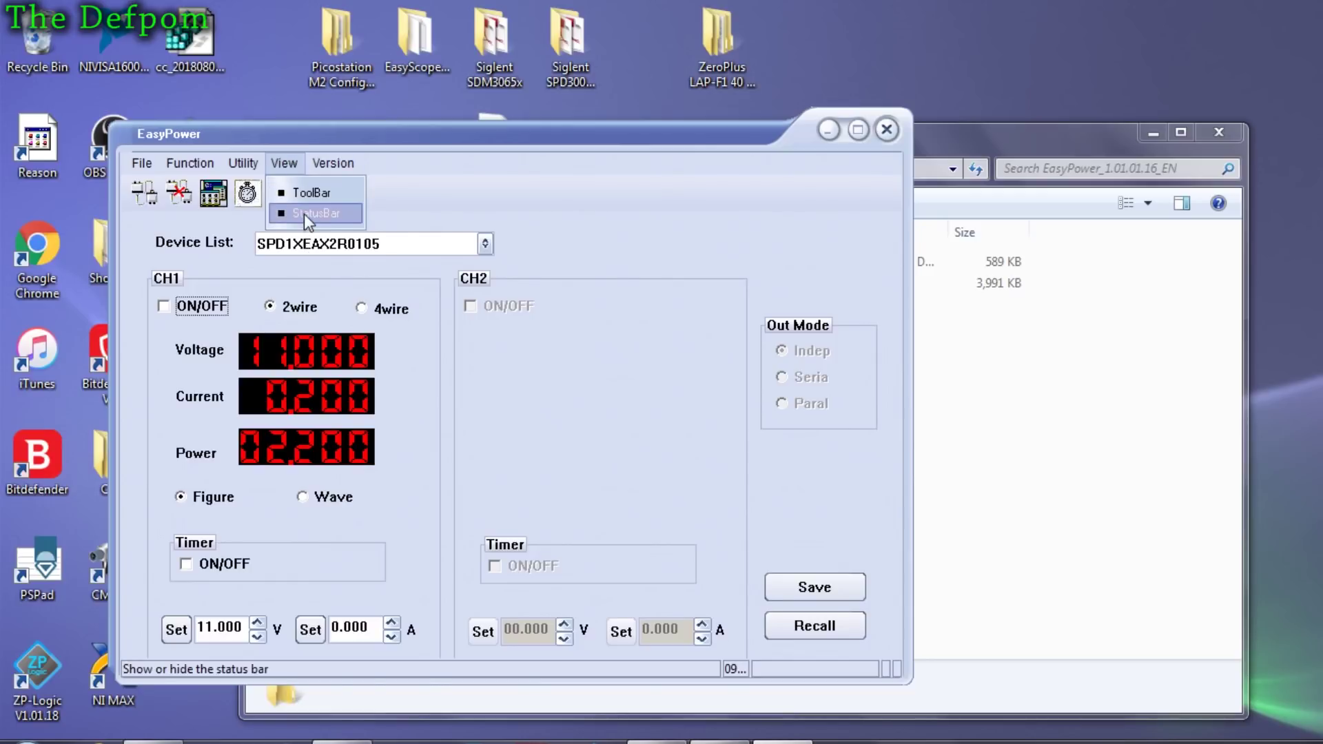
{"action": "left_click", "coordinate": [304, 214]}
{"action": "left_click", "coordinate": [295, 165]}
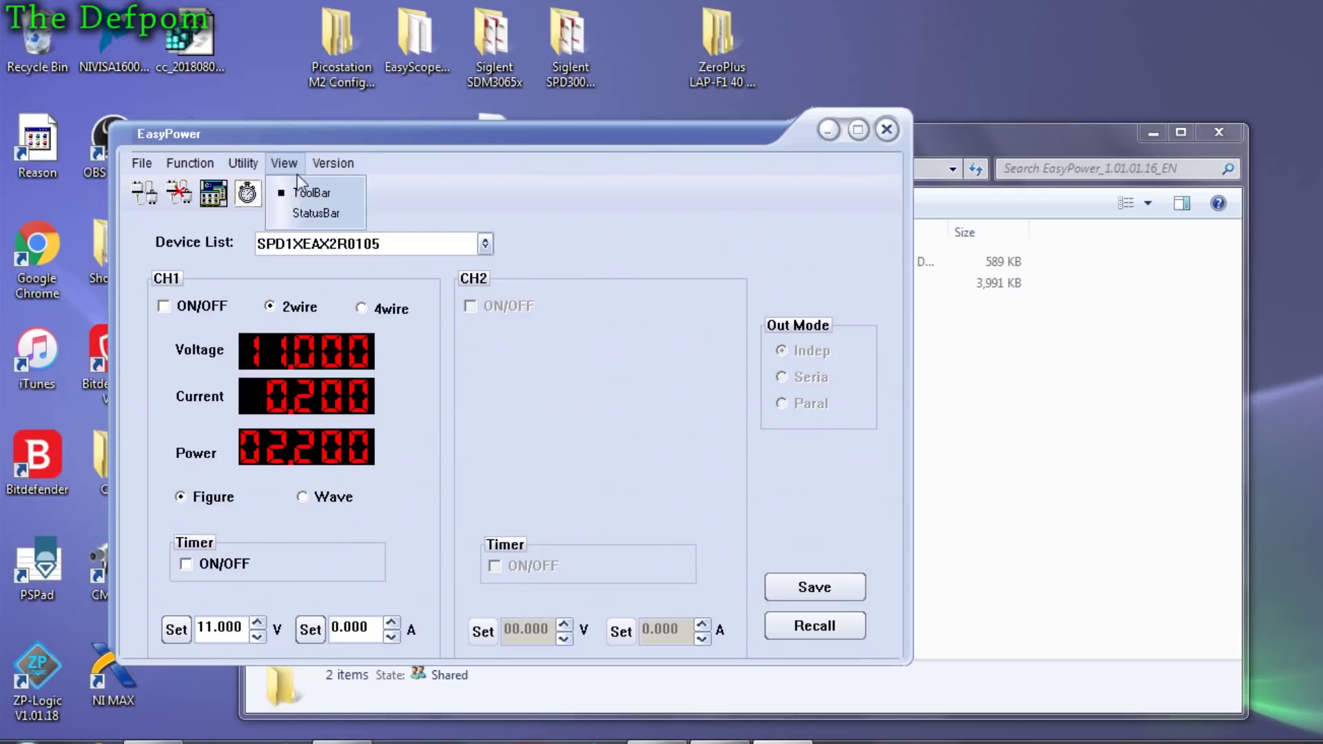
{"action": "left_click", "coordinate": [297, 211]}
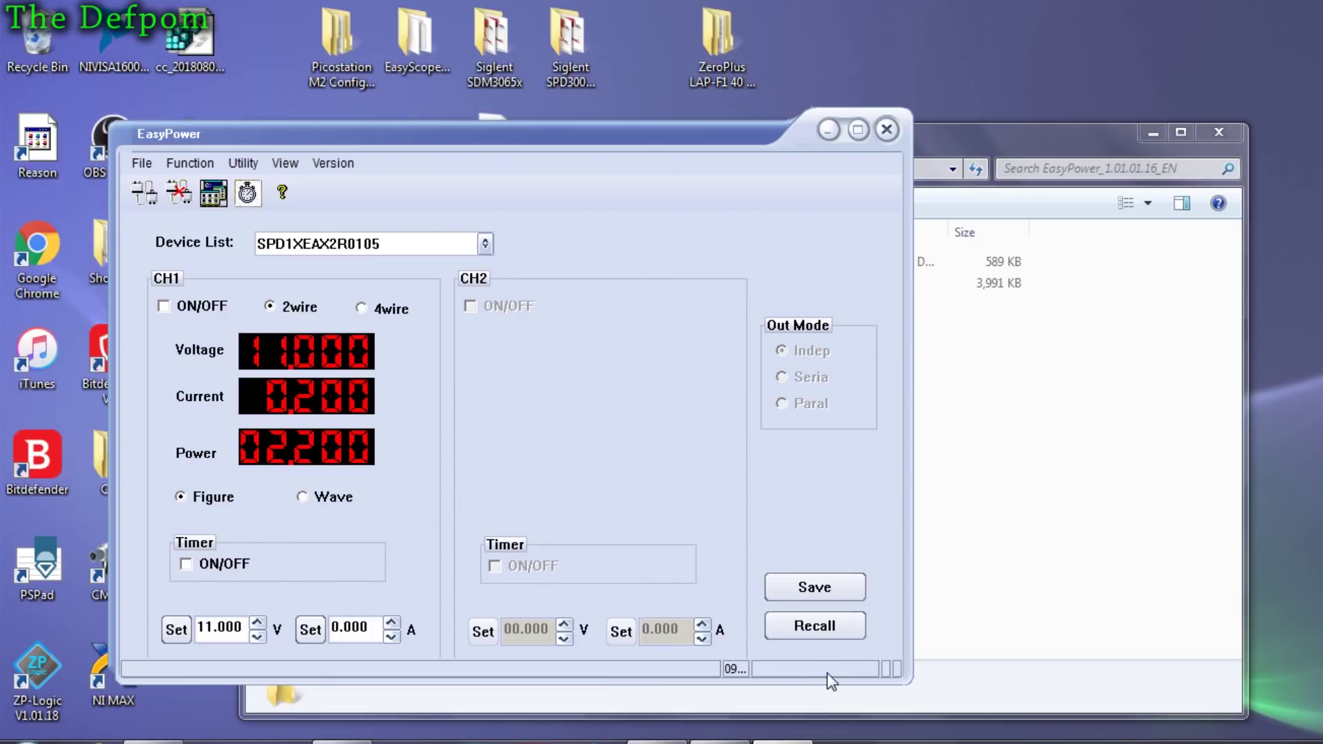
- Hide and restore the status bar via View > StatusBar a second time
{"action": "left_click", "coordinate": [295, 156]}
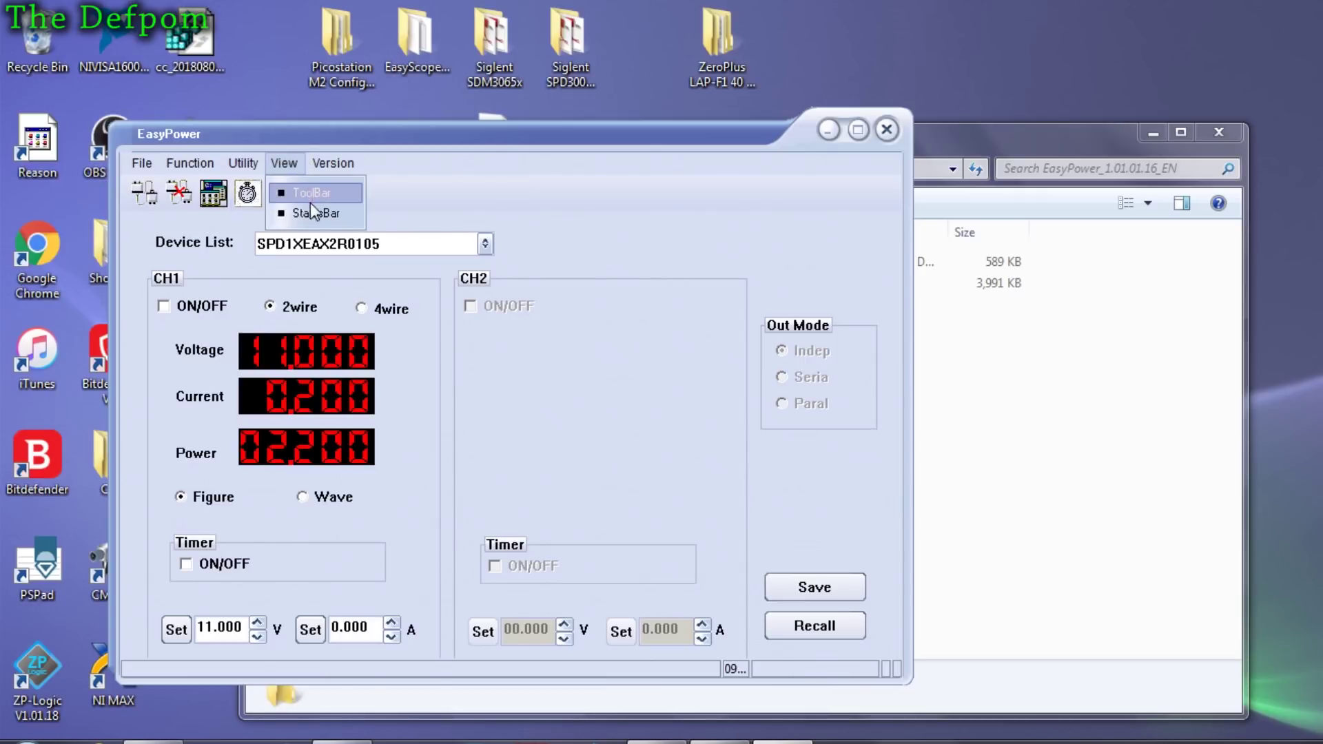
{"action": "left_click", "coordinate": [310, 207]}
{"action": "left_click", "coordinate": [292, 171]}
{"action": "left_click", "coordinate": [295, 213]}
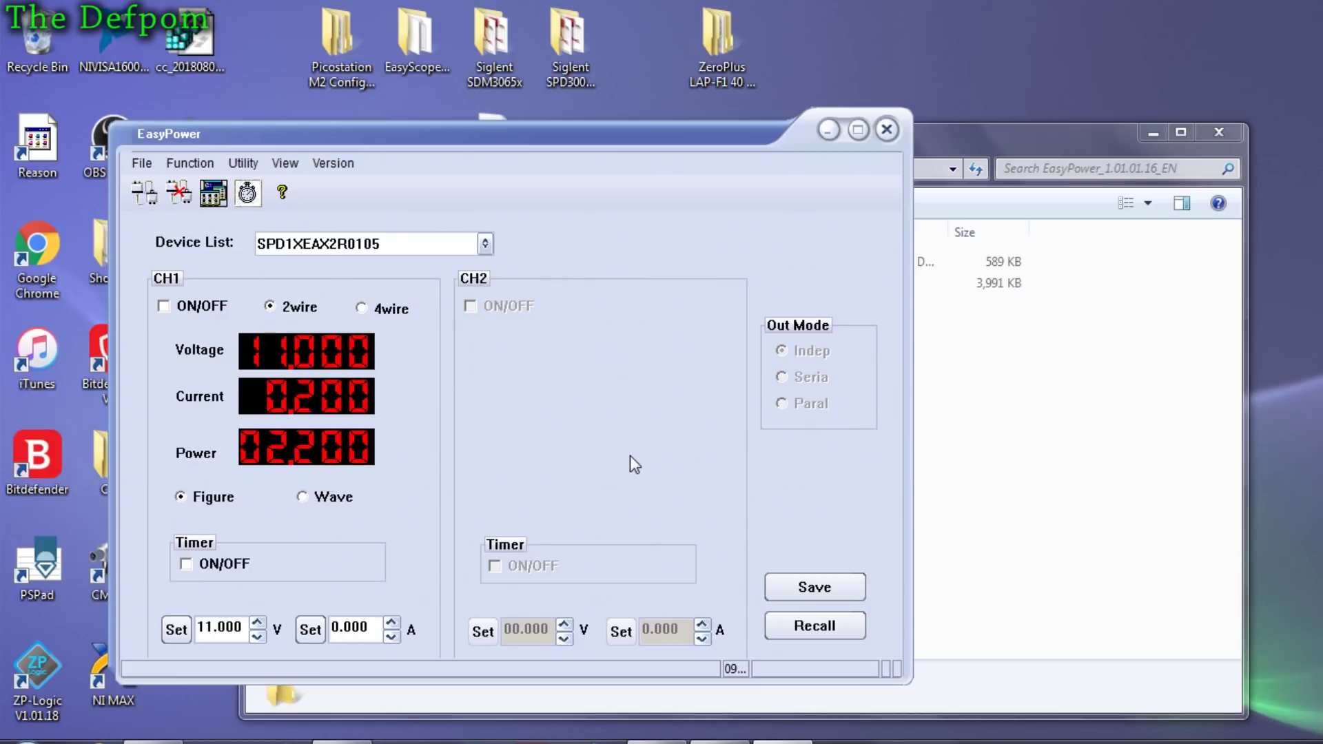
{"action": "left_click", "coordinate": [243, 163]}
{"action": "mouse_move", "coordinate": [344, 159]}
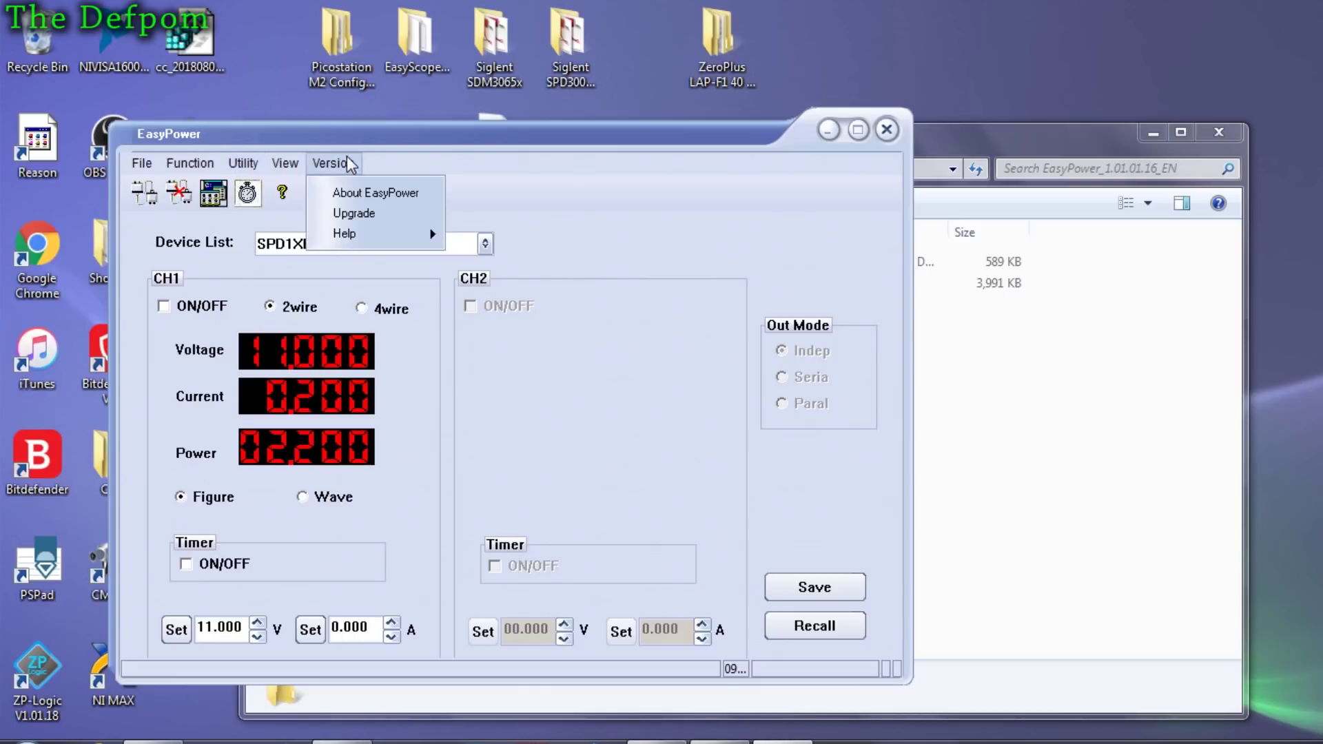
{"action": "left_click", "coordinate": [340, 214]}
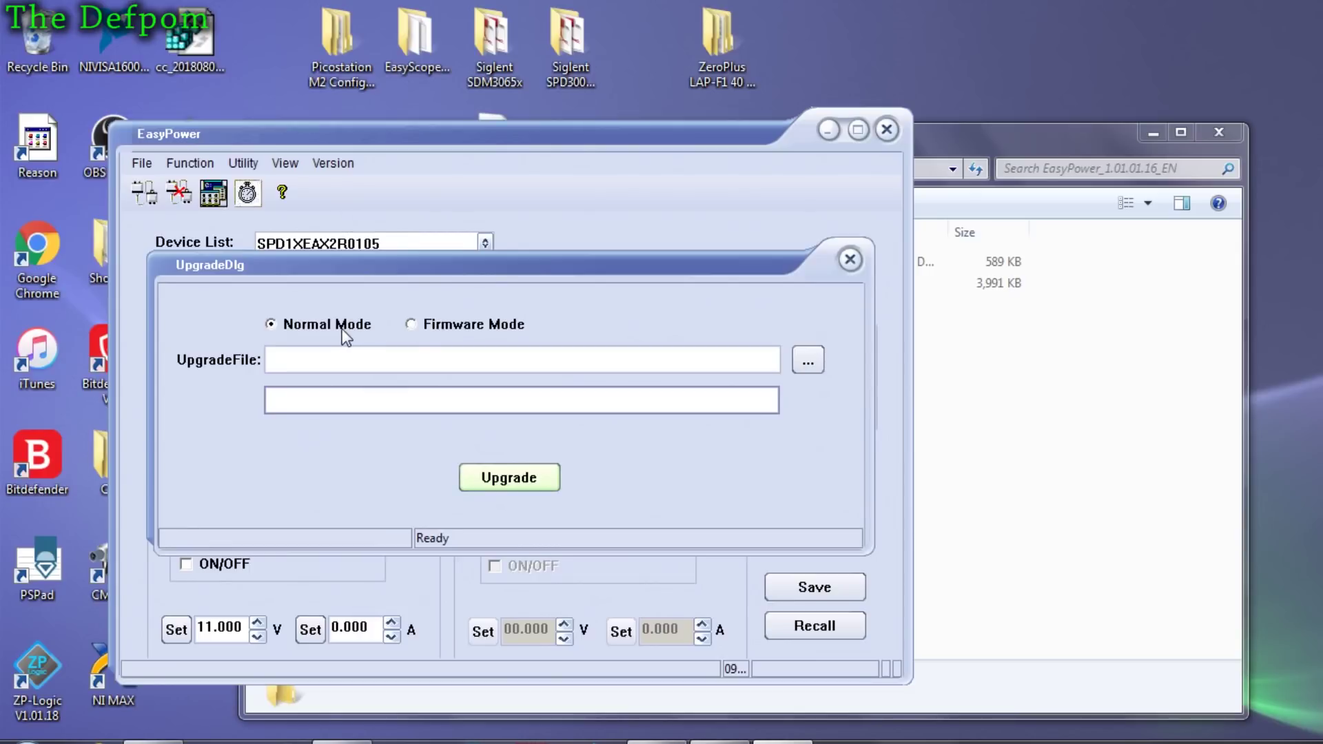
{"action": "left_click", "coordinate": [414, 328]}
{"action": "left_click", "coordinate": [448, 326]}
{"action": "left_click", "coordinate": [851, 260]}
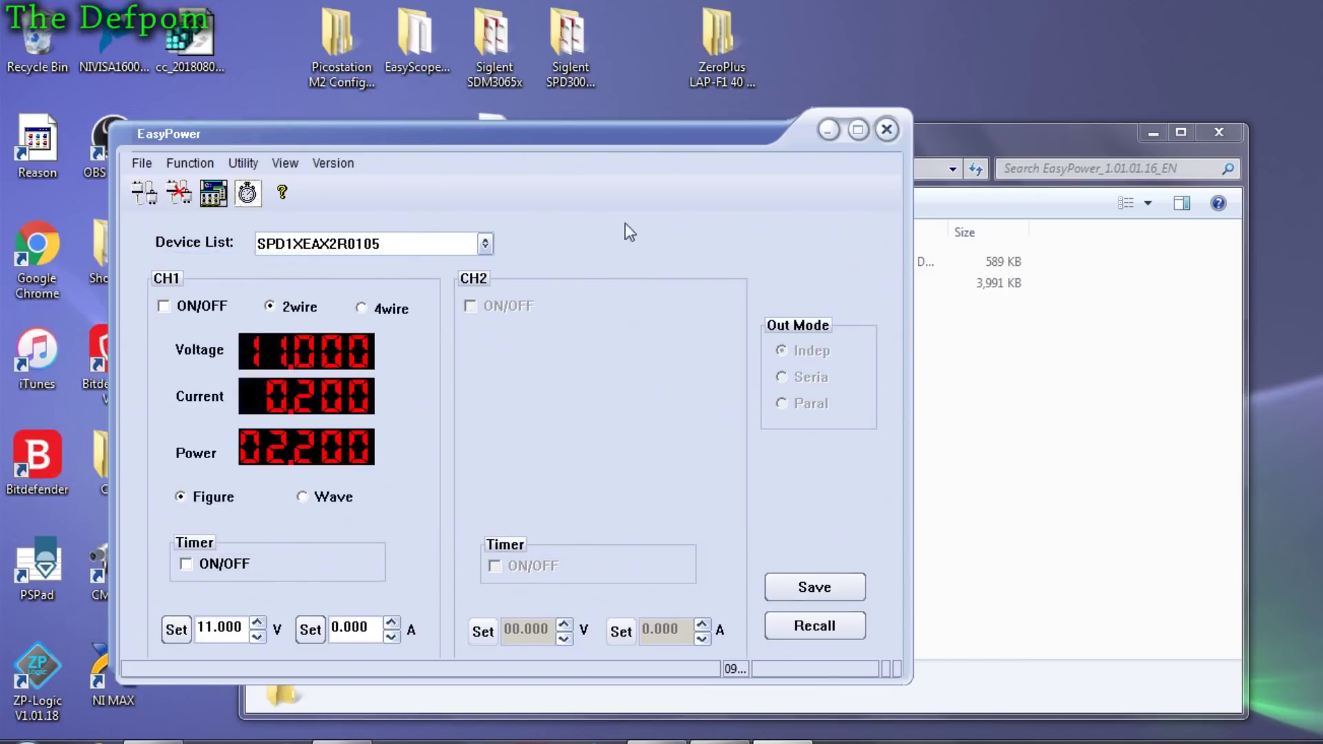
{"action": "left_click", "coordinate": [182, 167]}
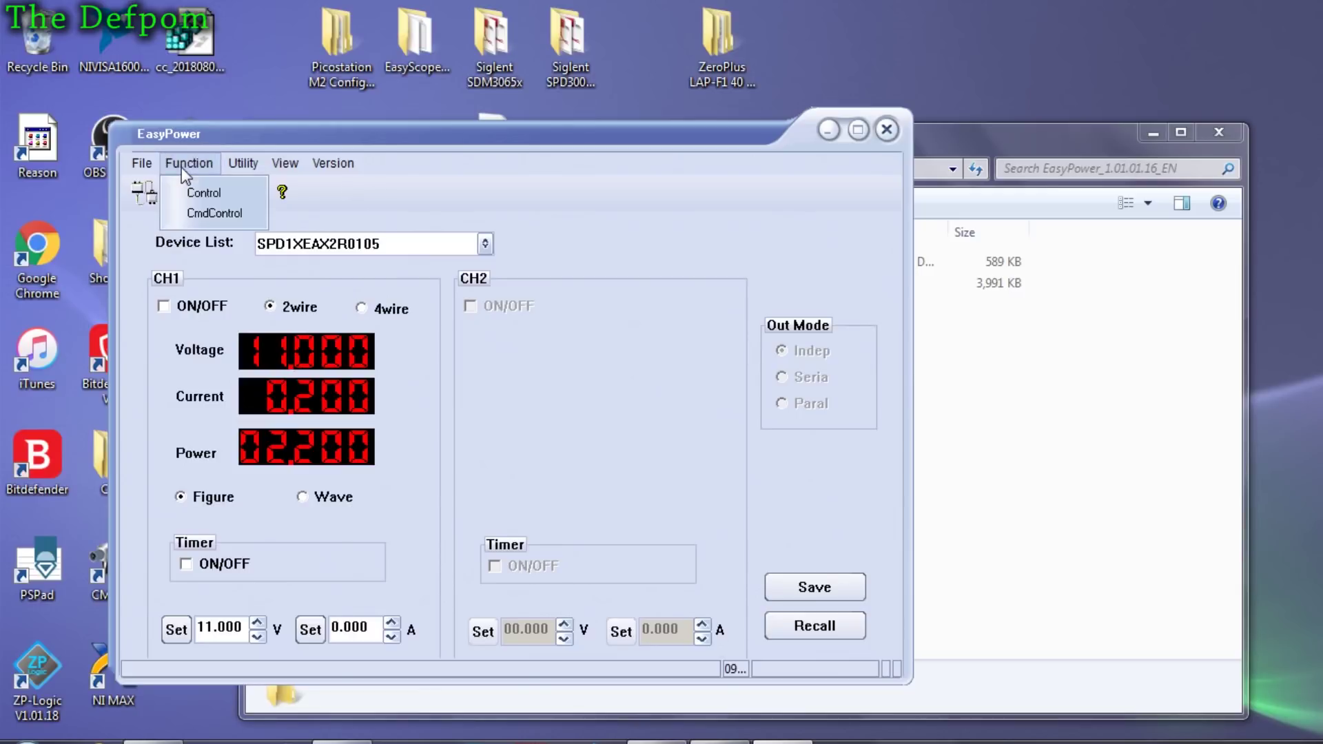
{"action": "left_click", "coordinate": [190, 164]}
{"action": "left_click", "coordinate": [206, 162]}
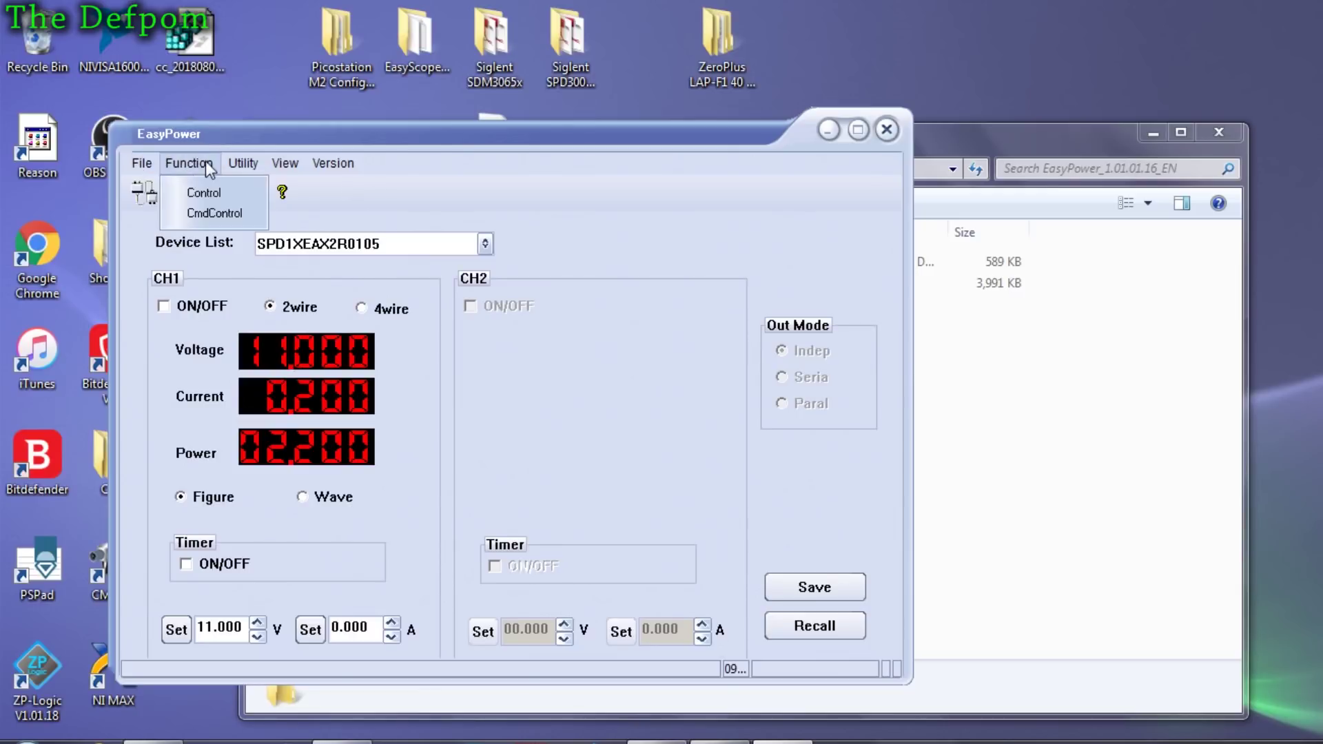
{"action": "left_click", "coordinate": [532, 204]}
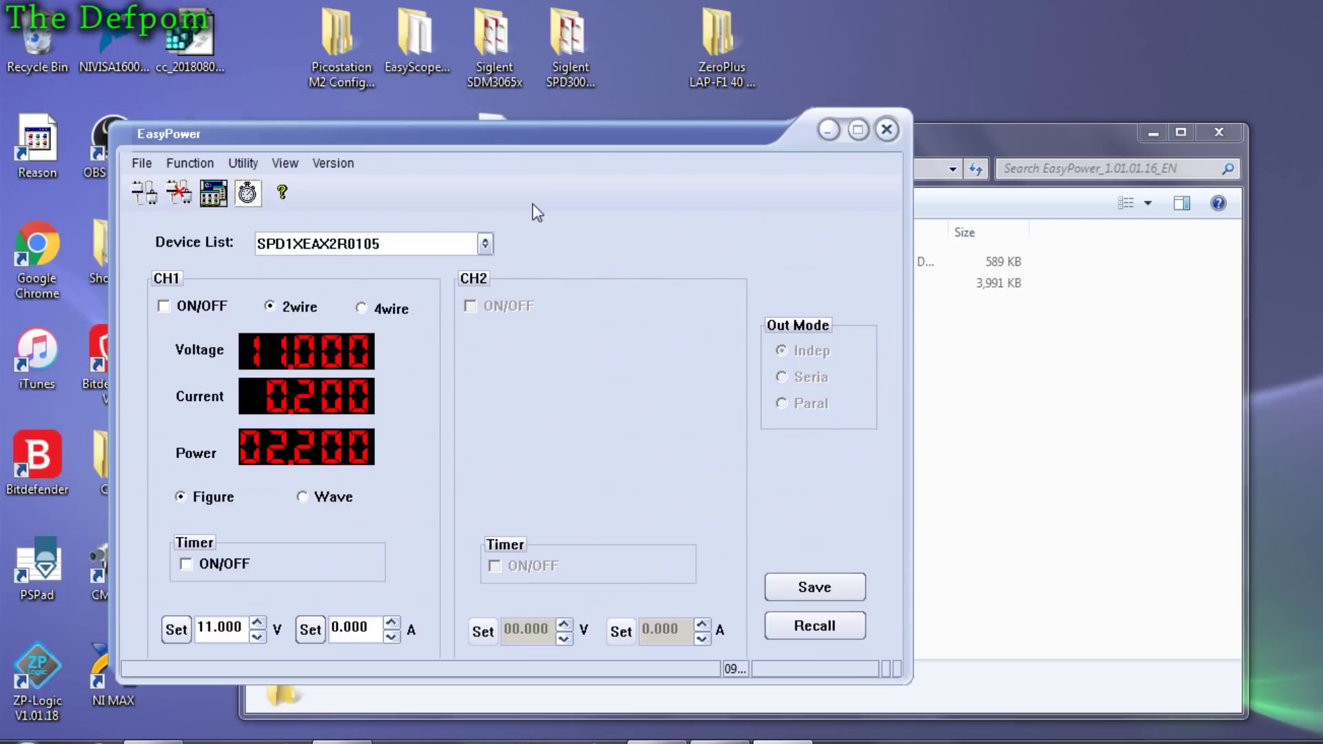
{"action": "left_click", "coordinate": [422, 244]}
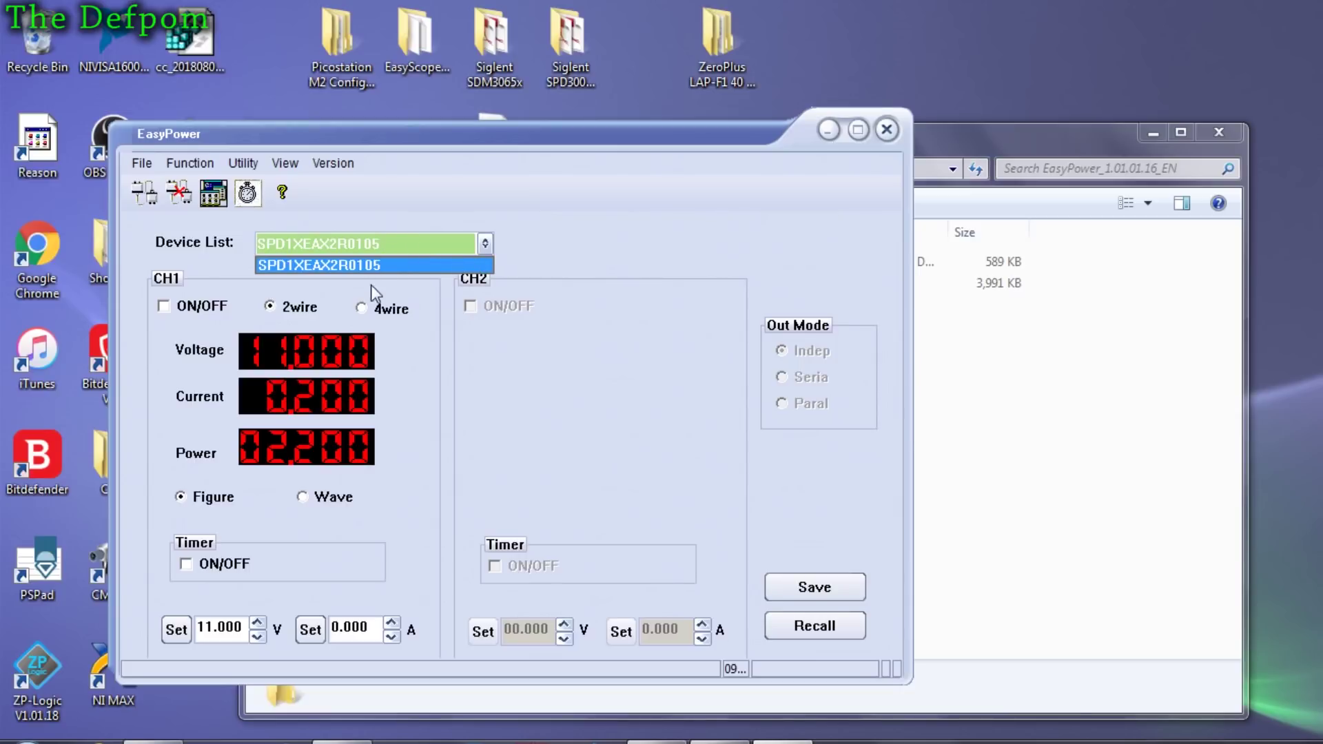
{"action": "left_click", "coordinate": [620, 249]}
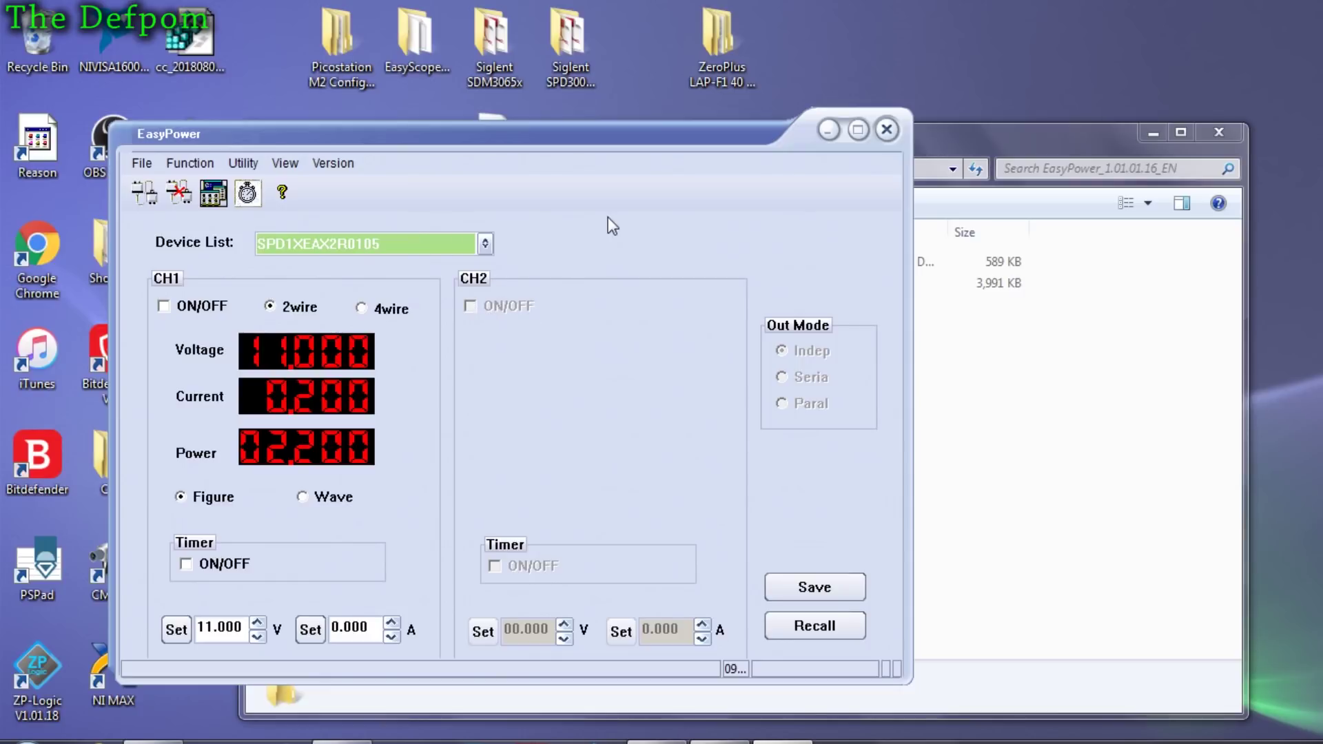
{"action": "left_click", "coordinate": [165, 306]}
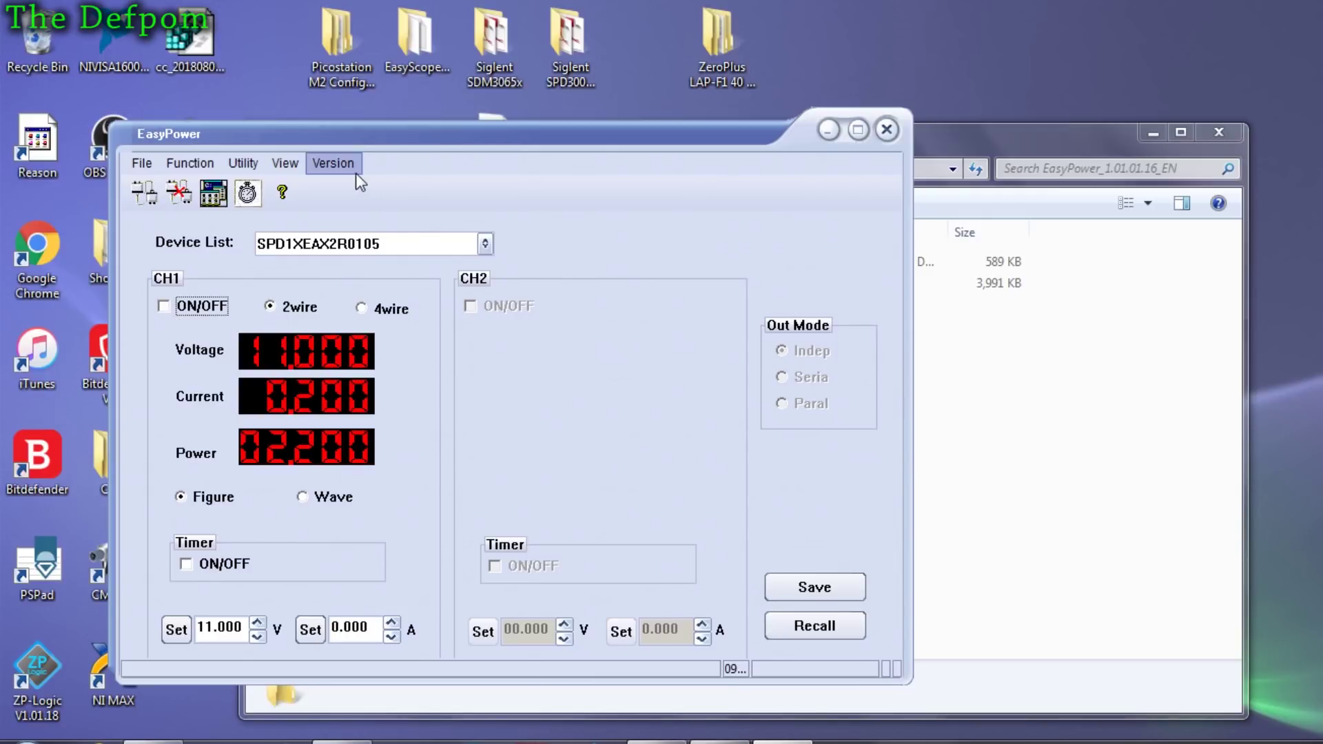
- Reconnect to the power supply over USBTMC and open the detected USB device
{"action": "left_click", "coordinate": [213, 193]}
{"action": "left_click", "coordinate": [525, 374]}
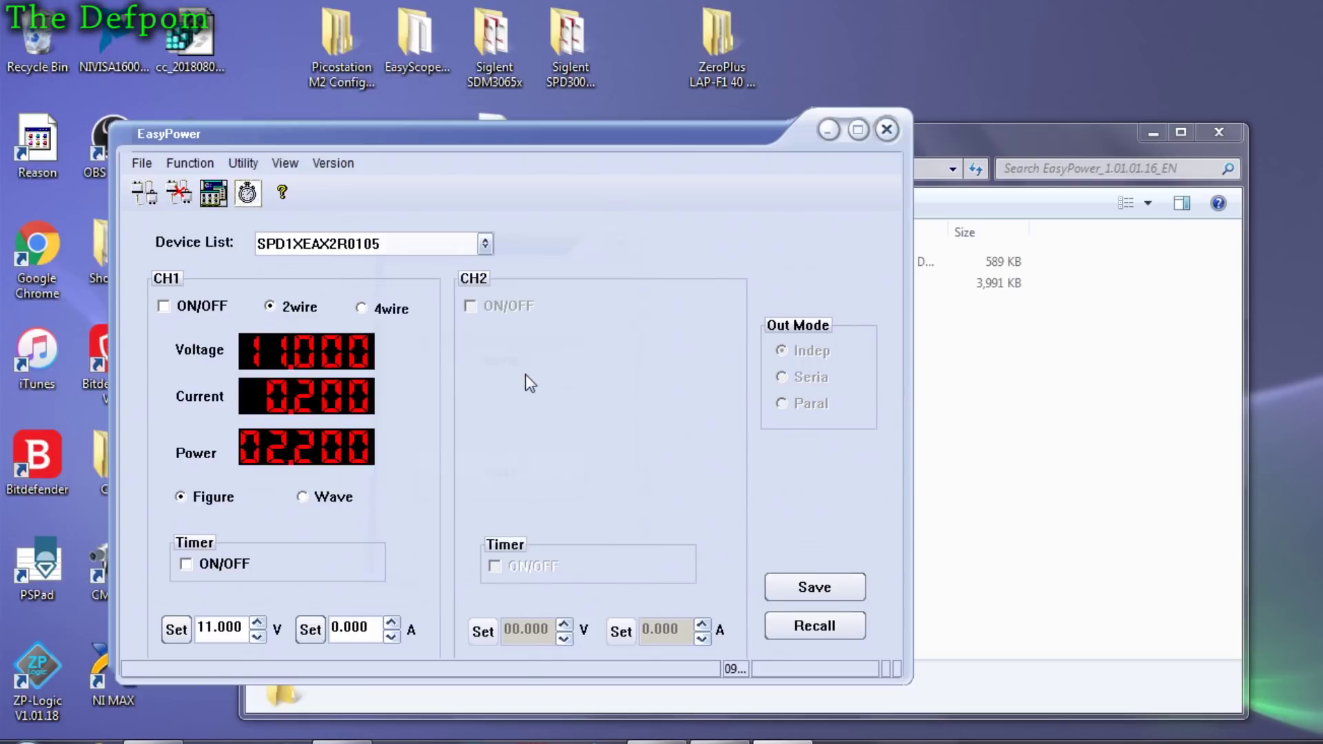
{"action": "left_click", "coordinate": [388, 522]}
- Toggle CH1's output on and off, then try 4-wire sensing and return to 2-wire
{"action": "left_click", "coordinate": [167, 312]}
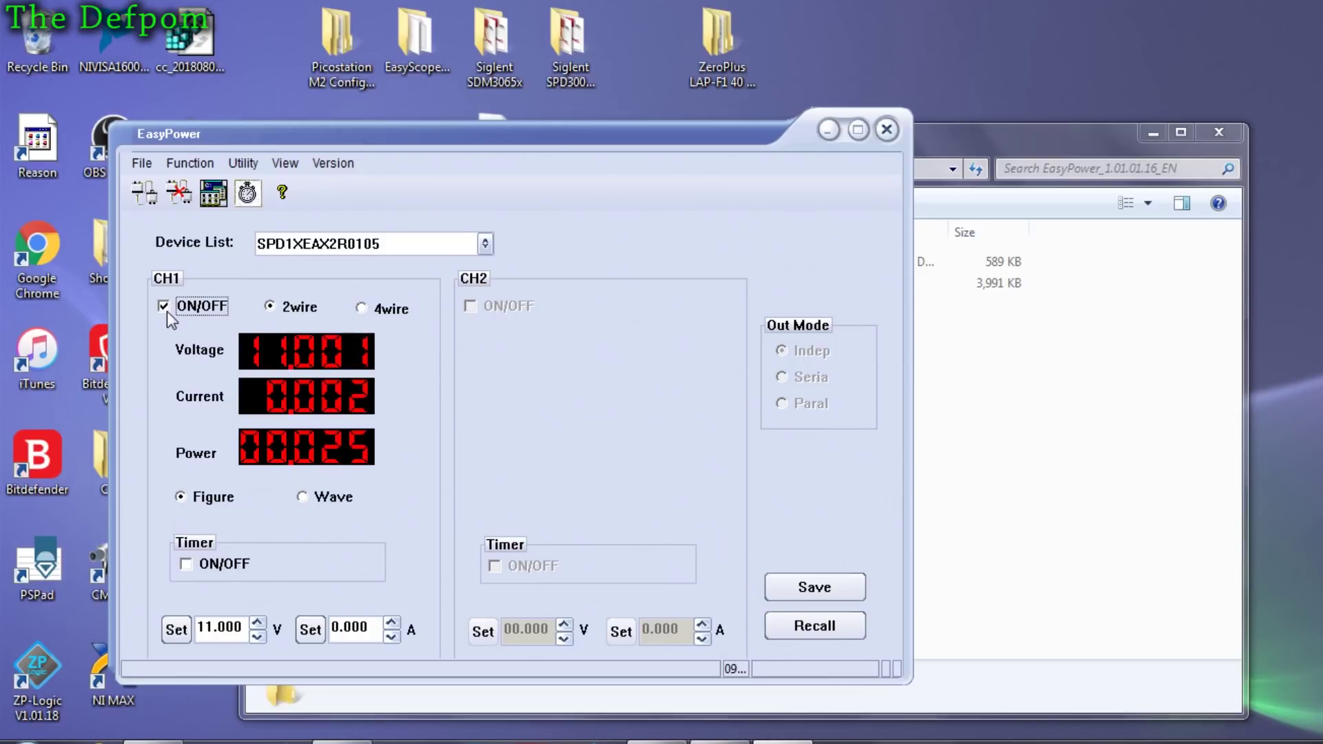
{"action": "left_click", "coordinate": [163, 306]}
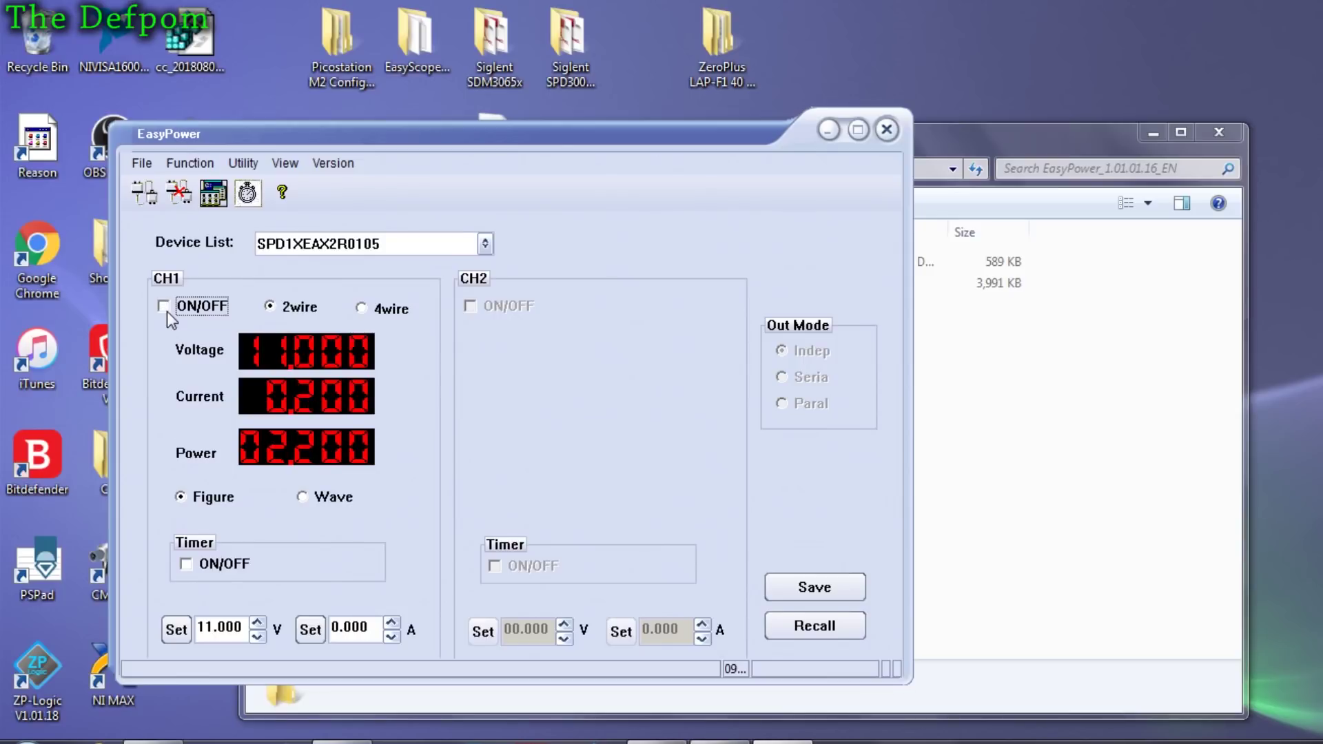
{"action": "left_click", "coordinate": [195, 310]}
{"action": "left_click", "coordinate": [378, 309]}
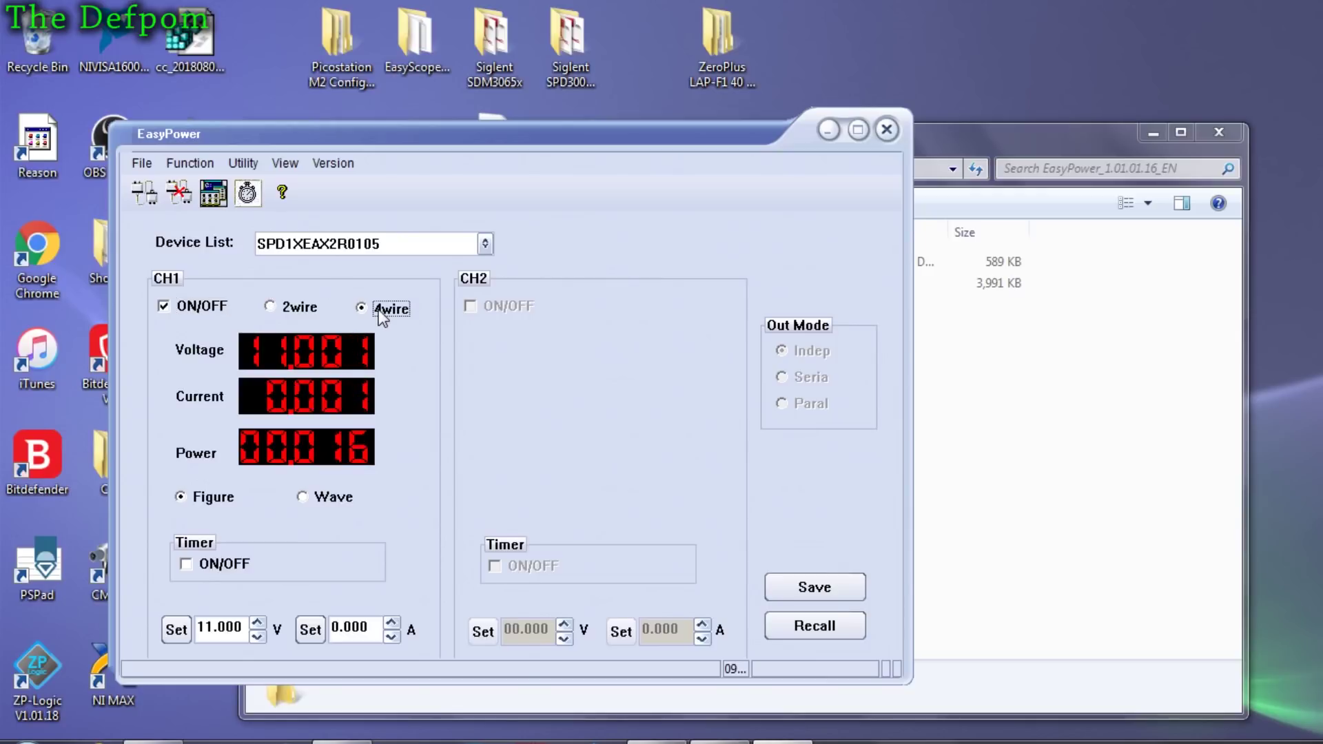
{"action": "left_click", "coordinate": [283, 309]}
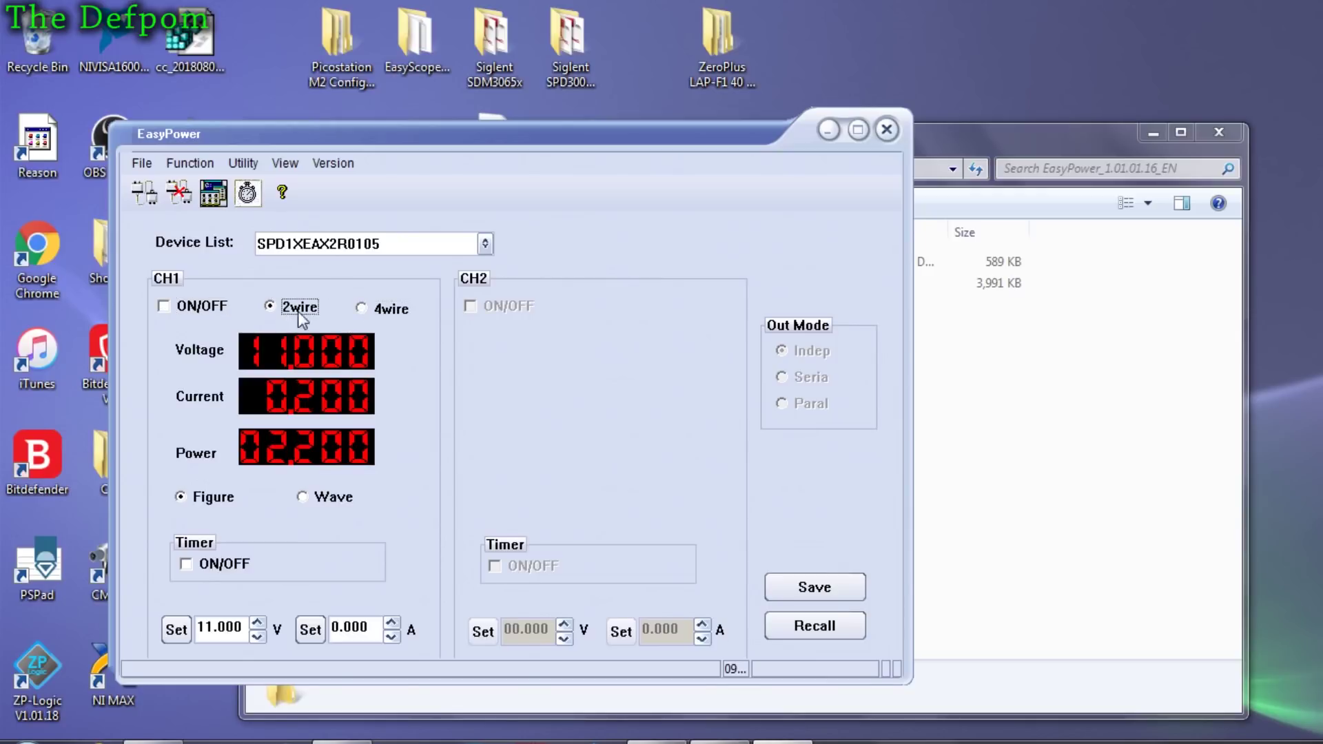
- Switch CH1 to 4-wire sensing and change its voltage setpoint to 15.000 V
{"action": "left_click", "coordinate": [284, 310]}
{"action": "left_click", "coordinate": [378, 308]}
{"action": "left_click", "coordinate": [378, 308]}
{"action": "left_click", "coordinate": [208, 627]}
{"action": "key", "text": "BackSpace"}
{"action": "type", "text": "5"}
{"action": "left_click", "coordinate": [177, 632]}
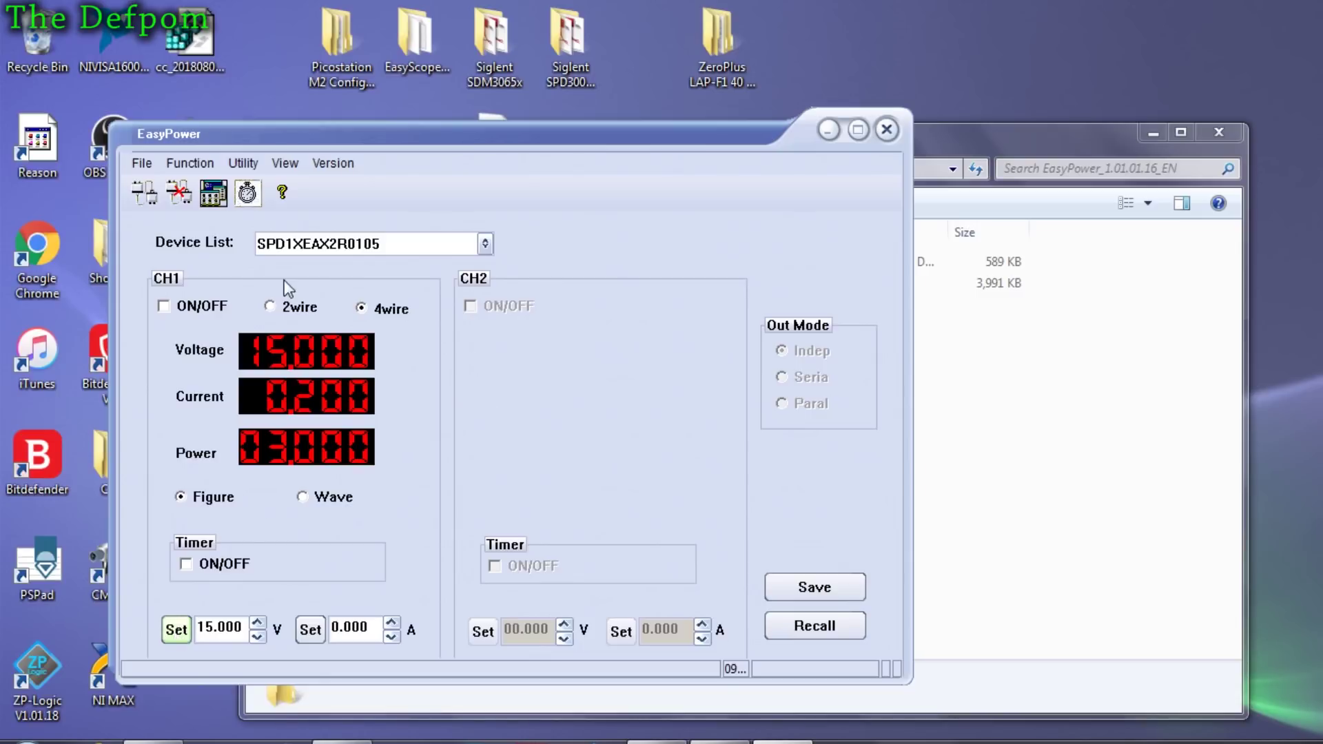
- Switch CH1's output on briefly, then turn it off again
{"action": "left_click", "coordinate": [184, 315]}
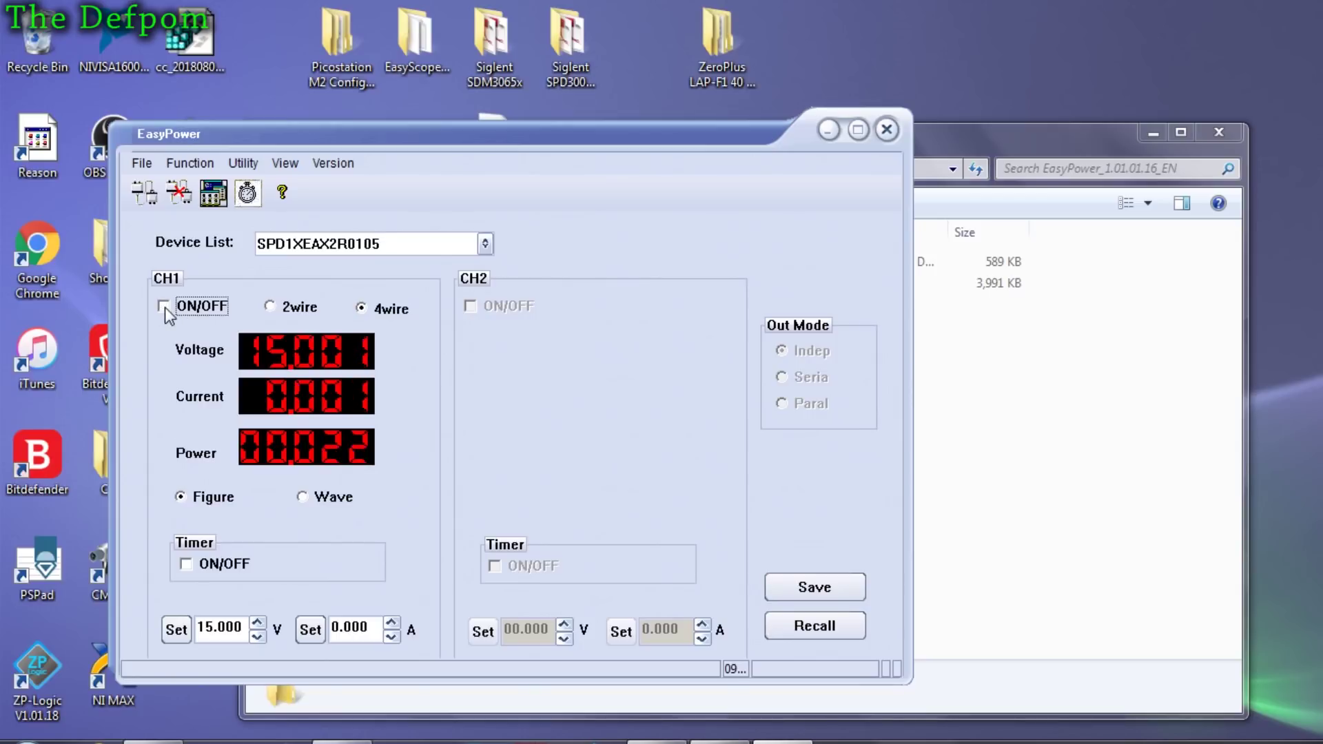
{"action": "left_click", "coordinate": [164, 308]}
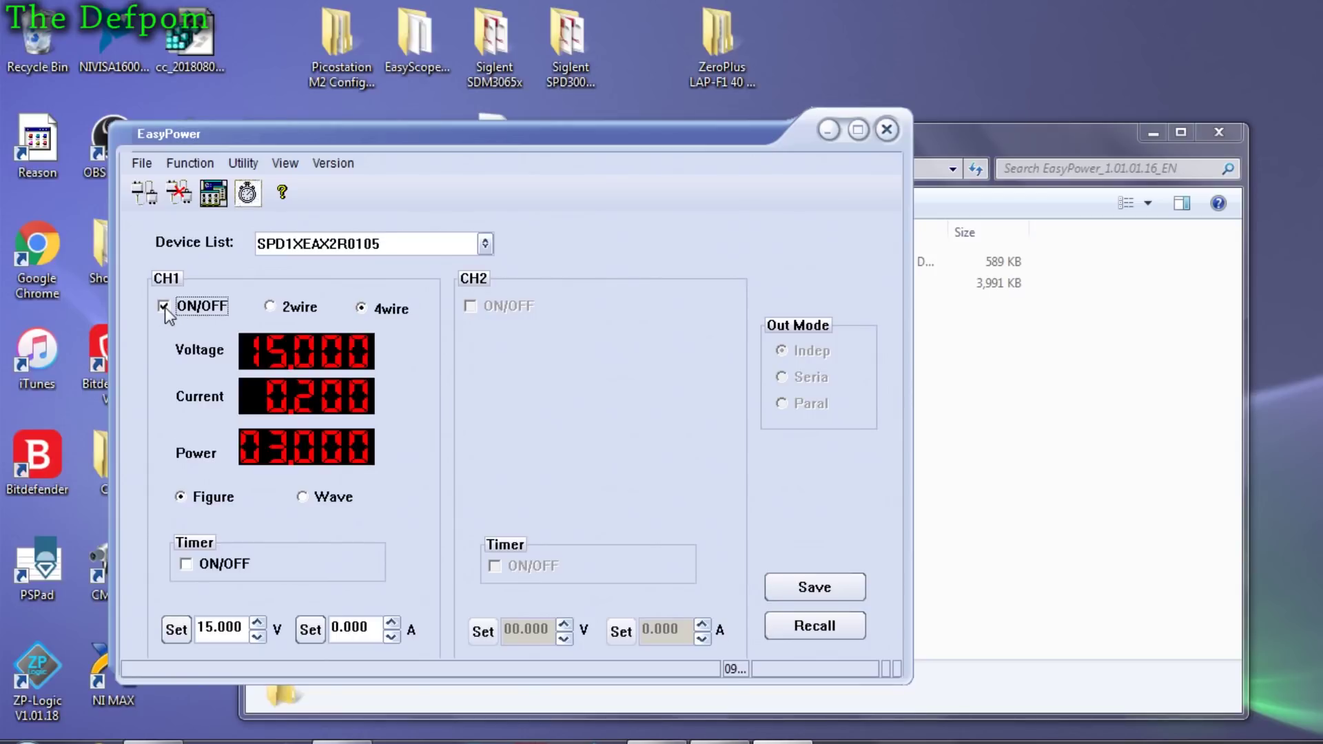
{"action": "left_click", "coordinate": [164, 307]}
- Disconnect EasyPower from the SPD1000X supply using the toolbar disconnect icon
{"action": "left_click", "coordinate": [178, 193]}
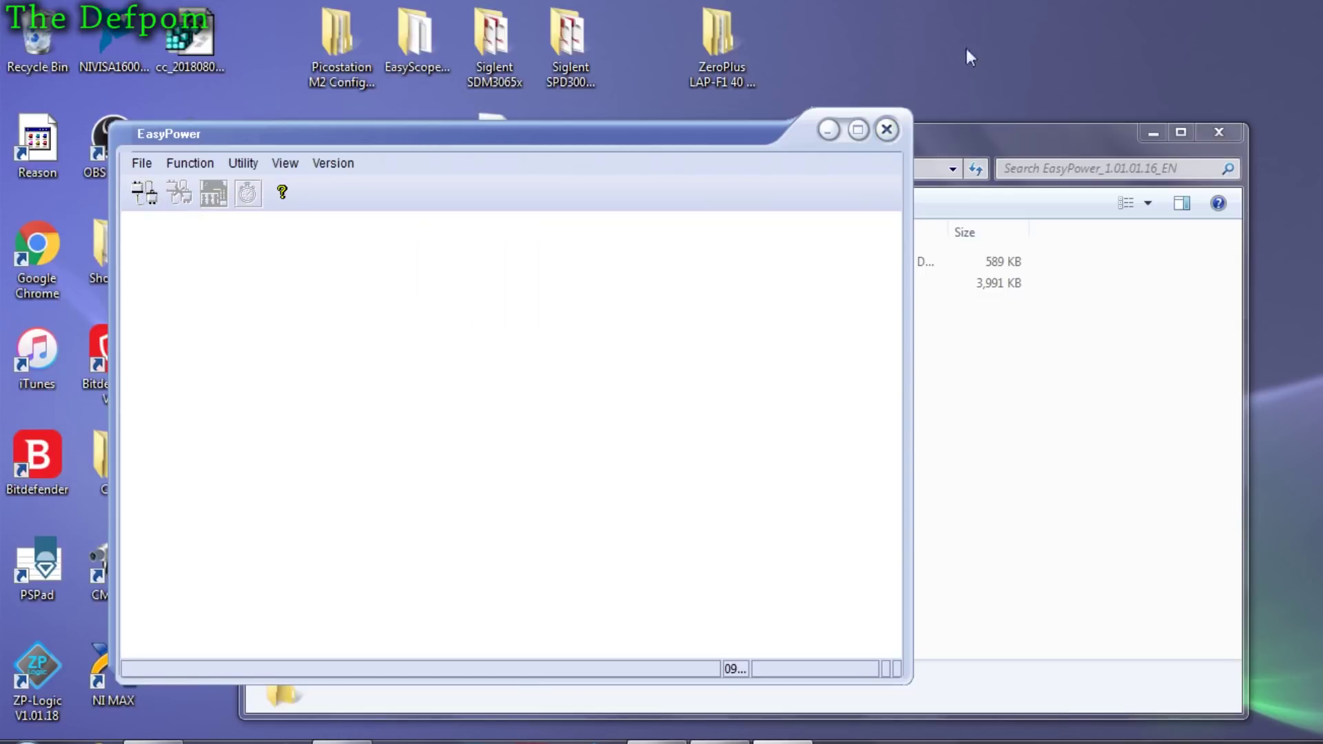
- Close EasyPower and begin scrolling down the EasyPower Install Guide PDF
{"action": "left_click", "coordinate": [887, 130]}
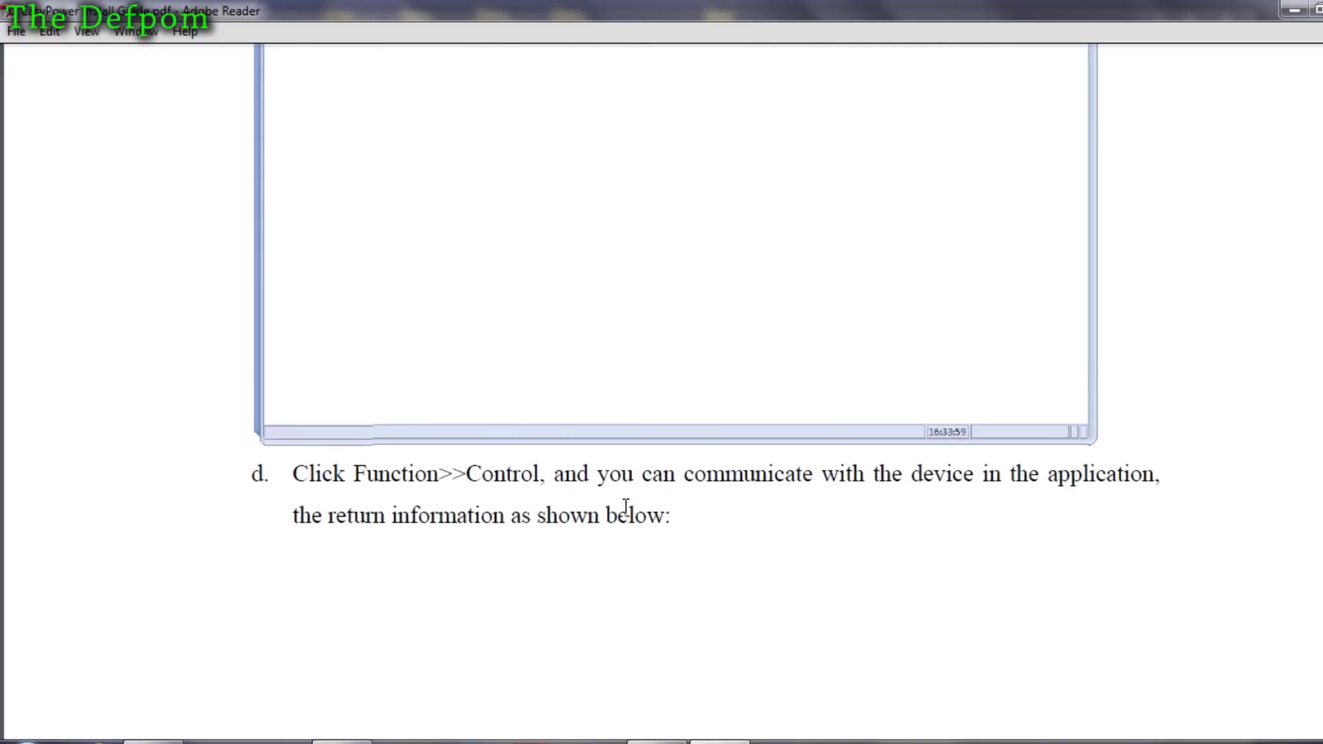
{"action": "scroll", "coordinate": [627, 510], "scroll_direction": "down", "scroll_amount": 2}
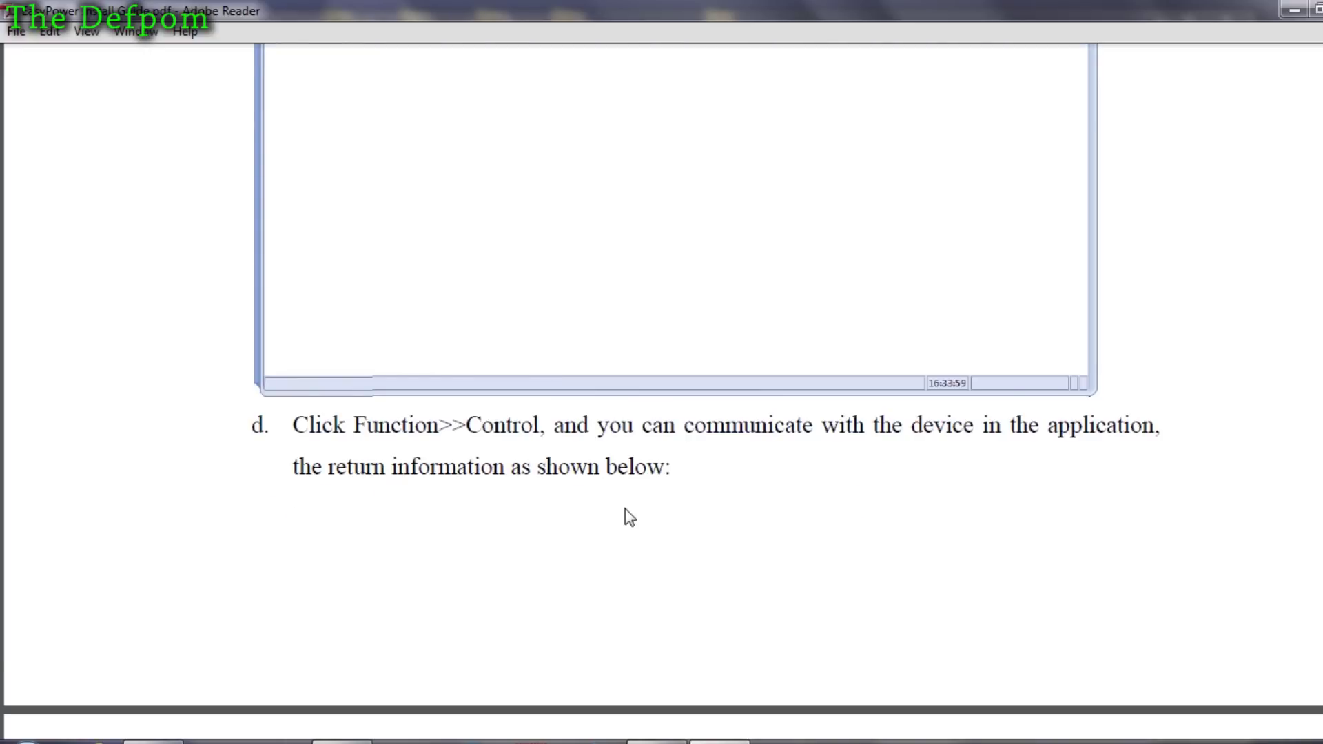
{"action": "scroll", "coordinate": [626, 510], "scroll_direction": "down", "scroll_amount": 10}
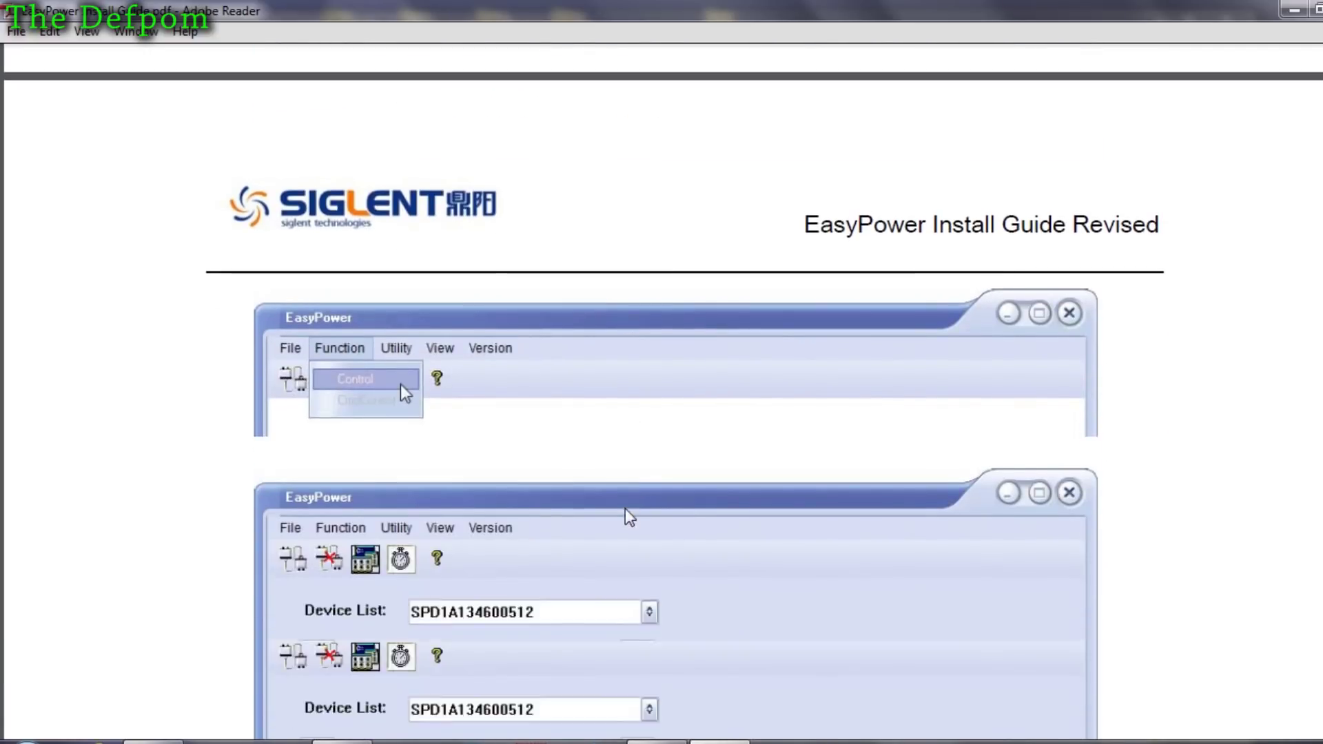
{"action": "scroll", "coordinate": [626, 509], "scroll_direction": "down", "scroll_amount": 5}
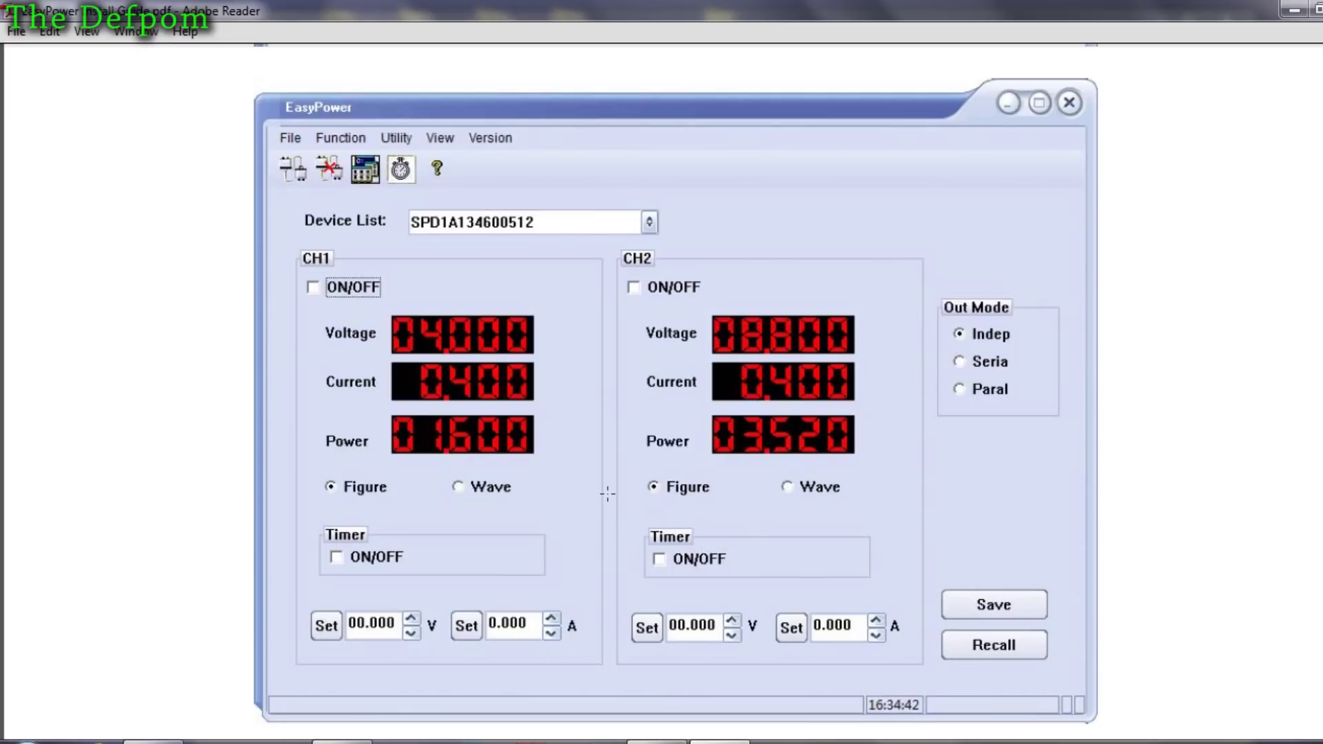
- Scroll the install guide to step f, where the *IDN? query returns the supply's identity
{"action": "mouse_move", "coordinate": [624, 559]}
{"action": "scroll", "coordinate": [629, 599], "scroll_direction": "down", "scroll_amount": 5}
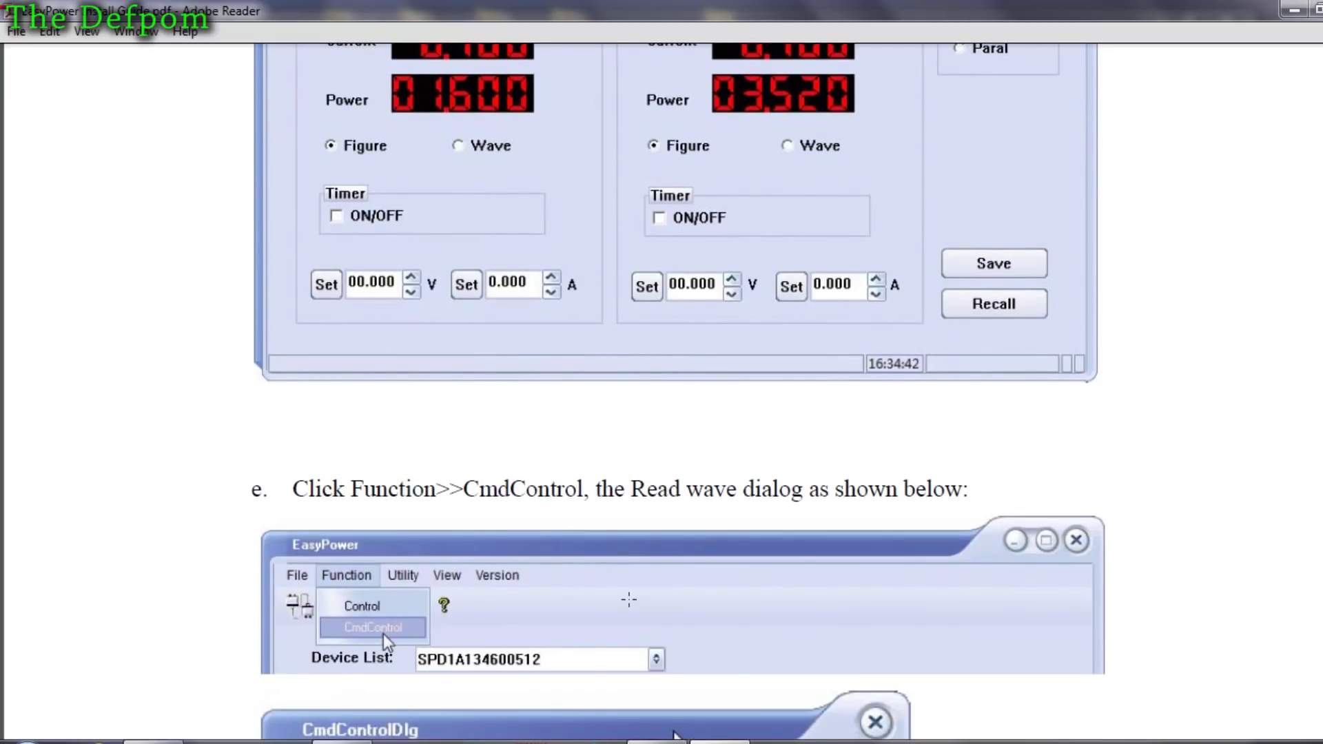
{"action": "scroll", "coordinate": [628, 599], "scroll_direction": "down", "scroll_amount": 4}
{"action": "scroll", "coordinate": [629, 599], "scroll_direction": "down", "scroll_amount": 2}
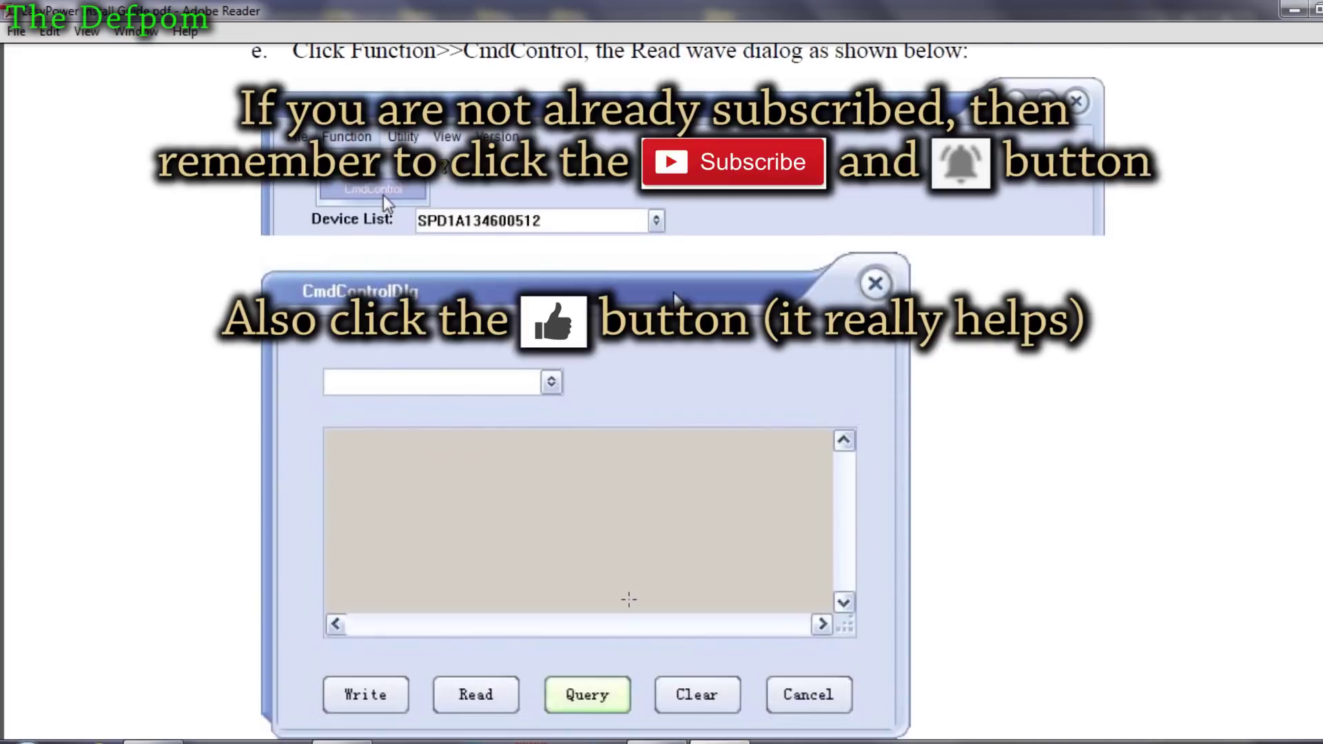
{"action": "scroll", "coordinate": [628, 599], "scroll_direction": "down", "scroll_amount": 2}
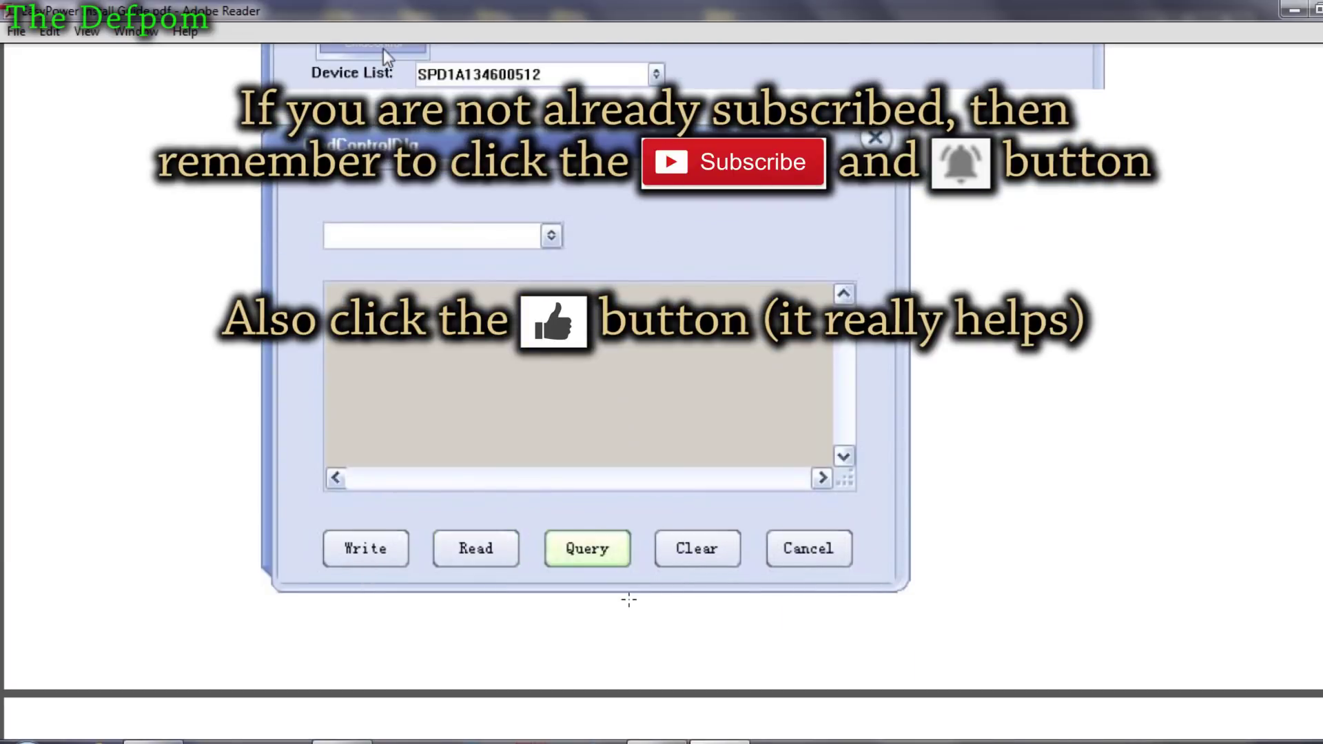
{"action": "scroll", "coordinate": [628, 599], "scroll_direction": "down", "scroll_amount": 8}
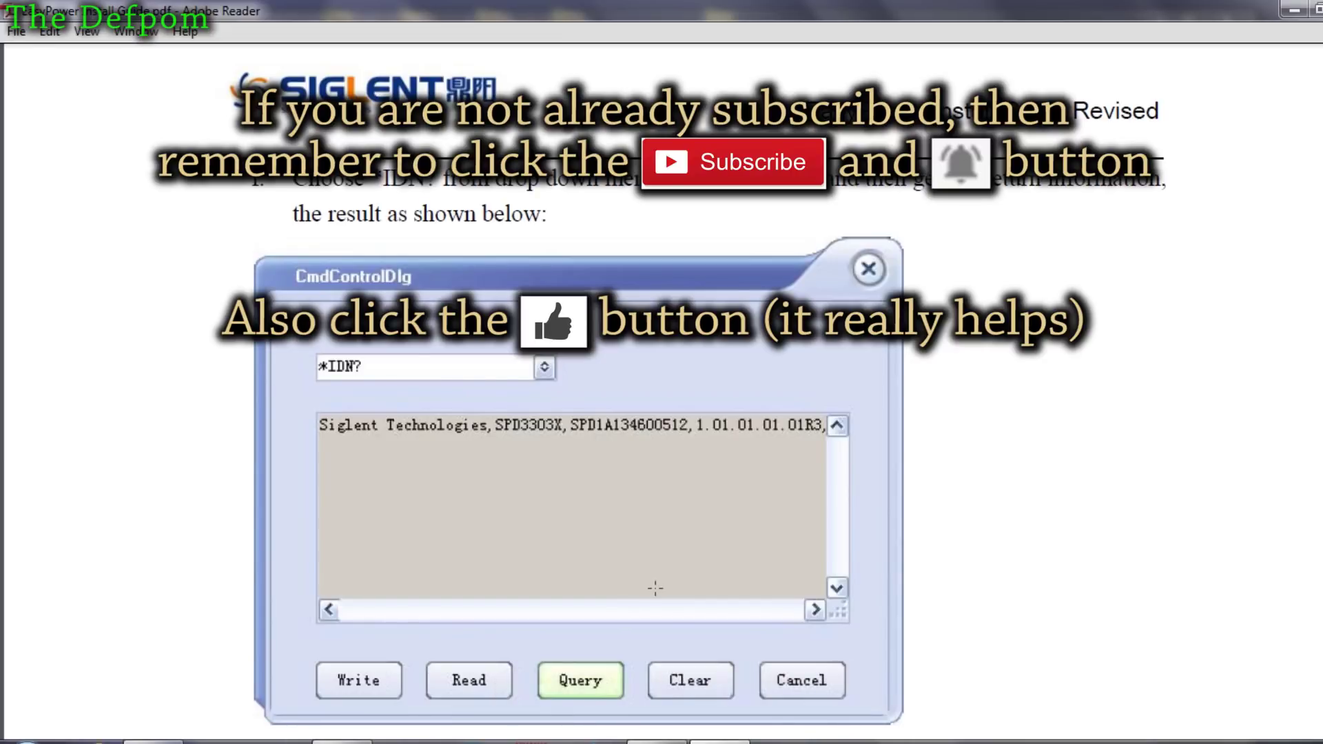
{"action": "scroll", "coordinate": [658, 589], "scroll_direction": "down", "scroll_amount": 5}
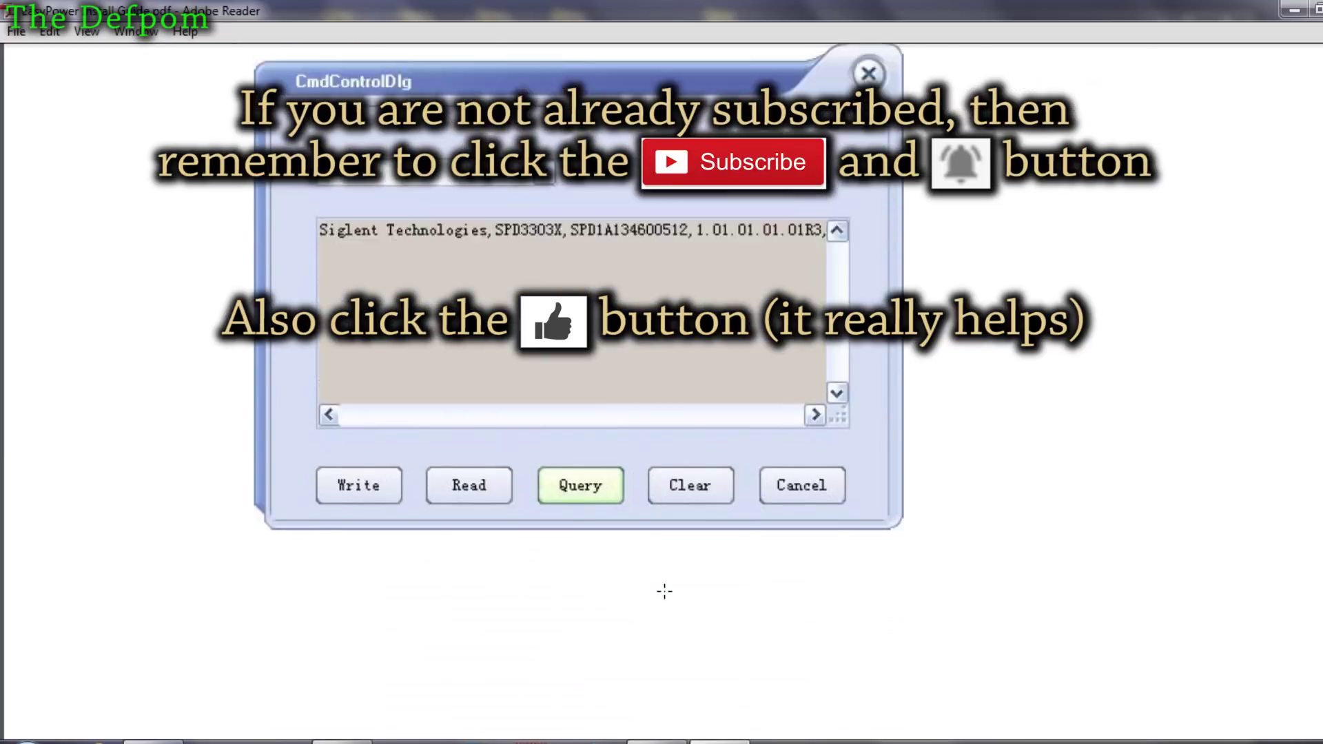
{"action": "scroll", "coordinate": [665, 590], "scroll_direction": "up", "scroll_amount": 3}
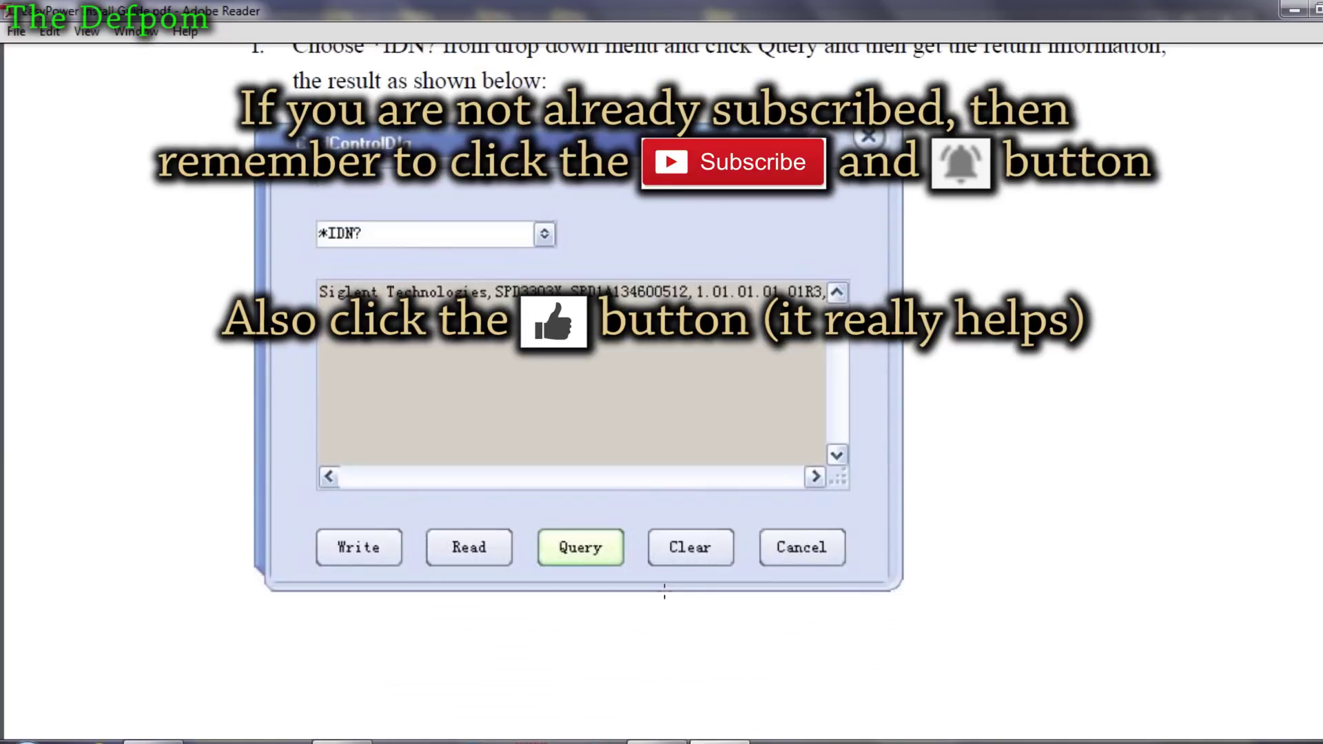
{"action": "scroll", "coordinate": [664, 591], "scroll_direction": "up", "scroll_amount": 2}
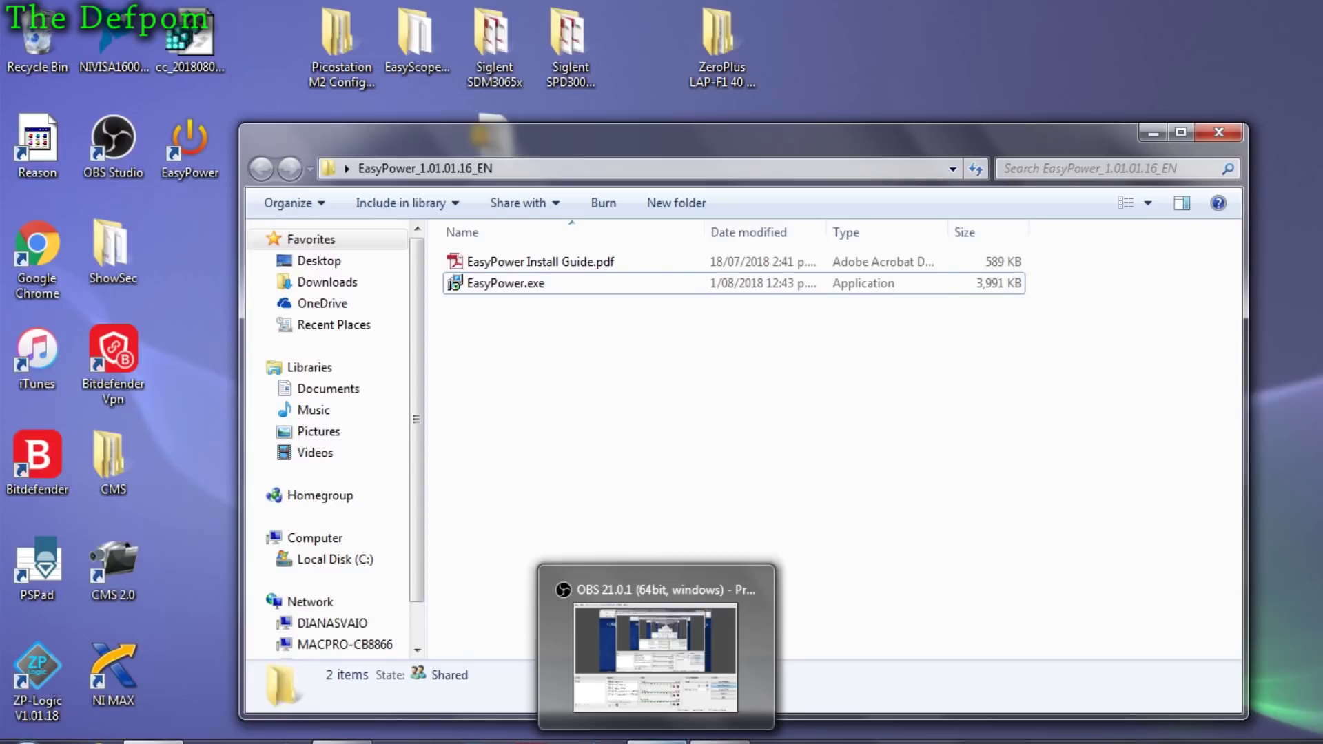
- Bring the OBS recording window forward from the taskbar
{"action": "left_click", "coordinate": [657, 741]}
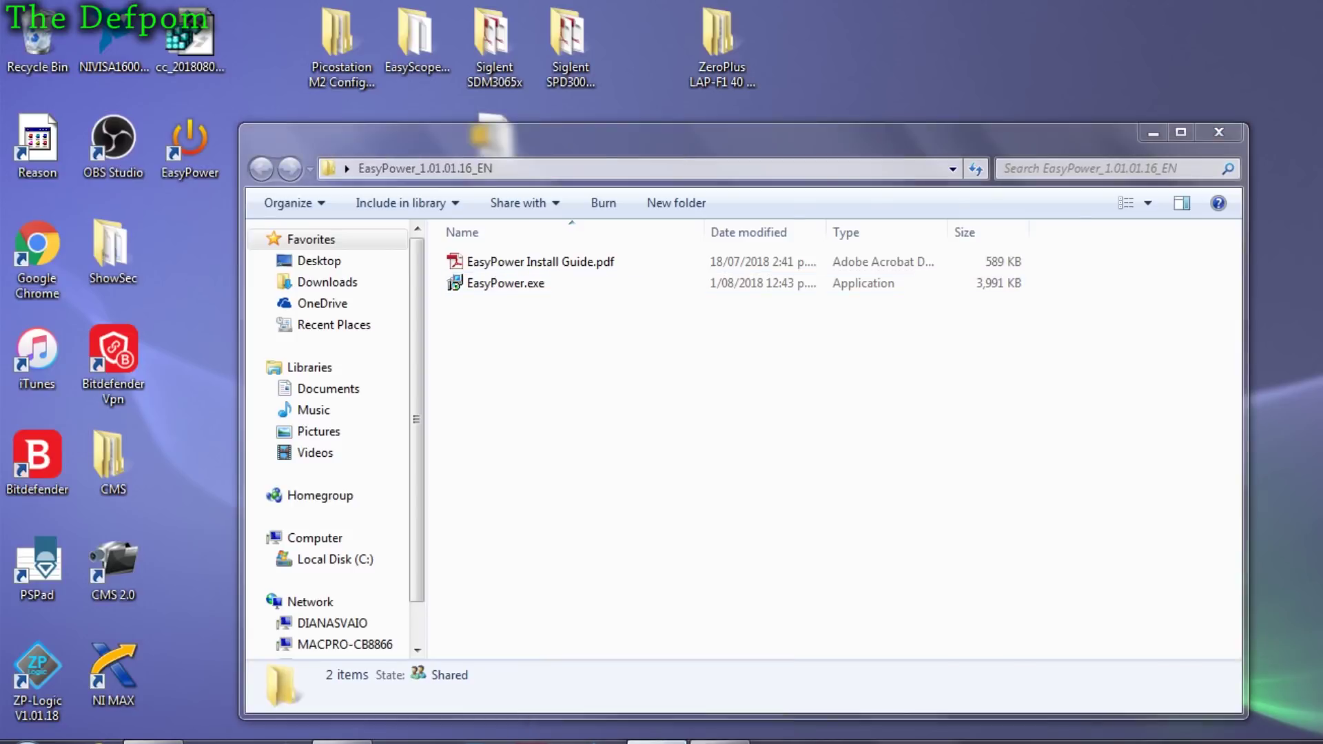